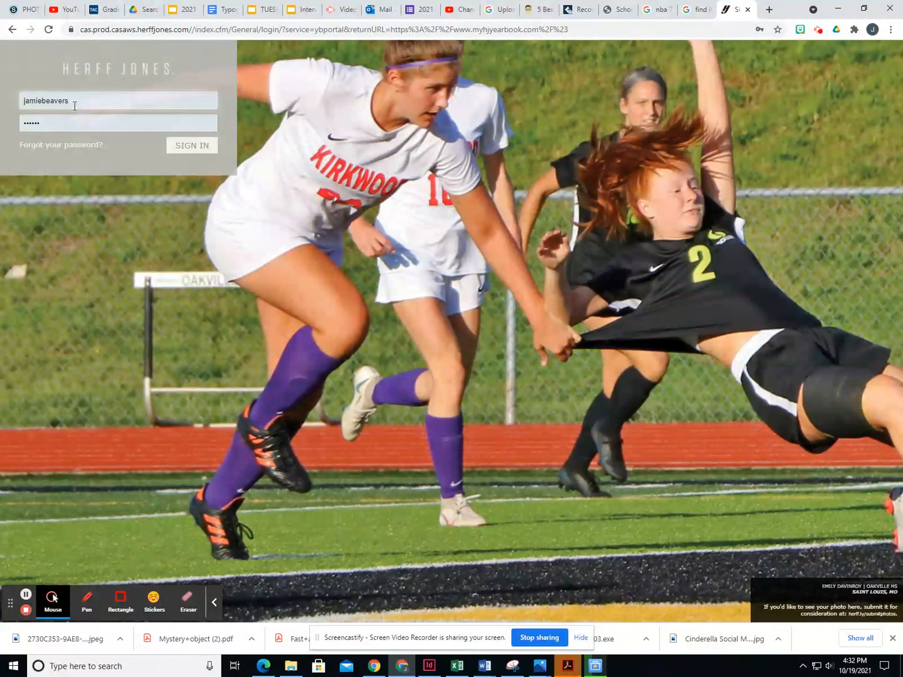
- Sign in to My HJ Yearbook, choose the 2022 MAINBOOK order and open the Design menu
left_click(192, 152)
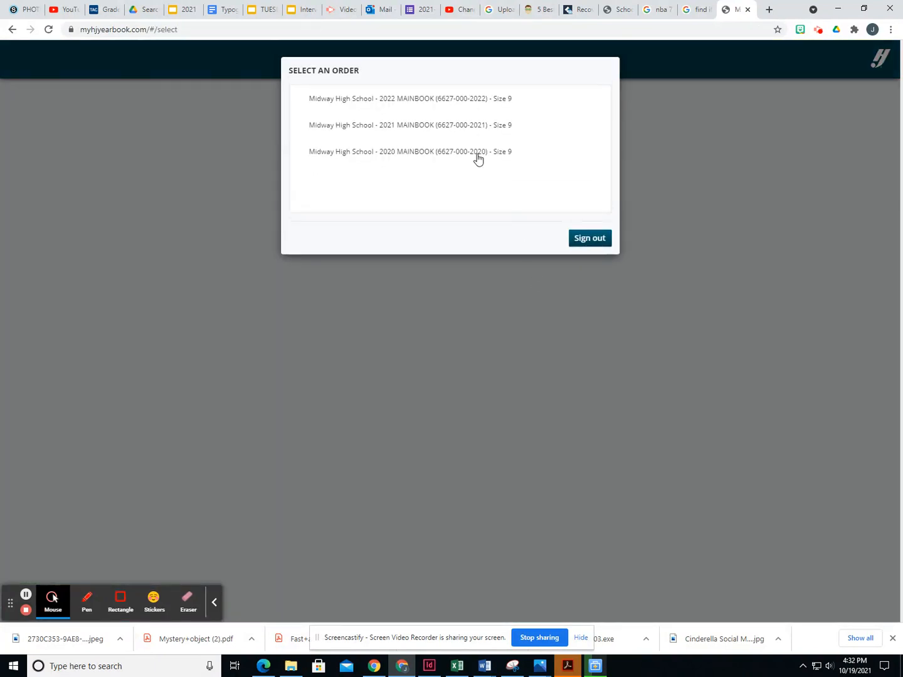
left_click(429, 104)
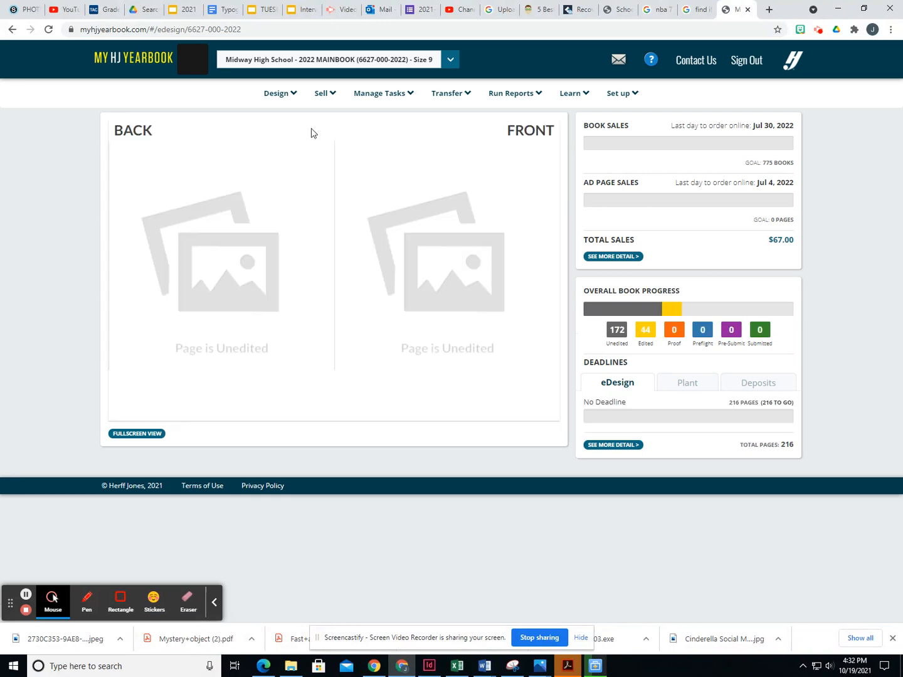
left_click(280, 102)
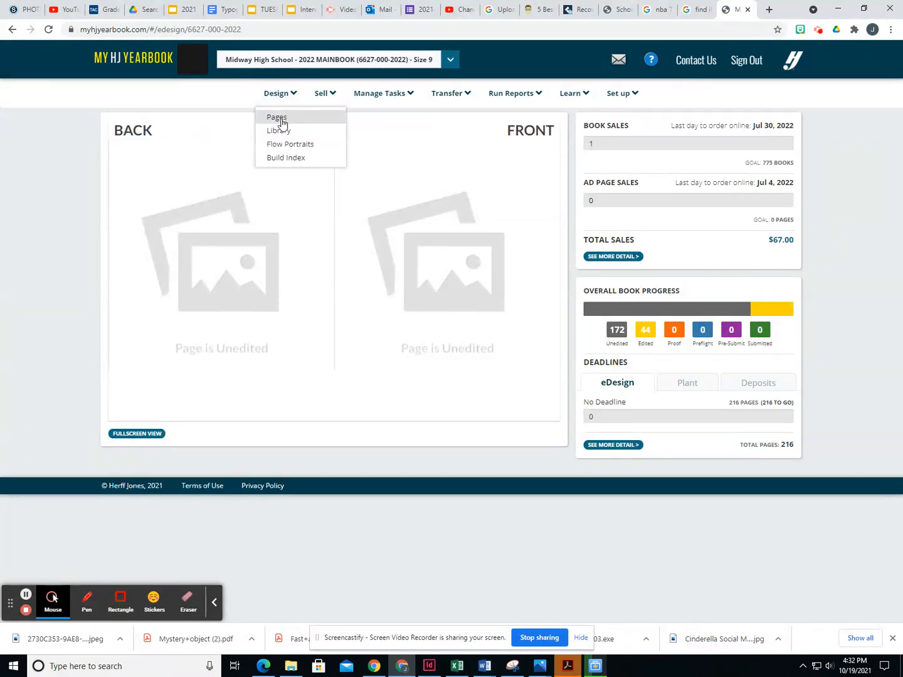
- Go to Pages, scroll the ladder to the page 44–45 spread and open it for design
left_click(277, 118)
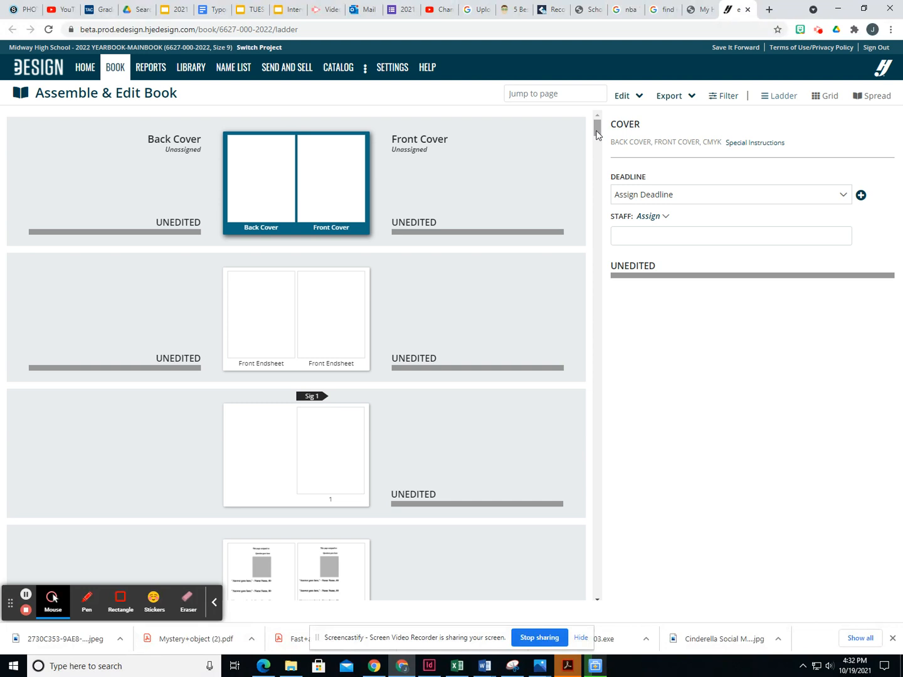
left_click_drag(597, 133, 597, 227)
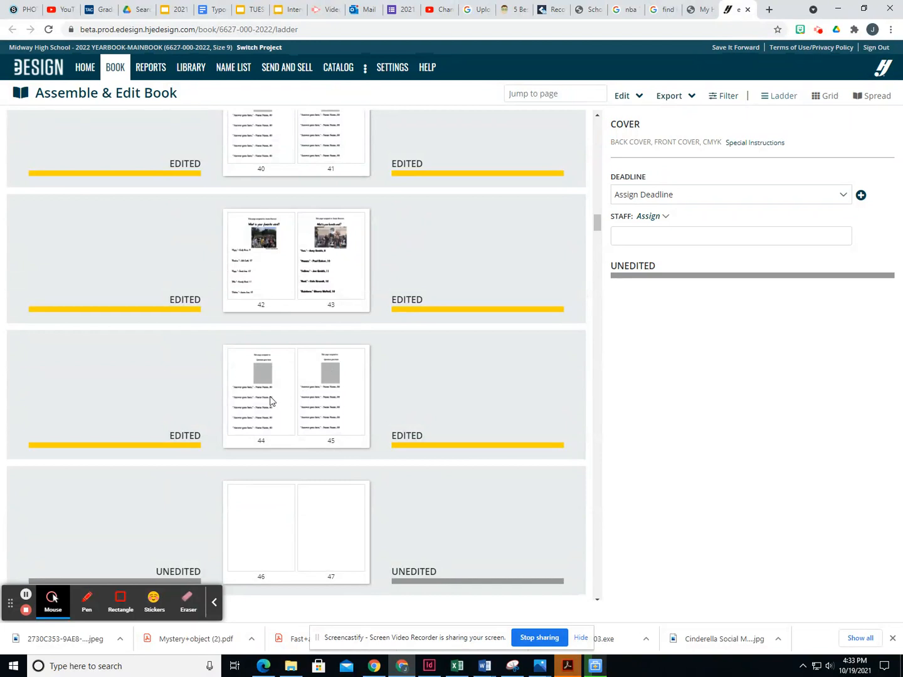
left_click(270, 418)
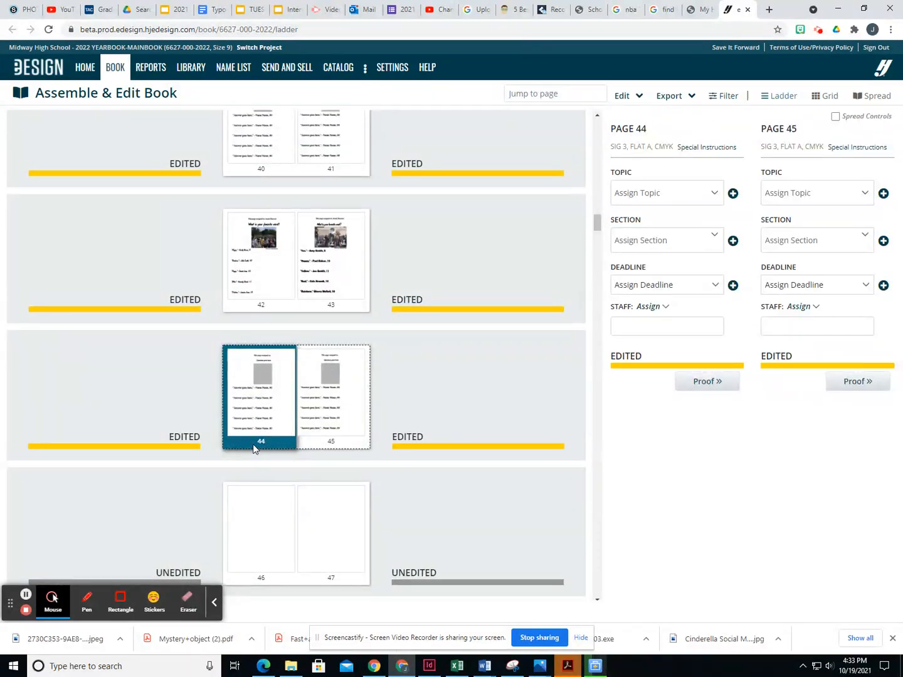
double_click(263, 390)
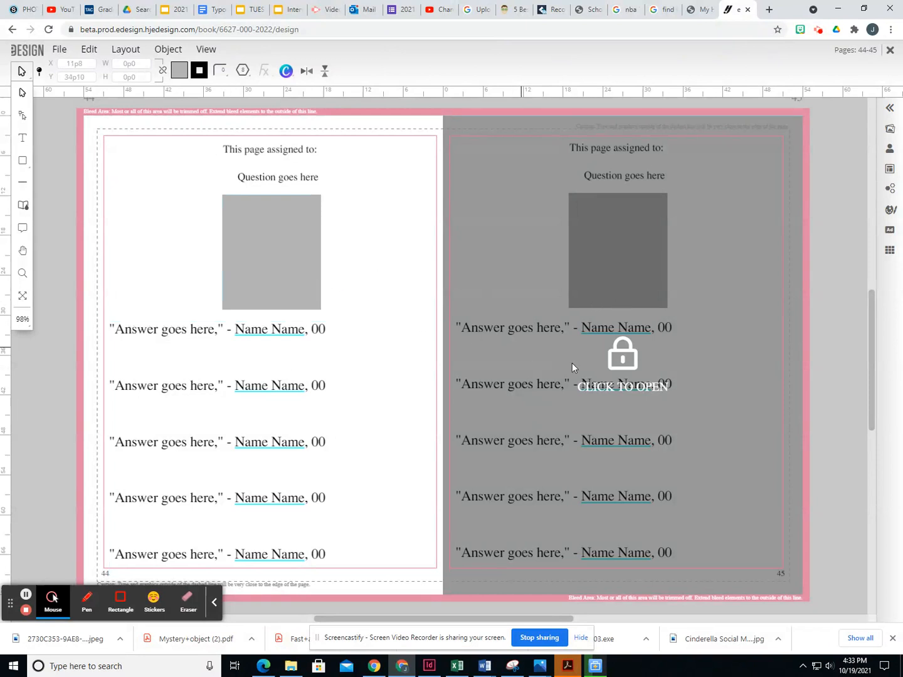
- Unlock page 45 and type the assigned student's name after 'This page assigned to:' on page 44
left_click(618, 384)
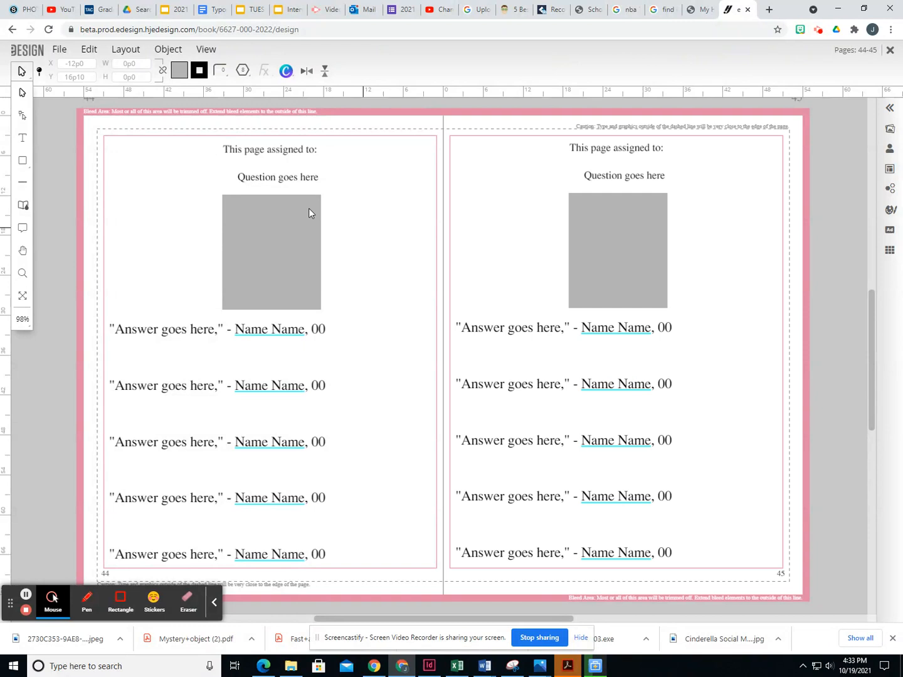
left_click(285, 374)
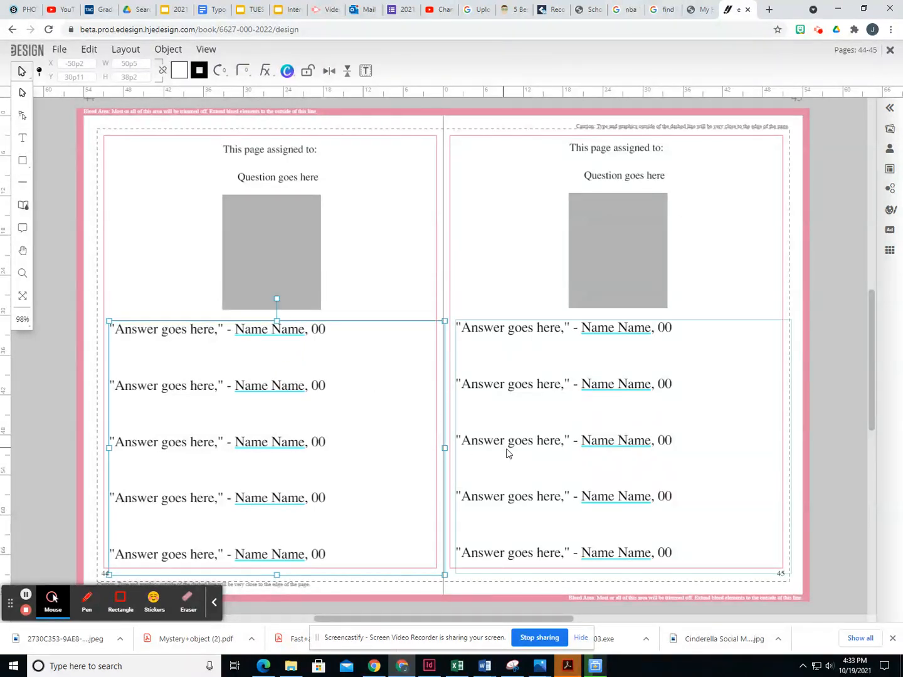
left_click(370, 288)
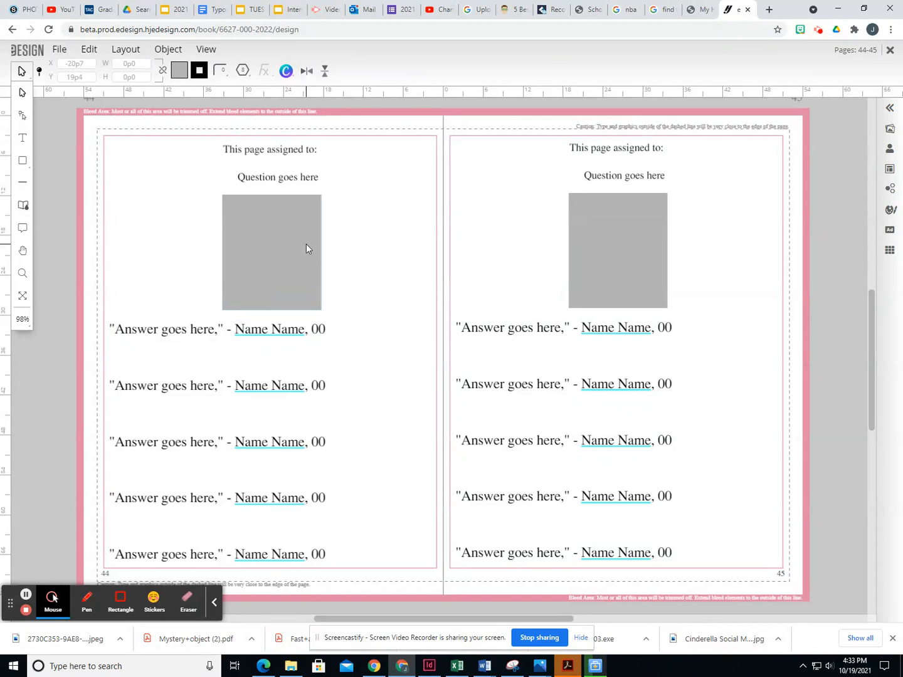
left_click(22, 137)
left_click(323, 150)
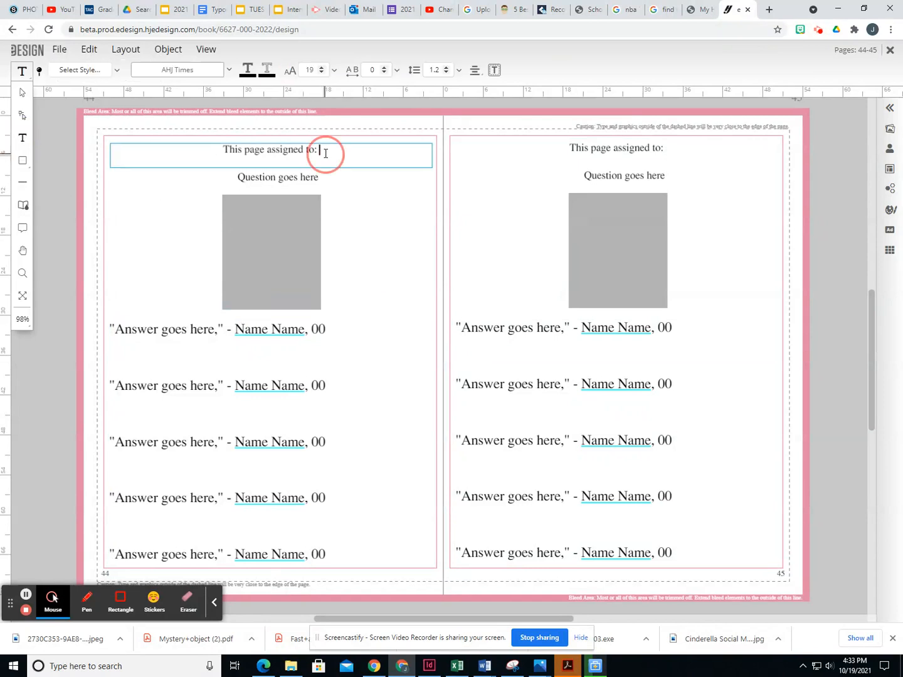
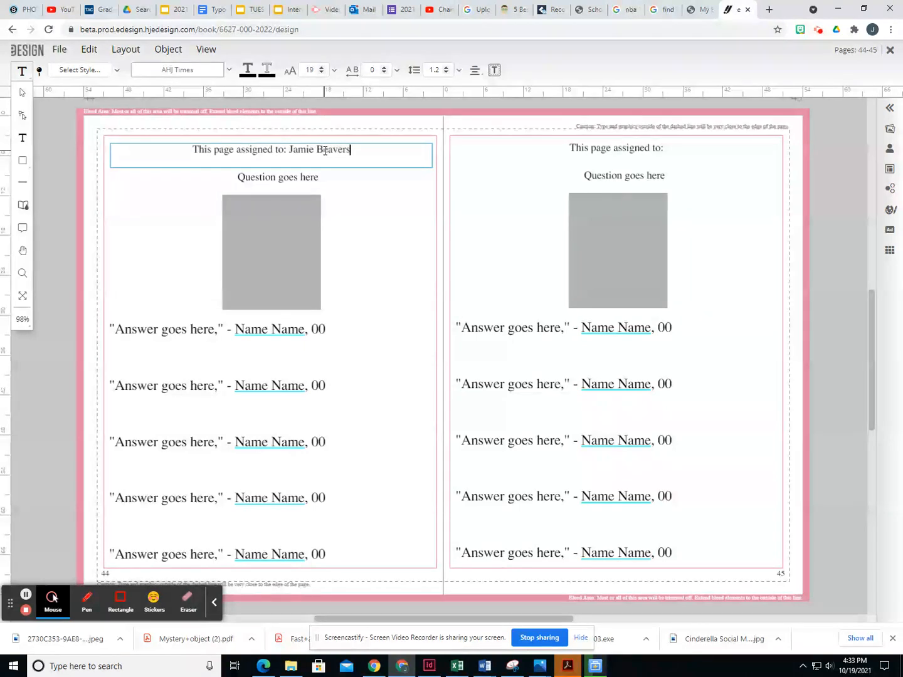
left_click(317, 180)
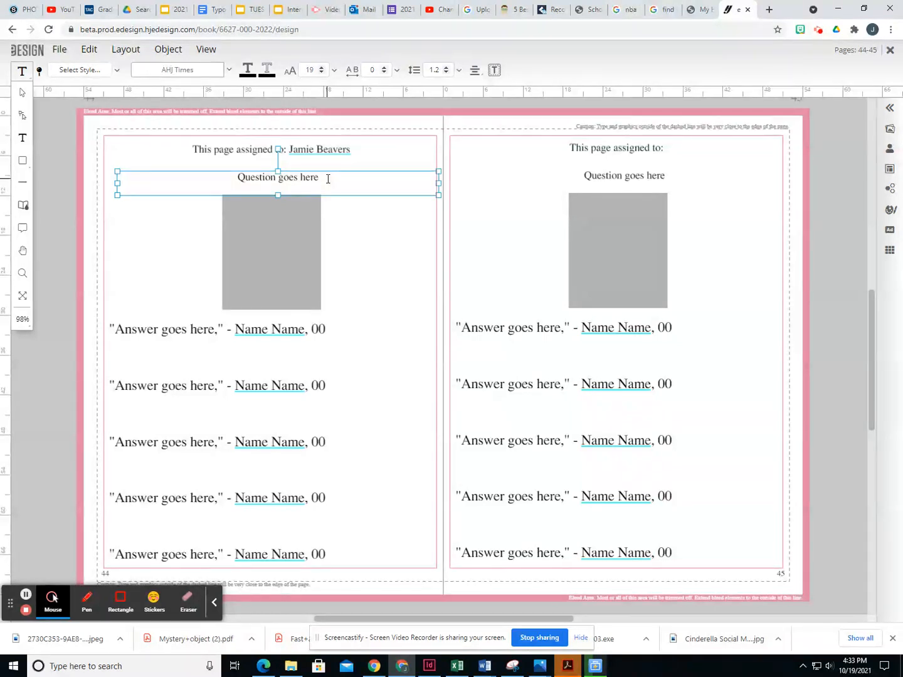
- Nudge the question box slightly left and start editing the 'Question goes here' line
mouse_move(332, 177)
left_mouse_down()
mouse_move(200, 177)
mouse_move(342, 180)
mouse_move(322, 178)
left_mouse_up()
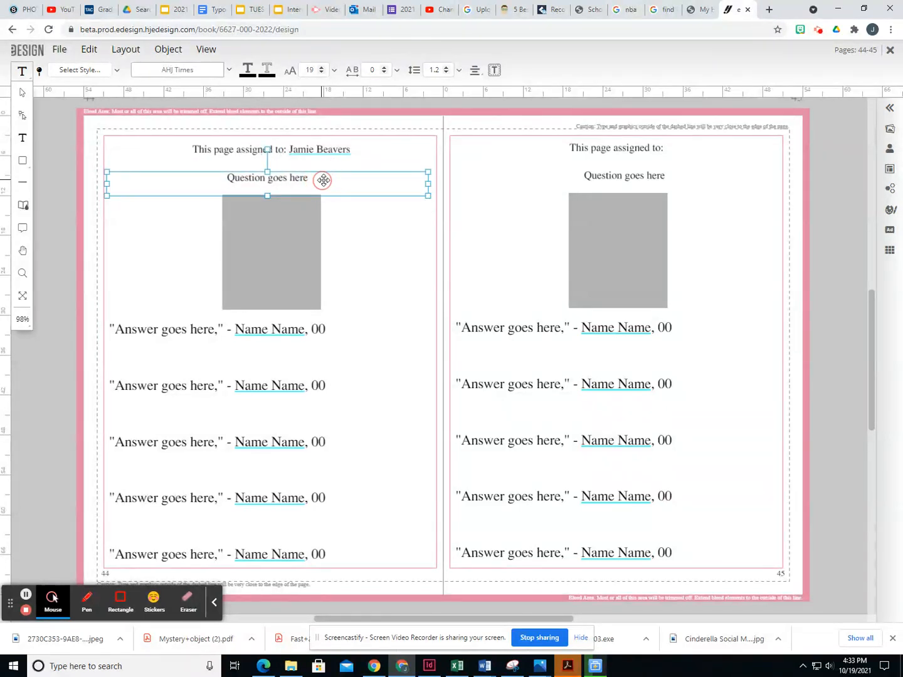
left_click(23, 143)
left_click(23, 145)
left_click(310, 179)
left_click_drag(308, 178, 336, 185)
left_click(336, 185)
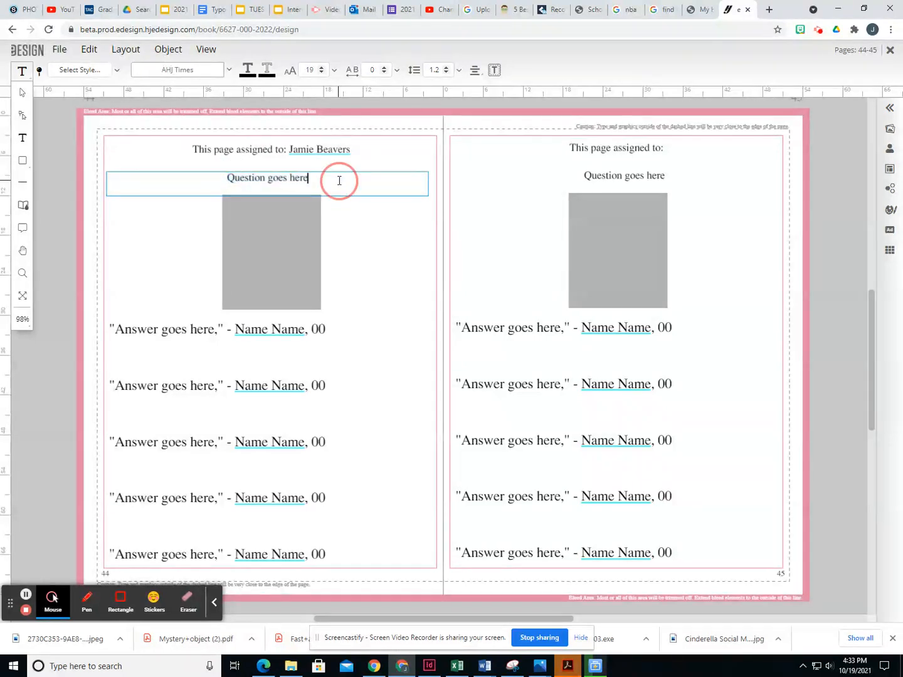
- Replace the placeholder with 'What is your favorite word?' and select the new question text
triple_click(260, 182)
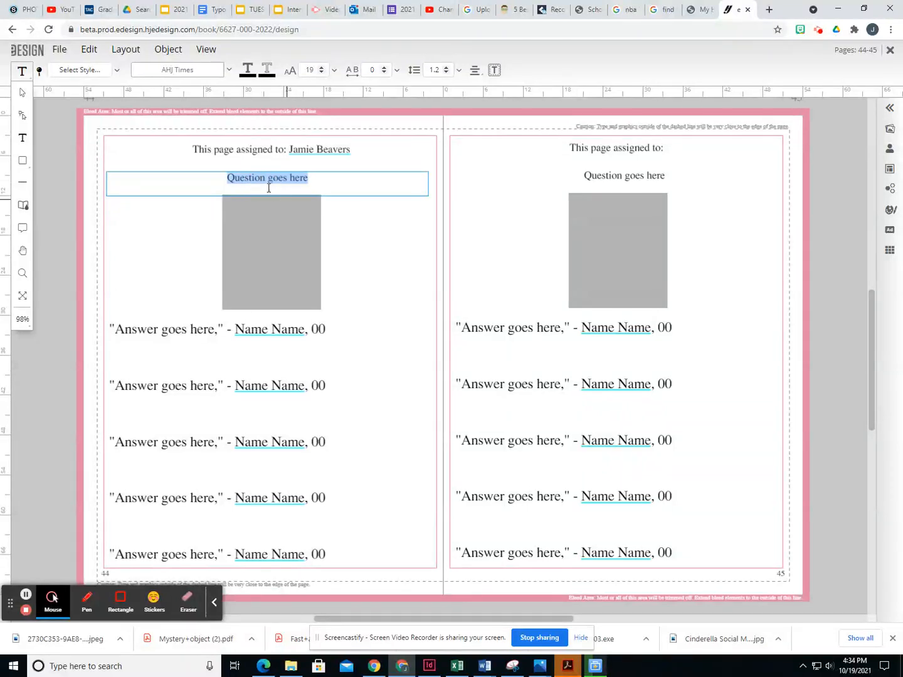
left_click(328, 181)
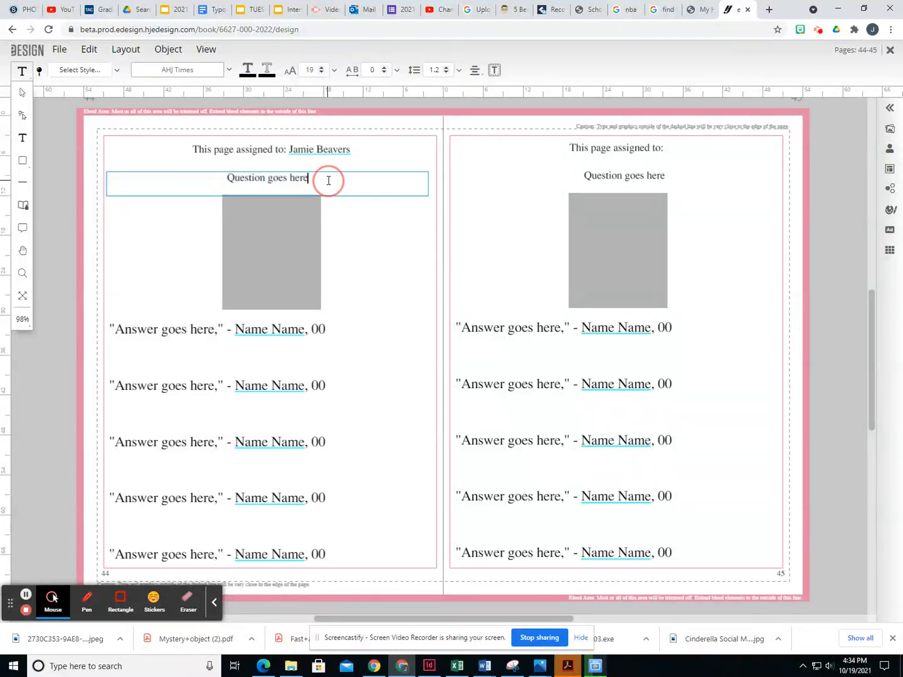
left_click(295, 177)
double_click(295, 177)
double_click(245, 178)
triple_click(282, 177)
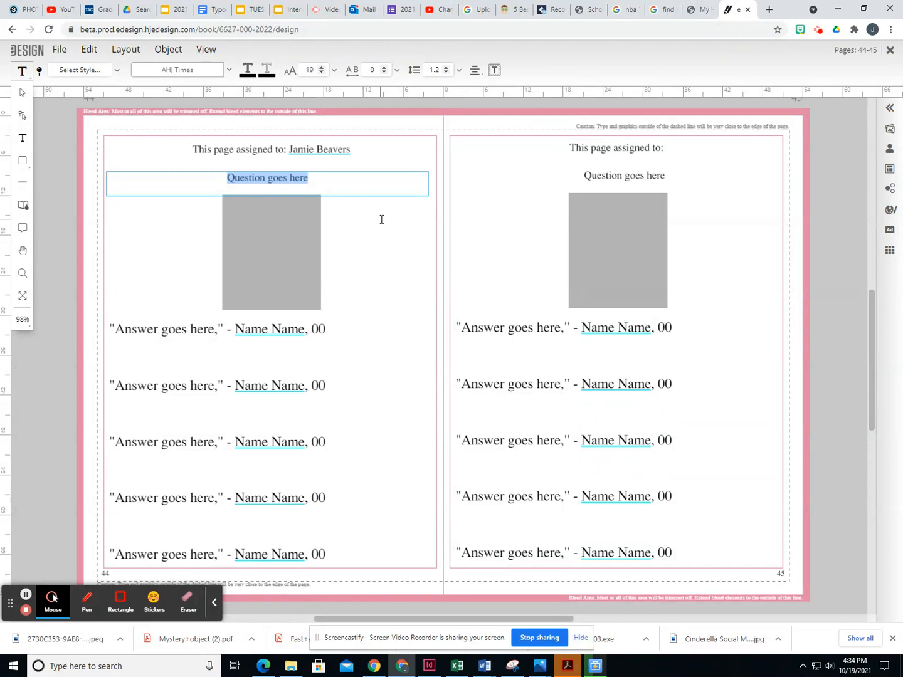
type("What")
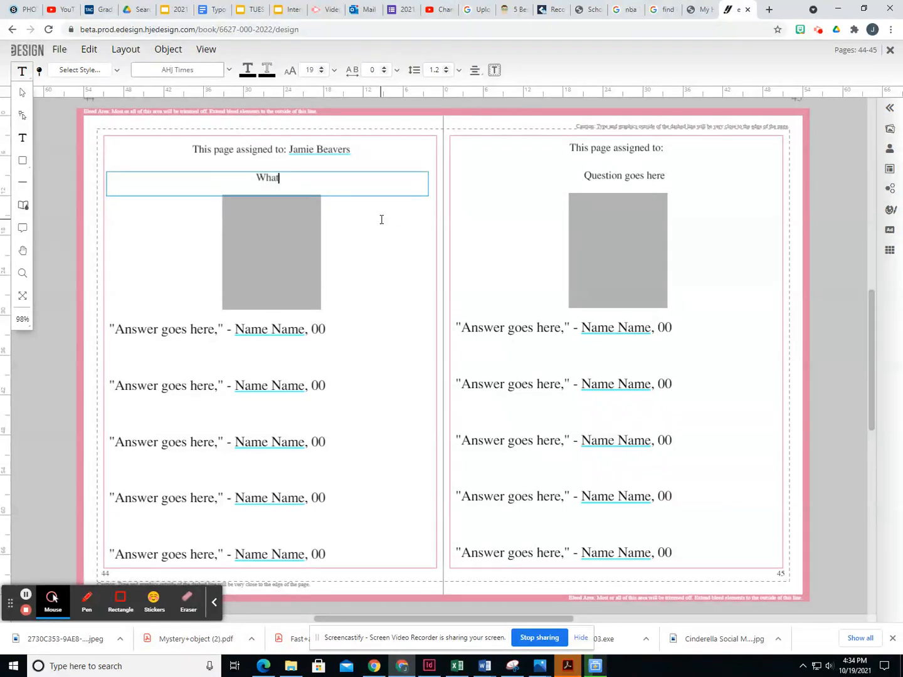
type(" is your favorite word?")
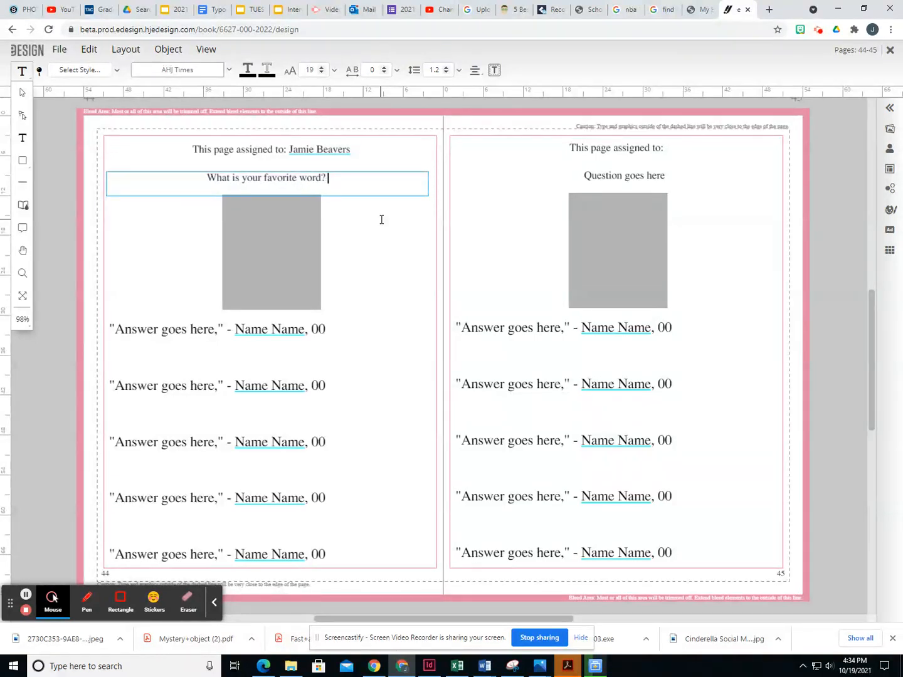
left_click(349, 186)
left_click(335, 177)
left_click_drag(332, 179, 173, 175)
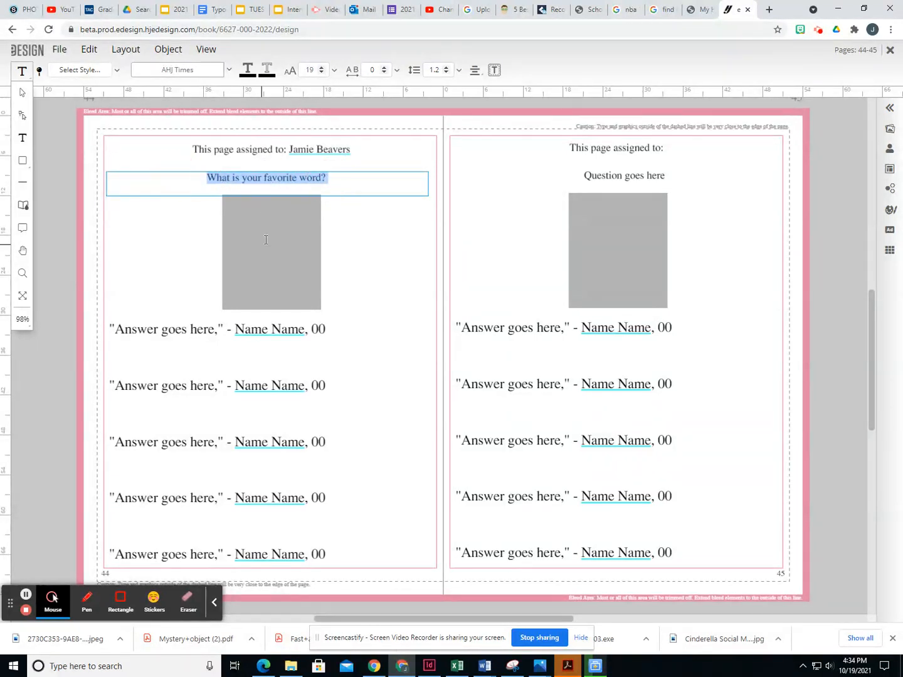
- Set the question in AHJ Advertisers Gothic and enlarge it one point at a time from 19 pt
left_click(230, 71)
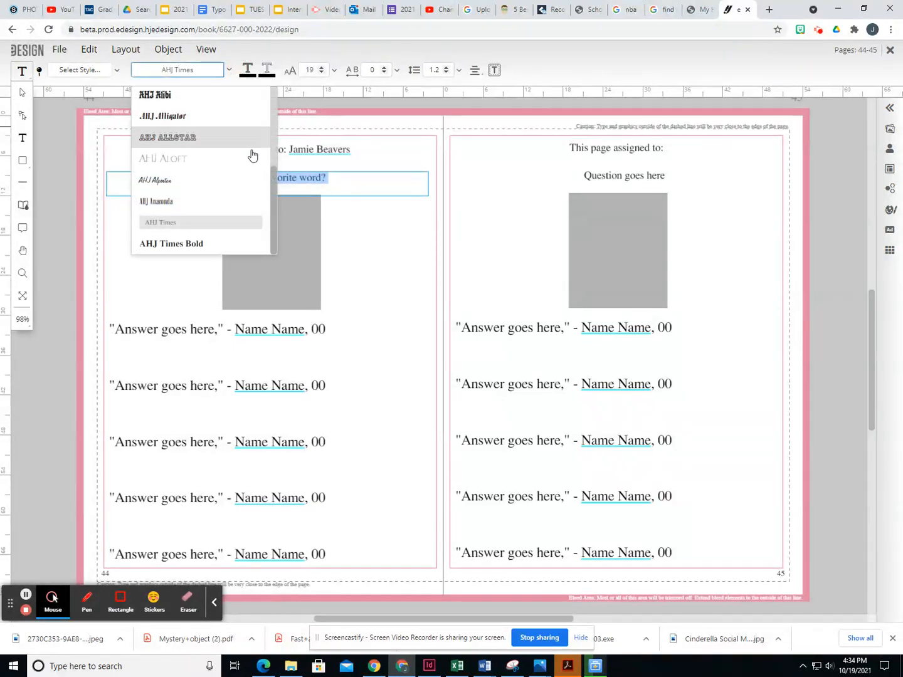
left_click_drag(273, 188, 280, 116)
left_click(229, 121)
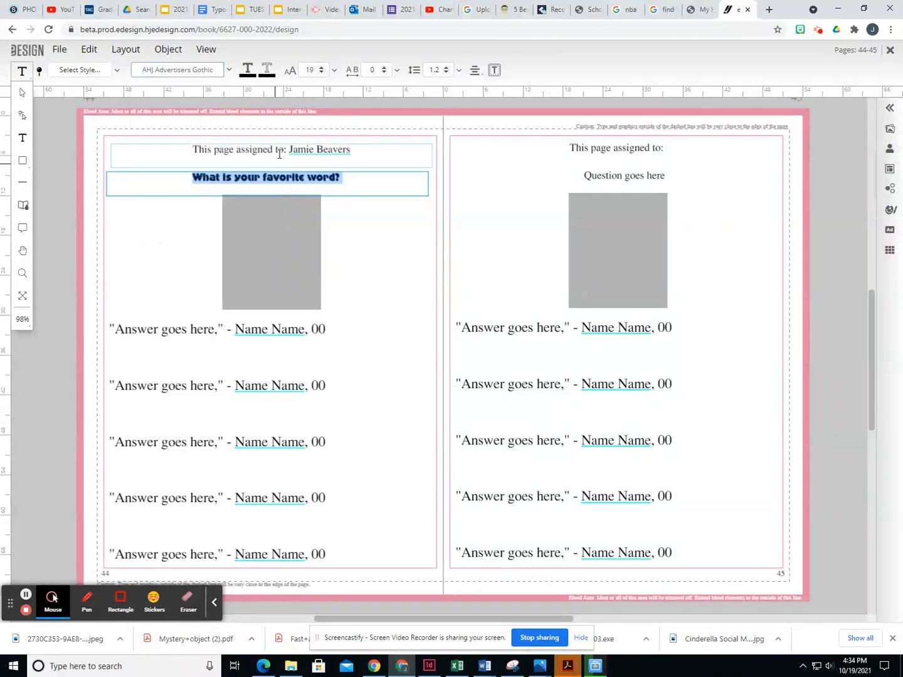
left_click(335, 74)
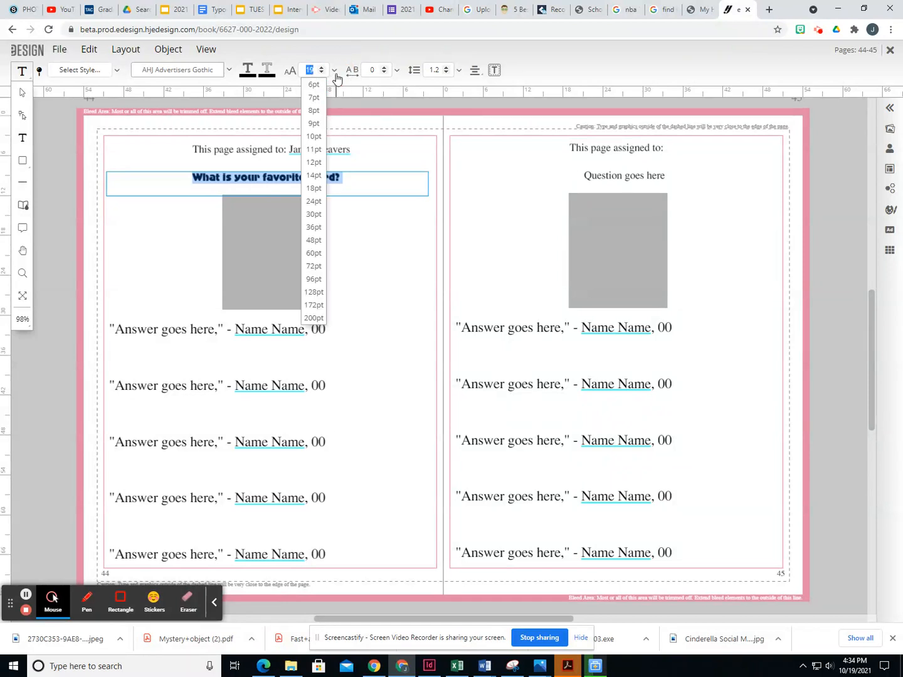
left_click(322, 67)
left_click(322, 68)
left_click(323, 67)
left_click(323, 68)
left_click(322, 68)
left_click(323, 67)
left_click(322, 68)
left_click(323, 68)
left_click(322, 67)
left_click(391, 235)
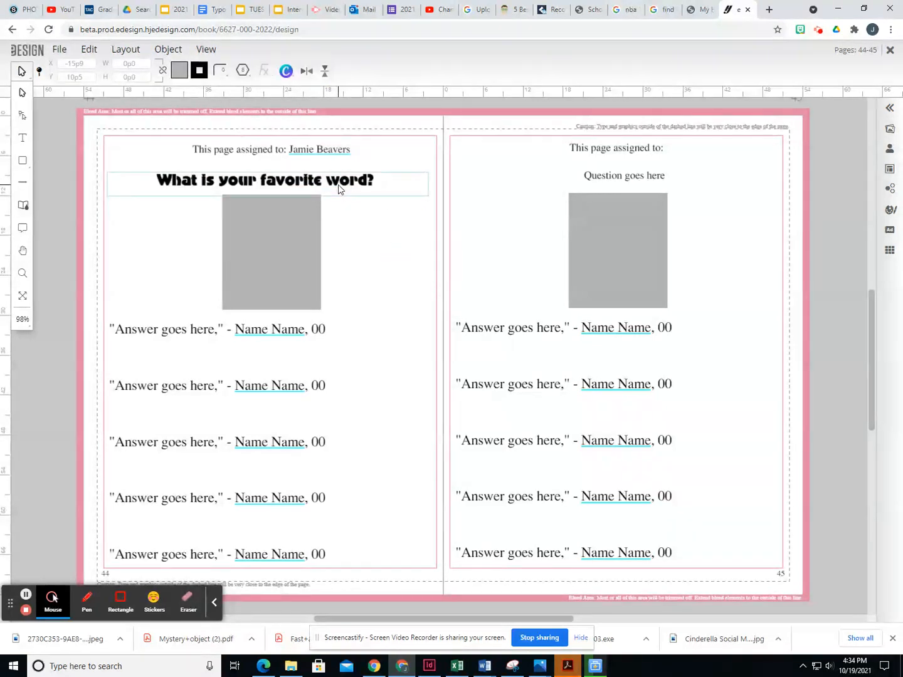
left_click(23, 138)
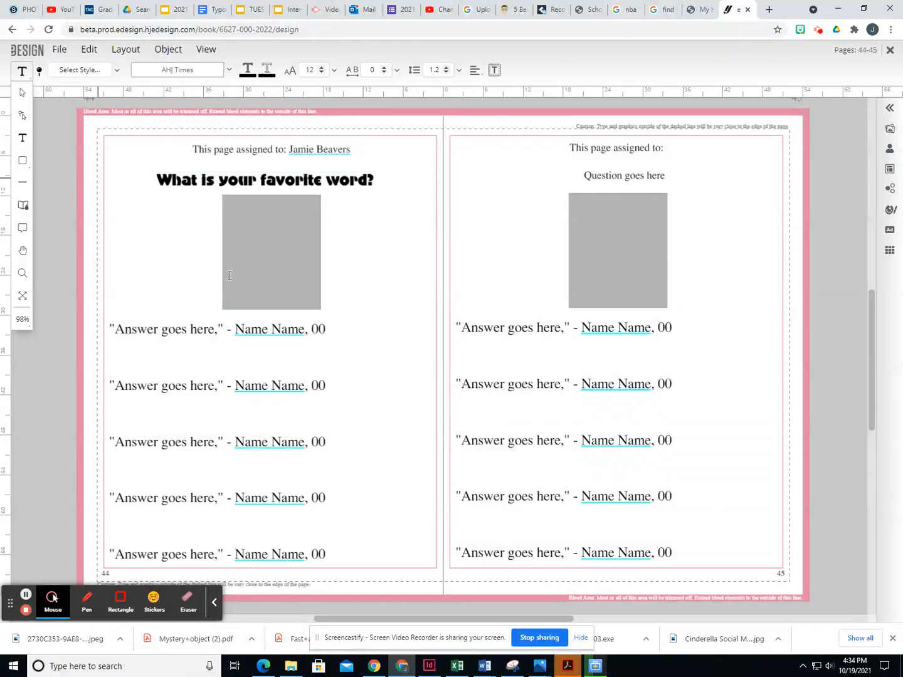
- Replace the first answer line with 'Rainbow,' followed by the student's name
scroll(311, 417, "down", 2)
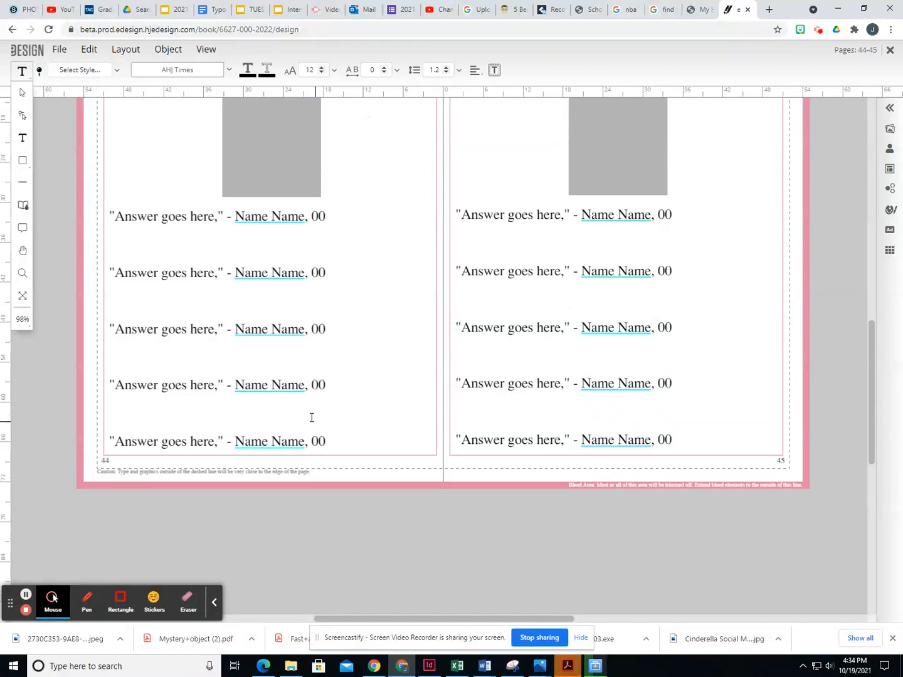
left_click(217, 220)
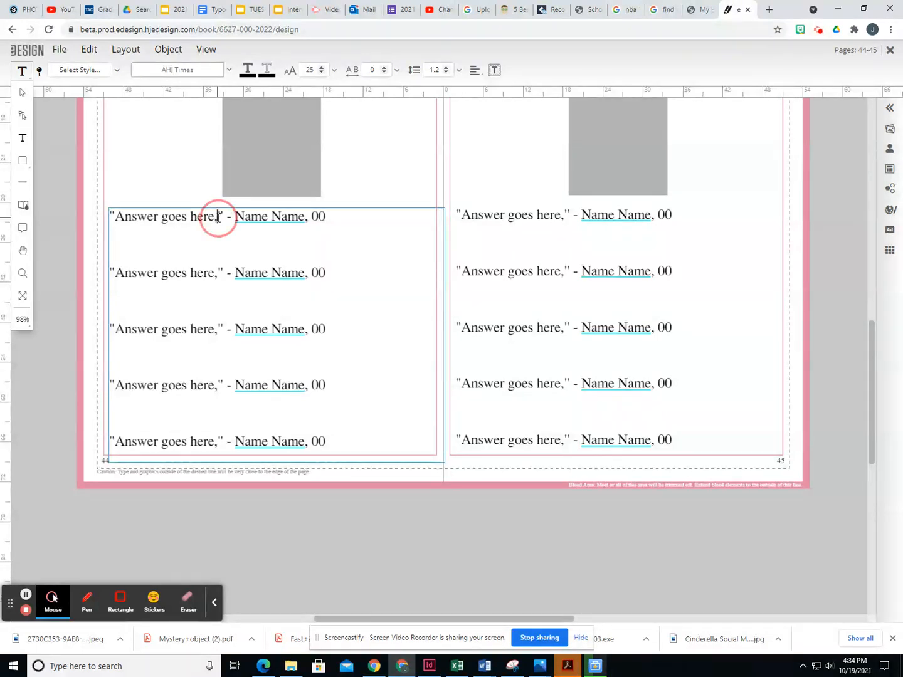
left_click_drag(216, 219, 115, 215)
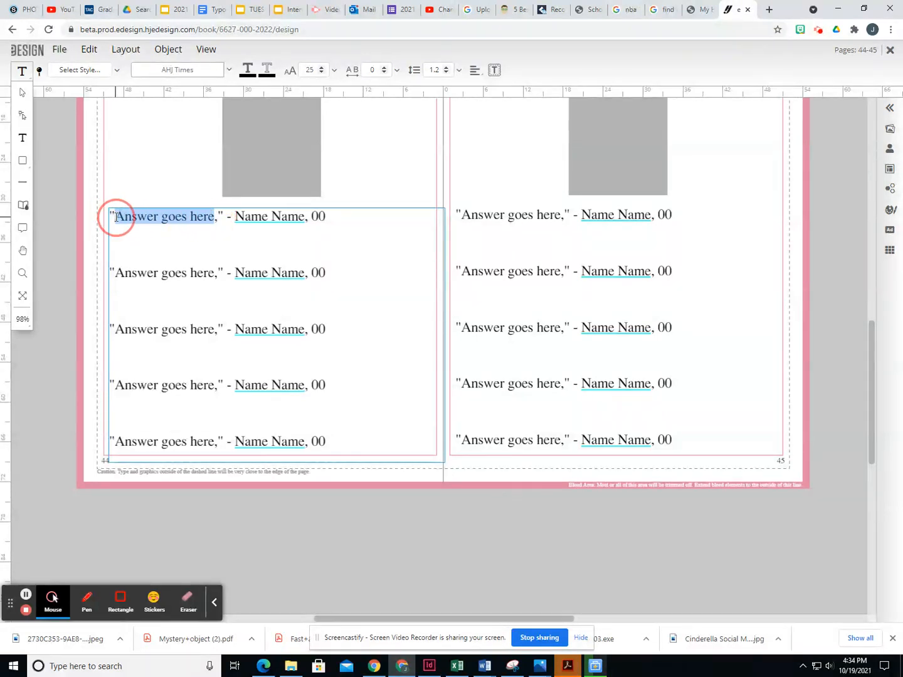
scroll(285, 364, "up", 2)
left_click_drag(212, 331, 110, 331)
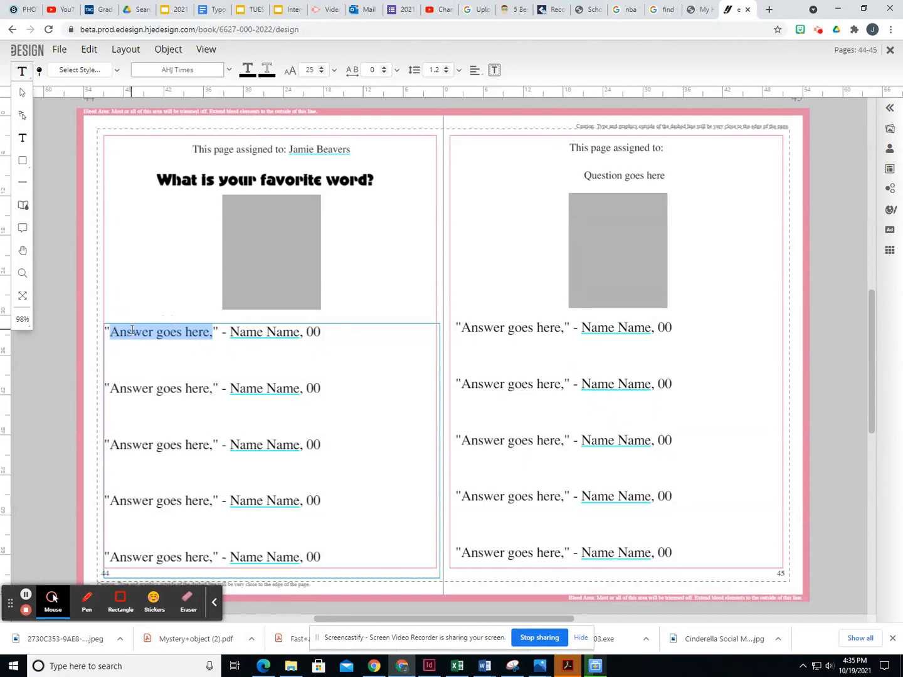
type("Rainbow")
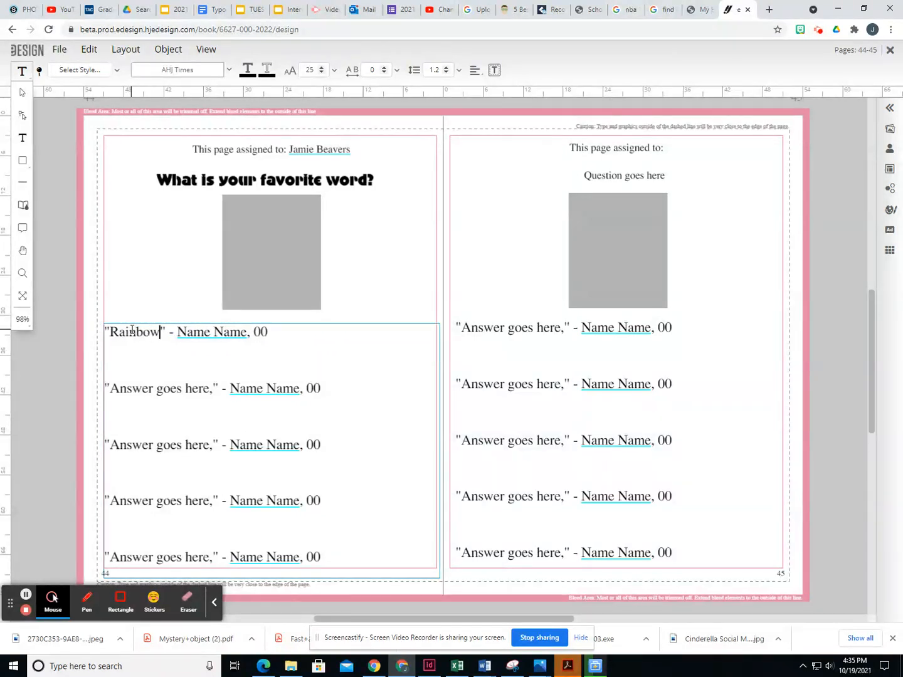
type(",")
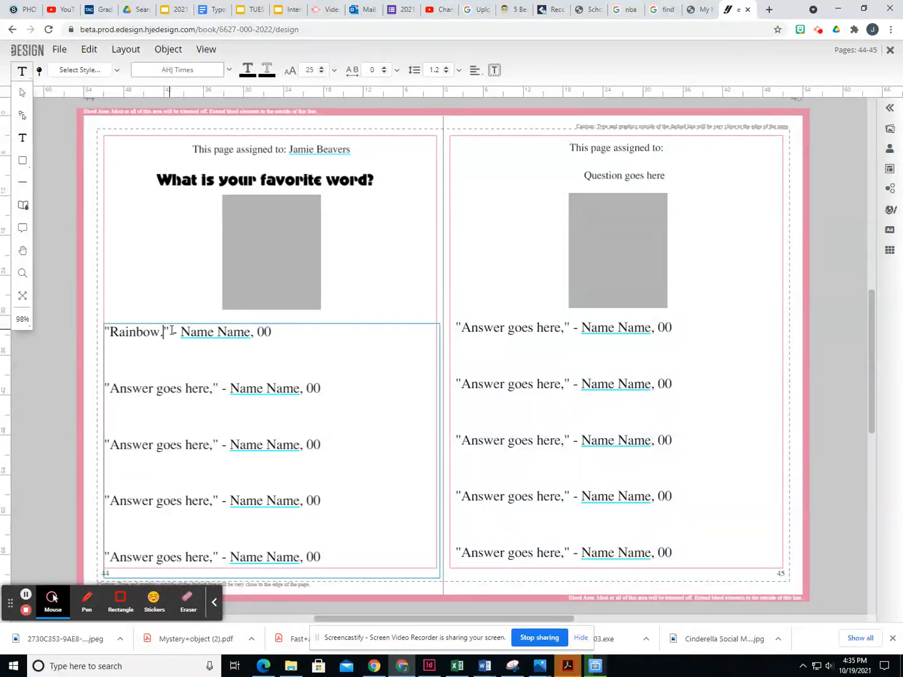
left_click_drag(274, 331, 180, 332)
type("LA")
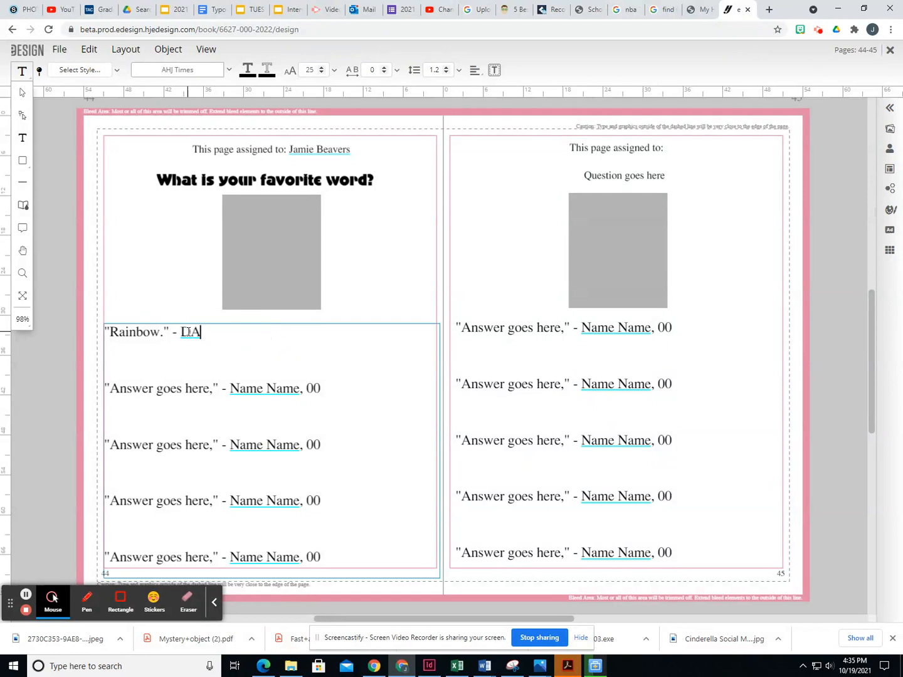
type("a")
key("BackSpace")
key("BackSpace")
key("BackSpace")
key("BackSpace")
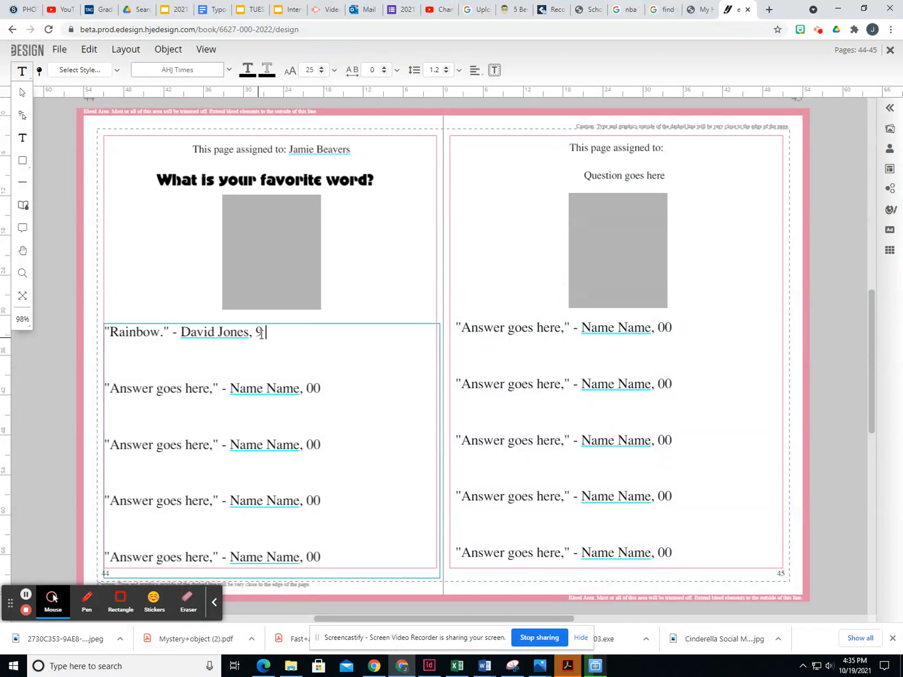
- Fill the second and third answer lines with 'Blue.' (12) and 'Puppy' (10), each with a student's name
scroll(288, 429, "down", 1)
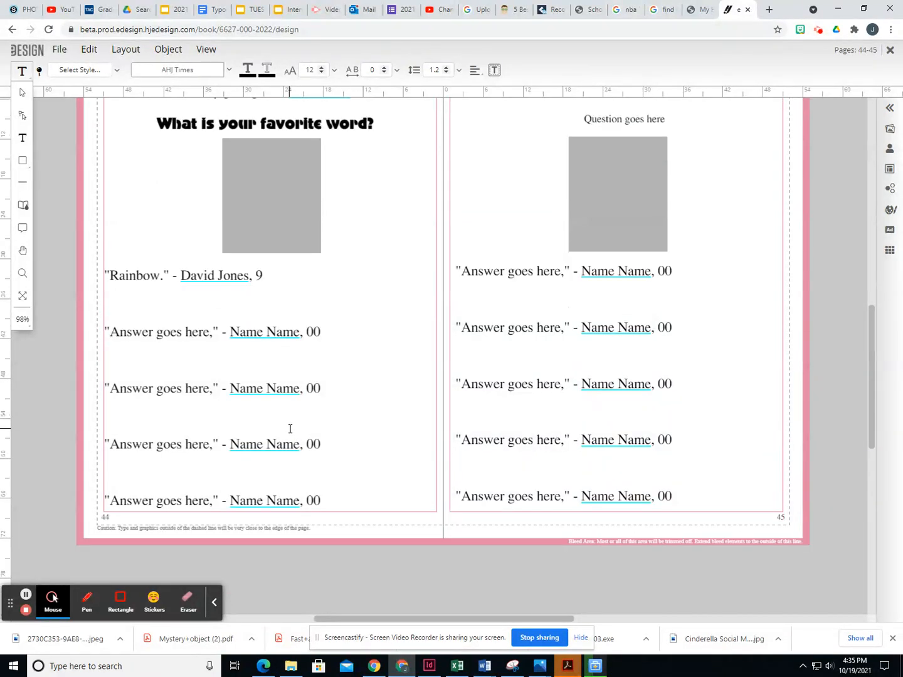
left_click(319, 334)
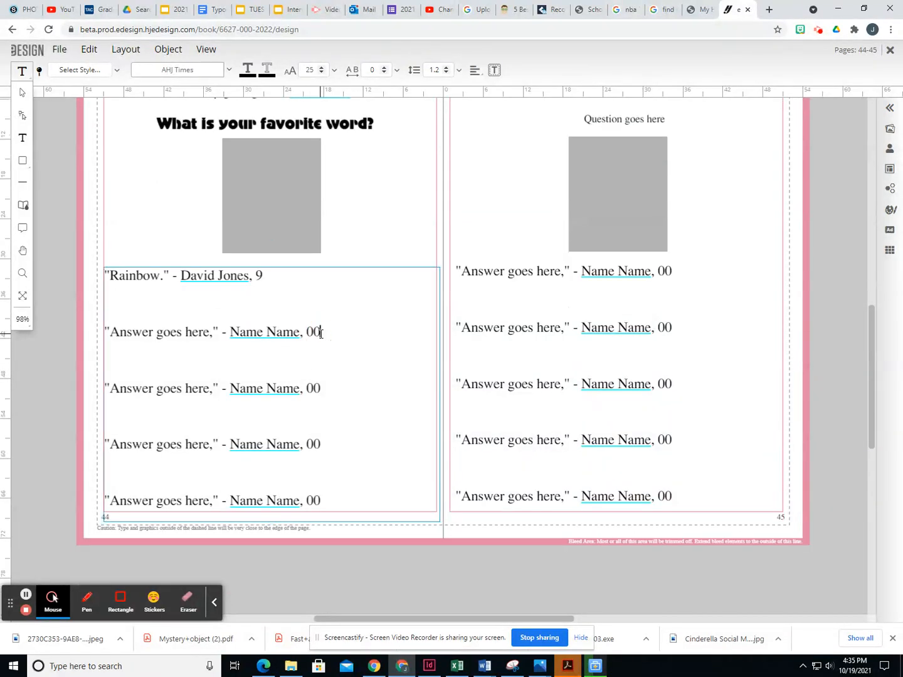
triple_click(320, 335)
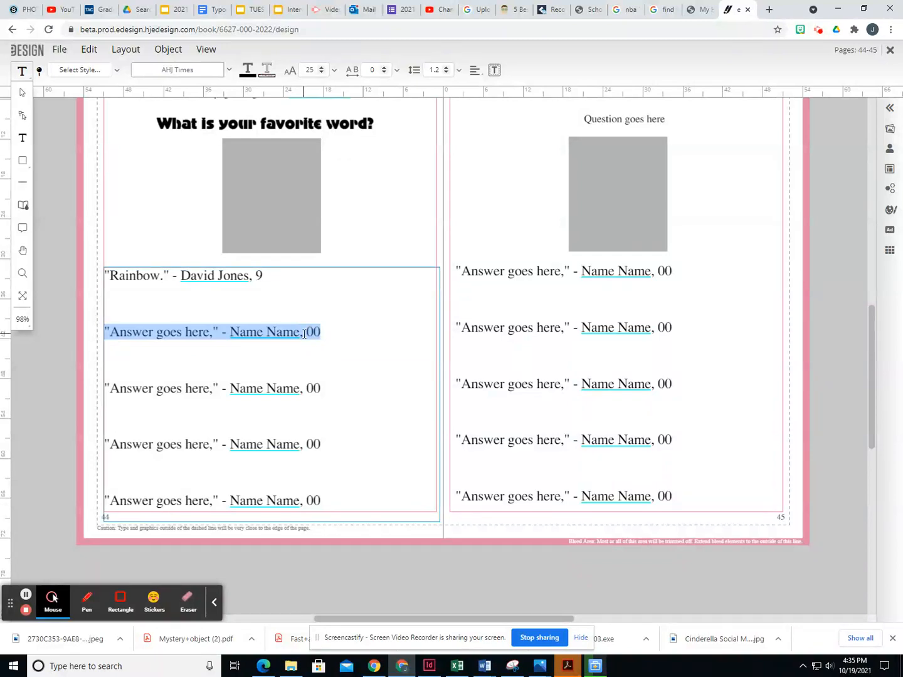
type("\"Blue.\" ")
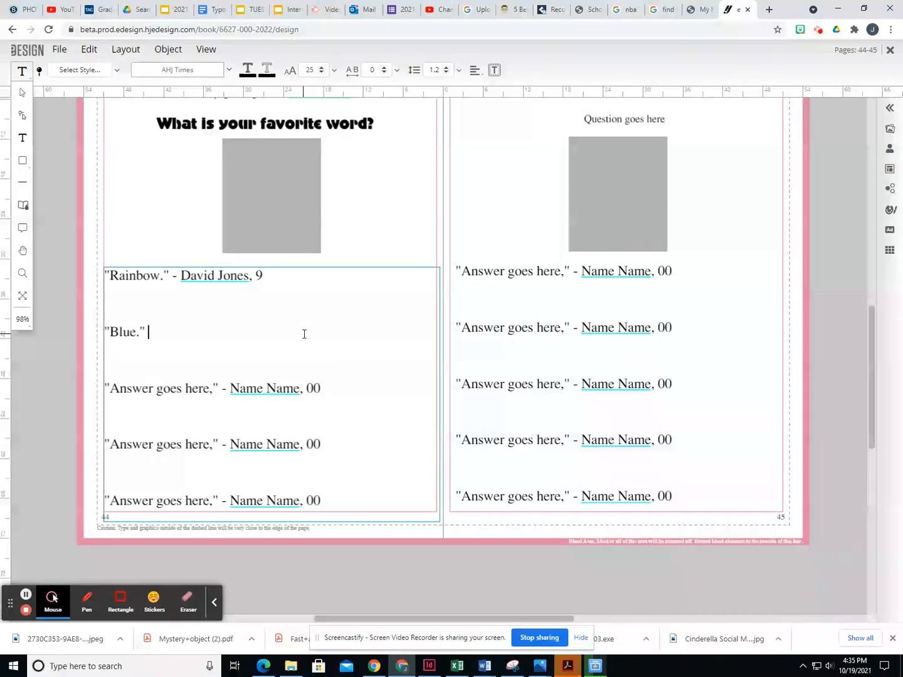
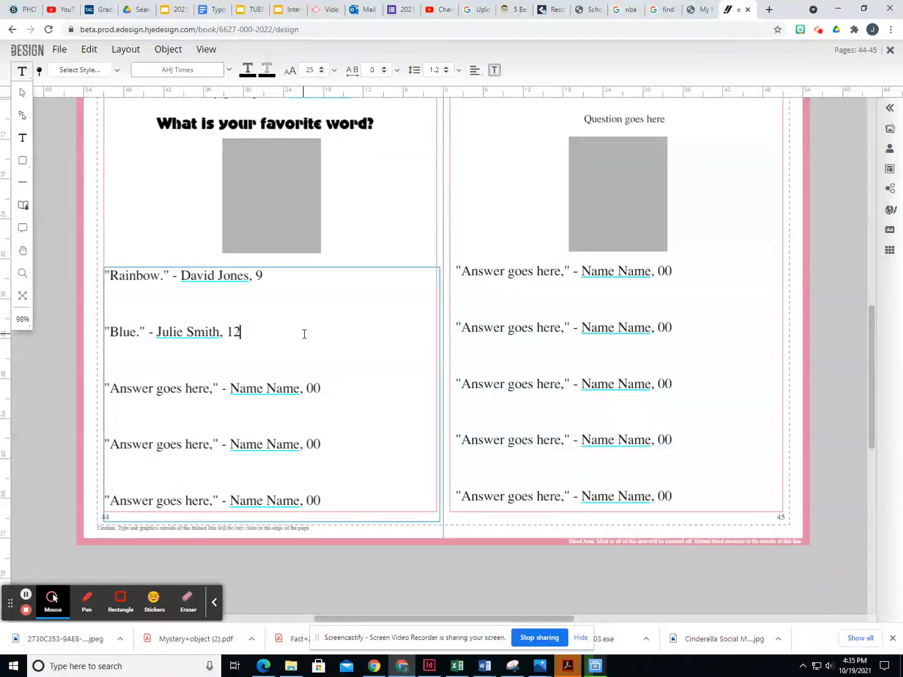
triple_click(313, 389)
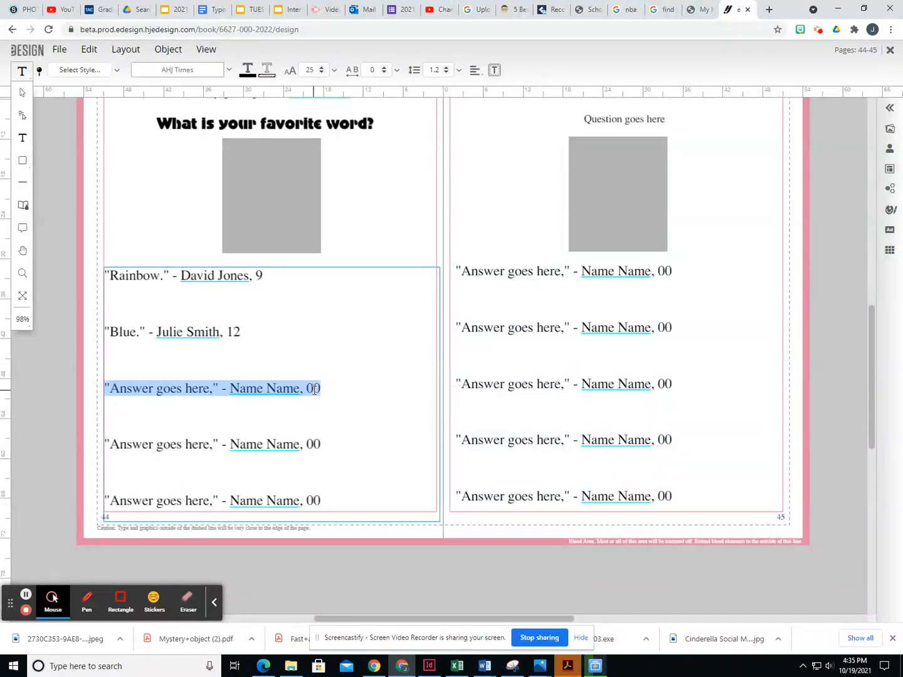
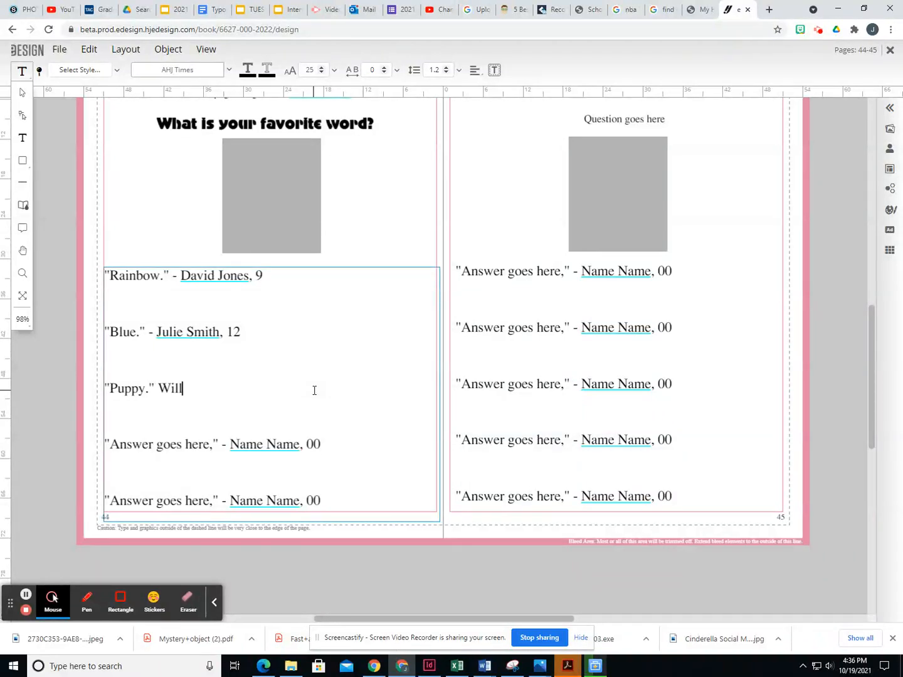
- Fill the fourth and fifth answer lines with 'Yes.' and 'Fun.' (10), each with a student's name
triple_click(284, 444)
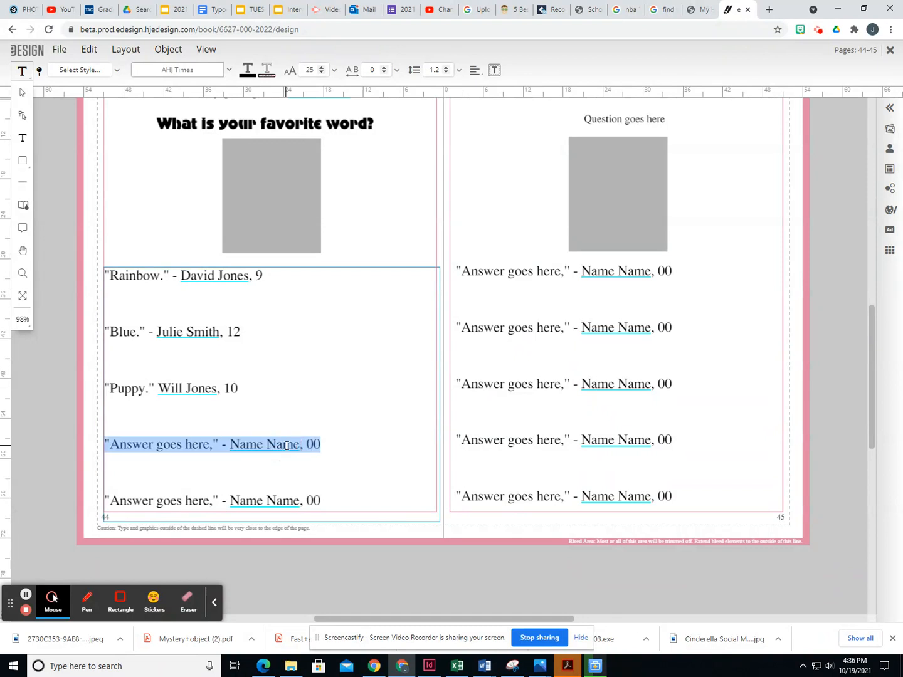
type("\"")
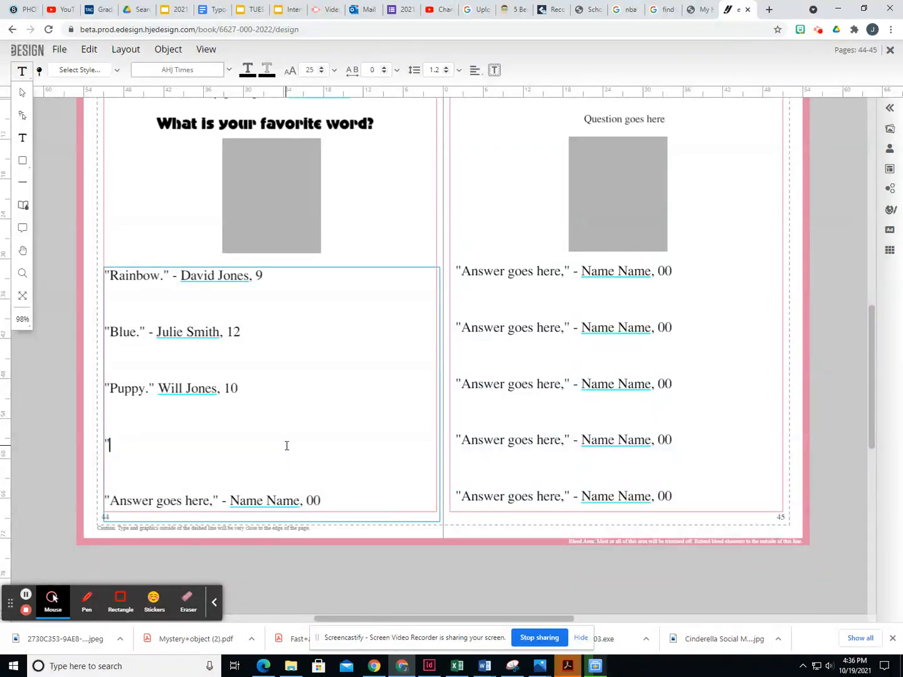
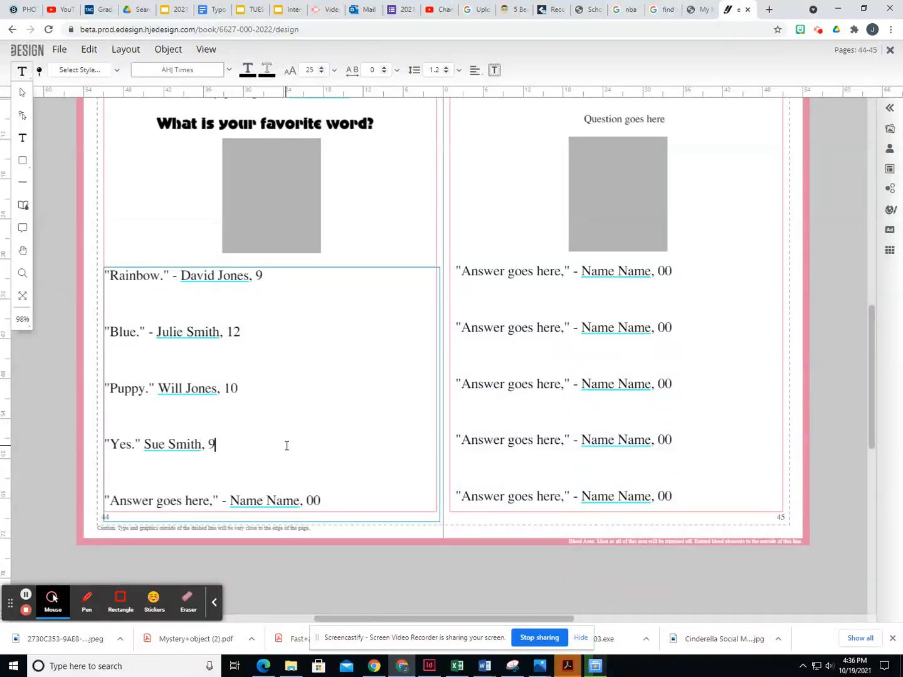
triple_click(254, 505)
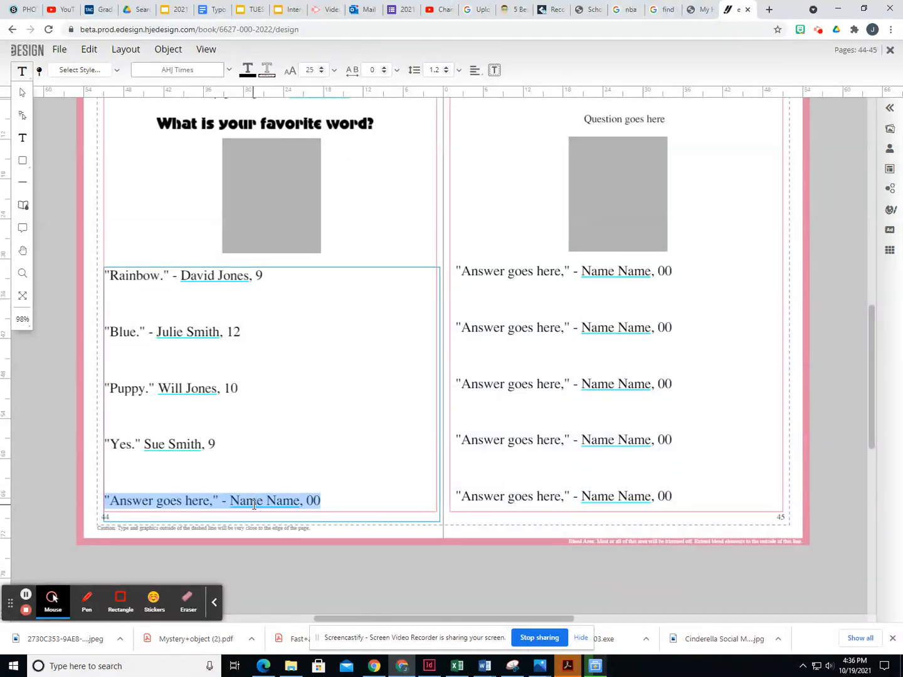
type("\"")
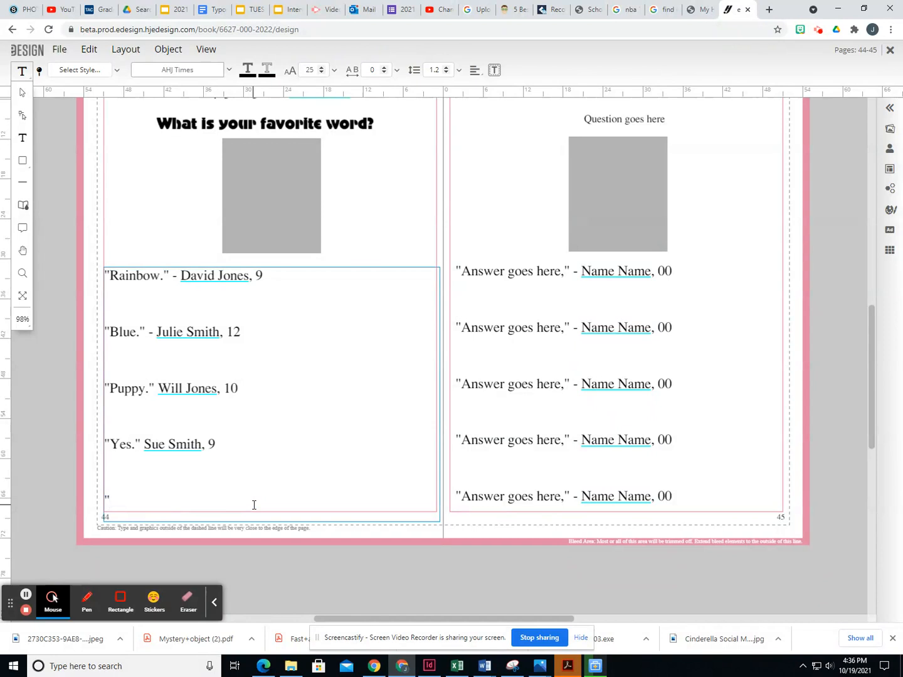
left_click(273, 425)
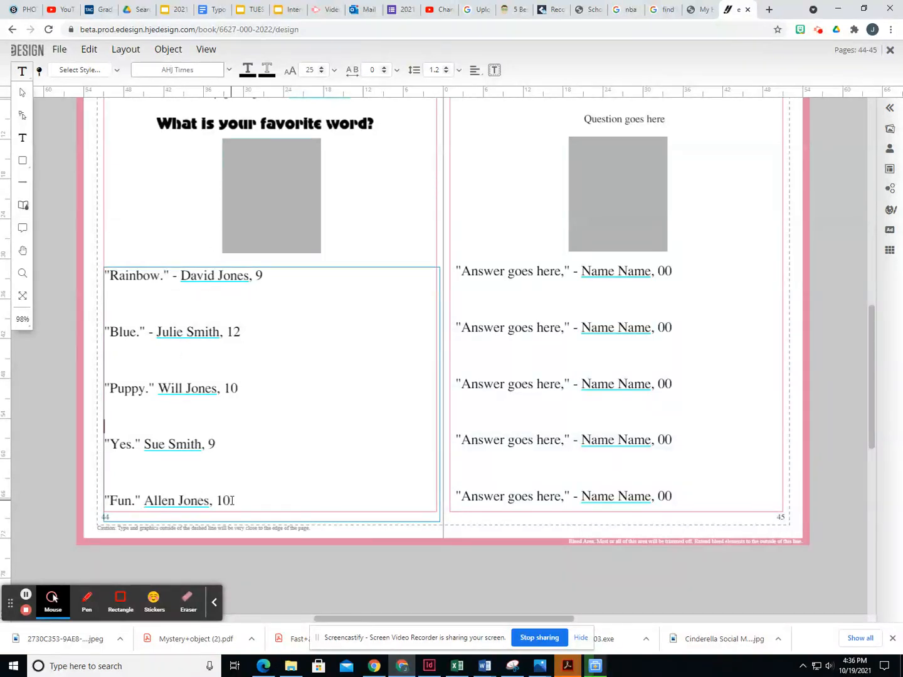
left_click(20, 94)
- Move the answers frame lower on page 44 and place the caret in the answers text
left_click_drag(227, 346, 233, 322)
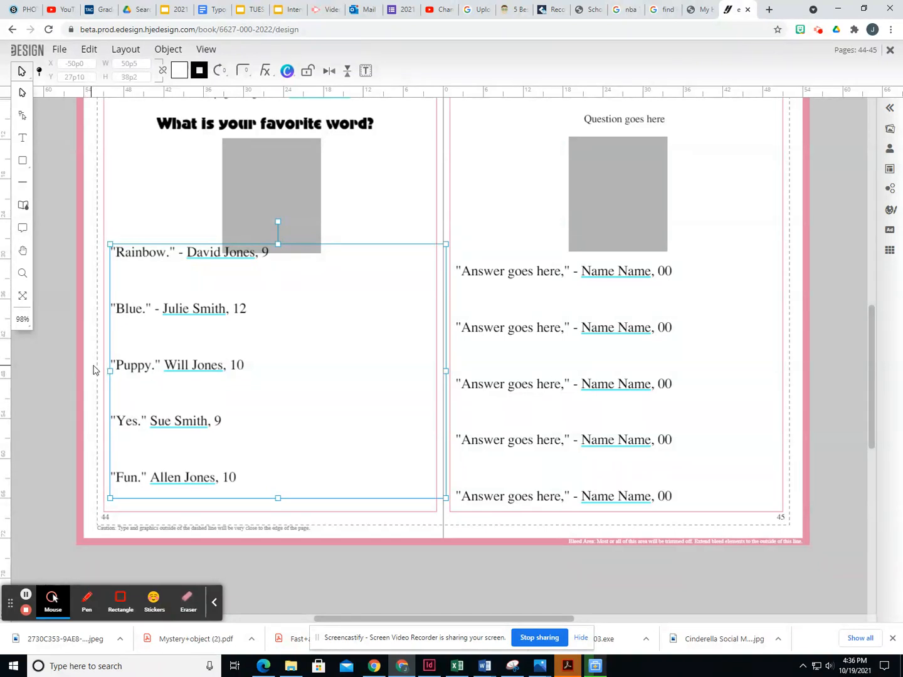
left_click_drag(181, 349, 185, 386)
left_click(23, 138)
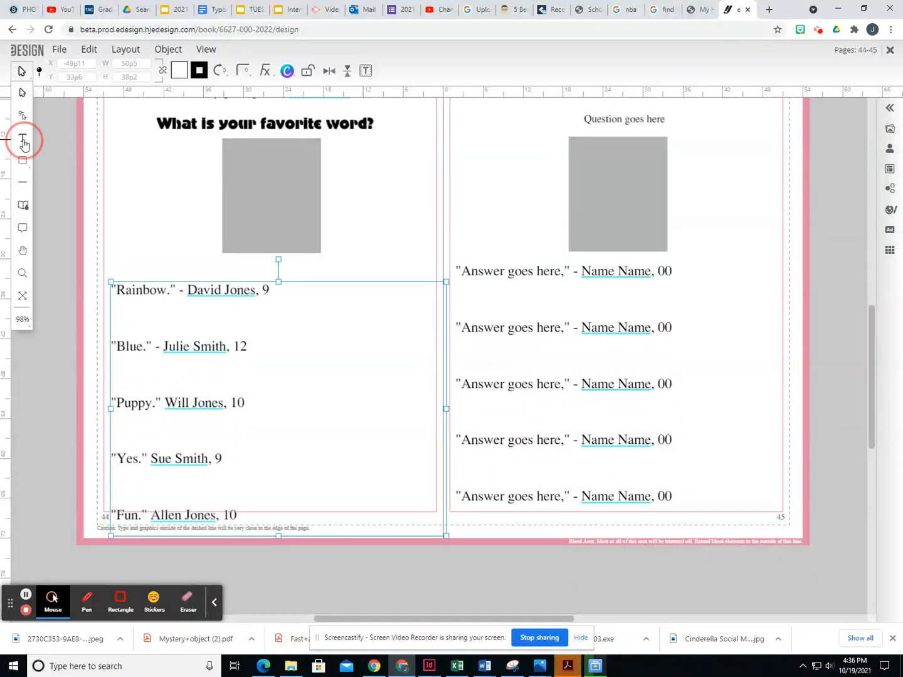
left_click(156, 290)
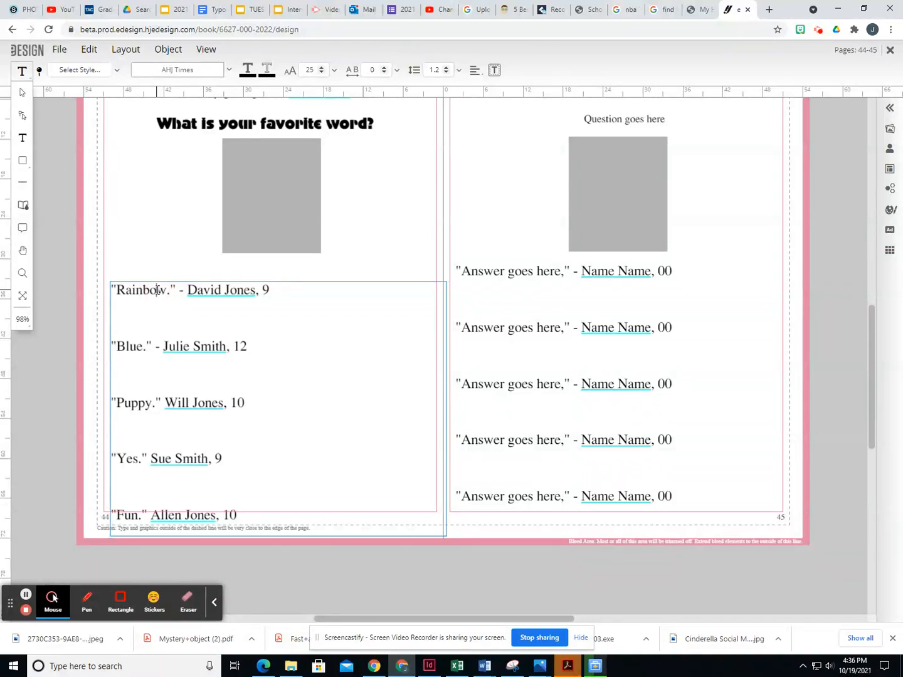
left_click_drag(112, 289, 332, 535)
left_click(241, 451)
left_click(231, 409)
left_click(249, 348)
- Set all the answer text to 22 pt AHJ Alperton script
key("ctrl+a")
left_click(321, 73)
left_click(321, 73)
left_click(321, 73)
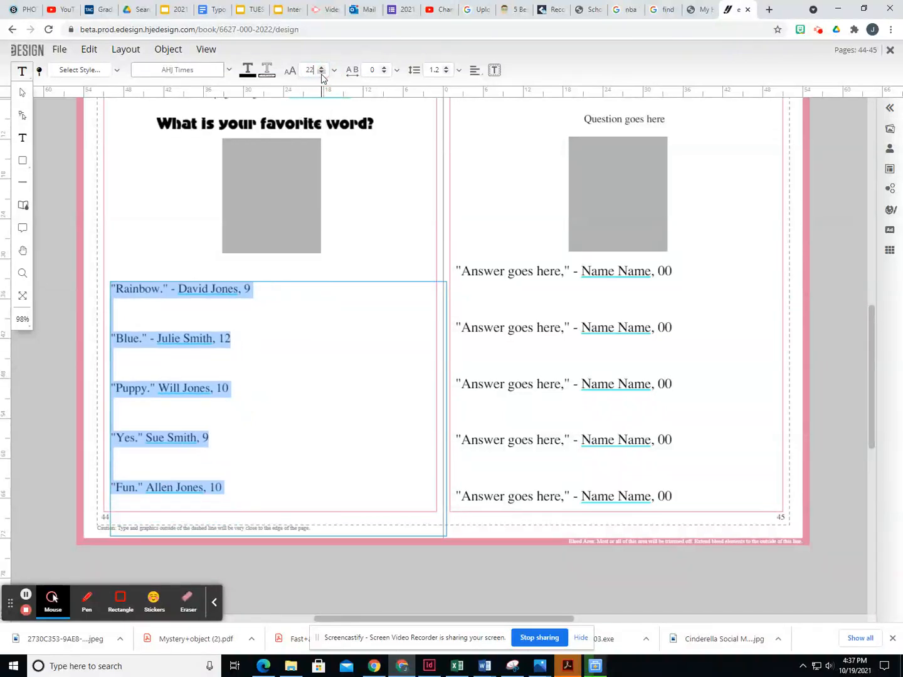
left_click(229, 72)
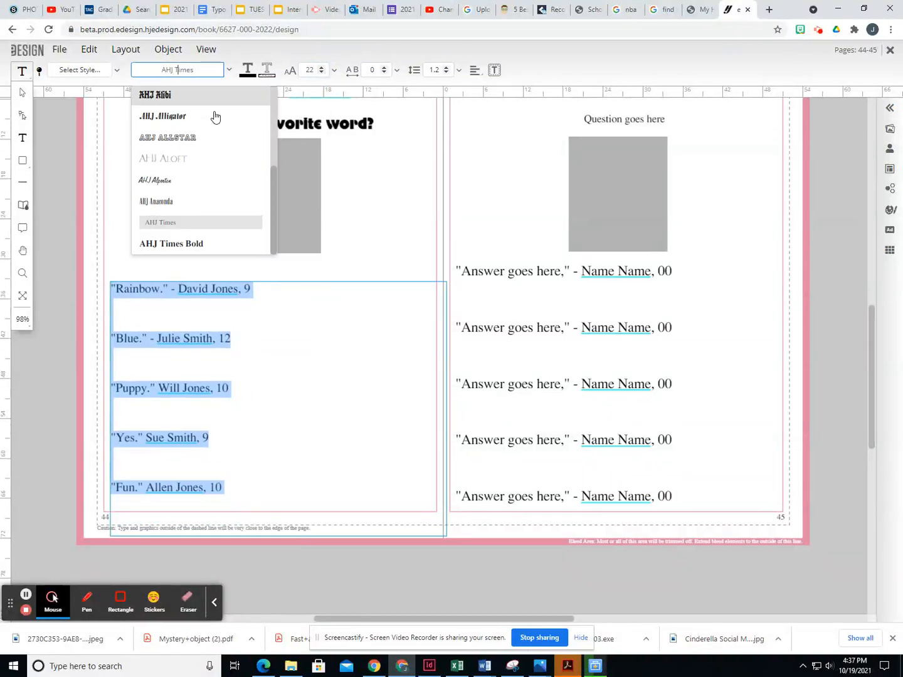
left_click(195, 182)
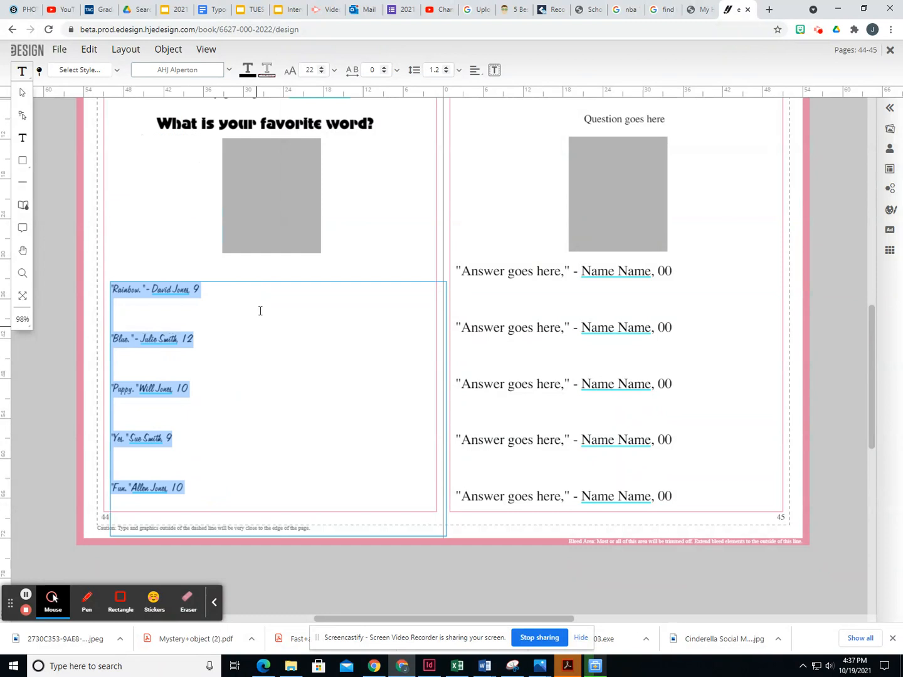
- Keep the answers left-aligned after trying centre and right alignment
left_click(475, 71)
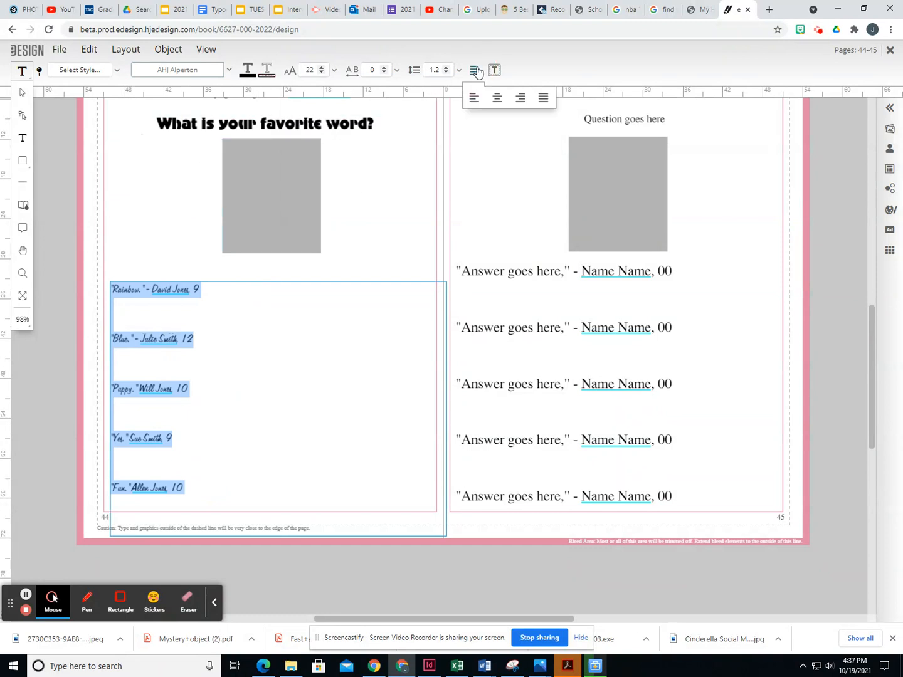
left_click(497, 101)
left_click(474, 71)
left_click(519, 99)
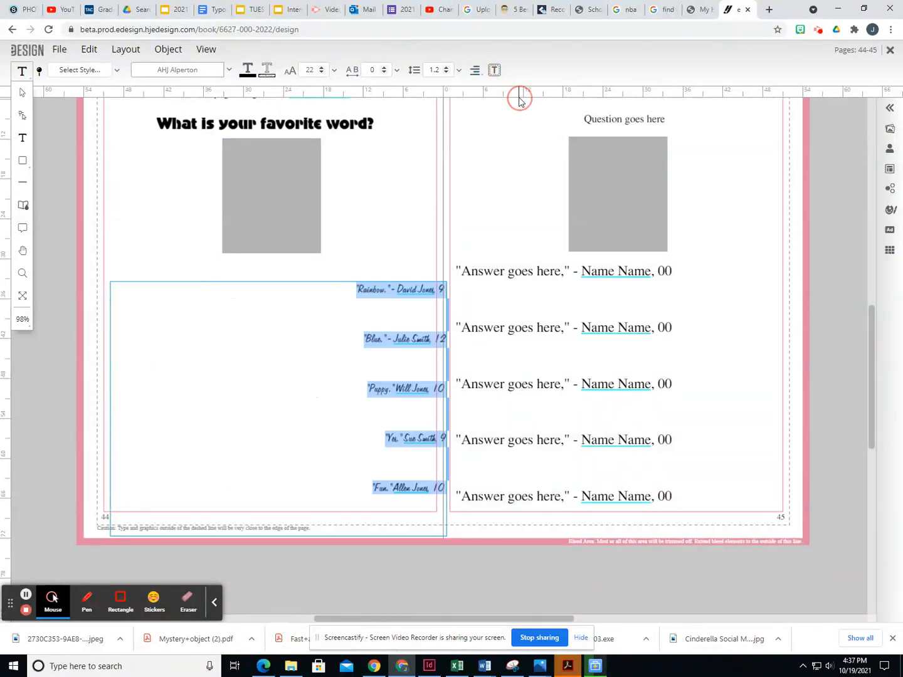
left_click(474, 70)
left_click(477, 99)
left_click(244, 340)
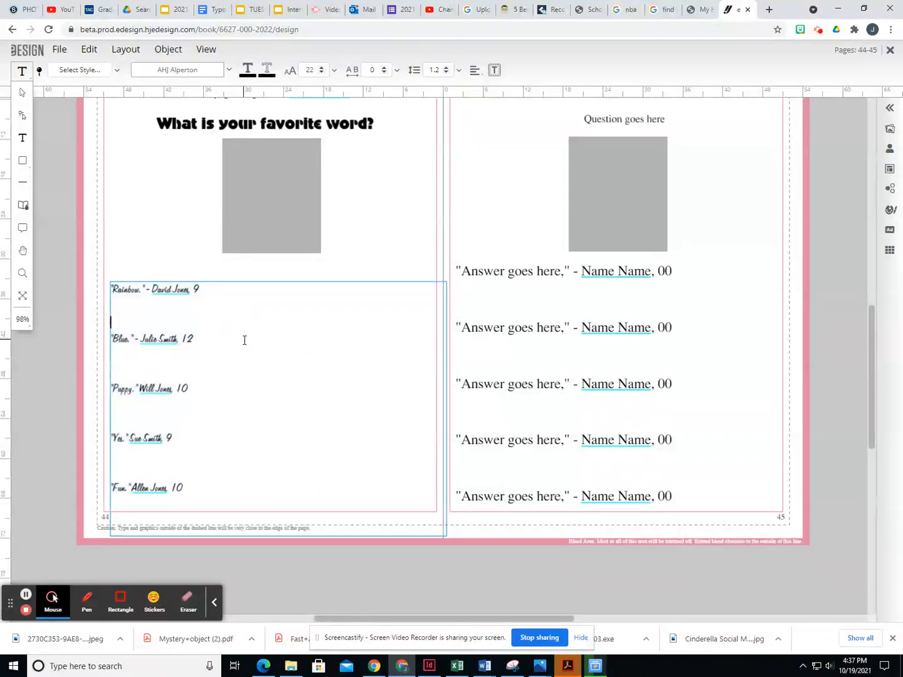
left_click(47, 146)
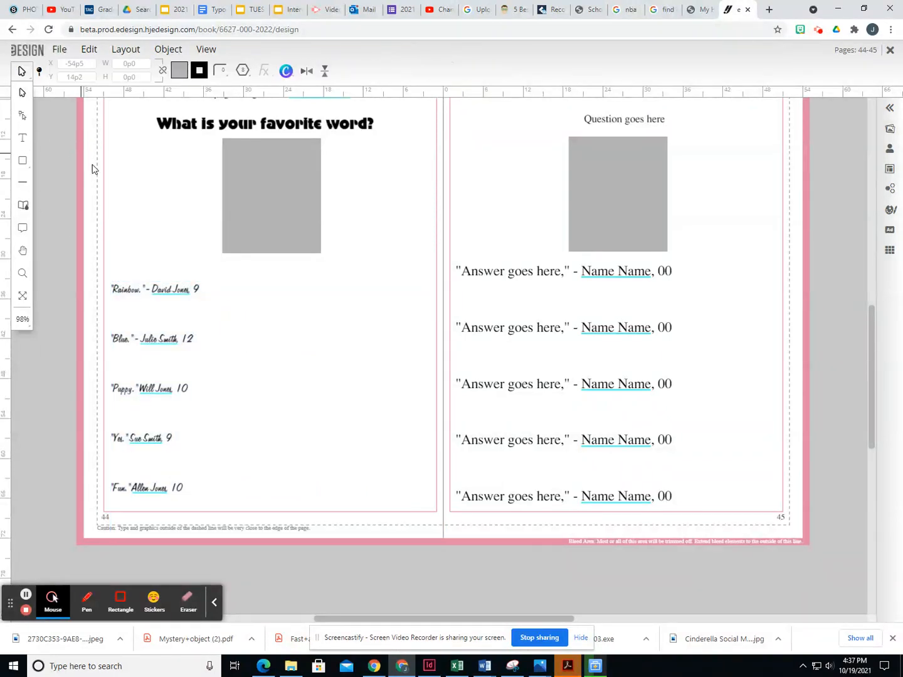
scroll(232, 221, "up", 1)
left_click(287, 172)
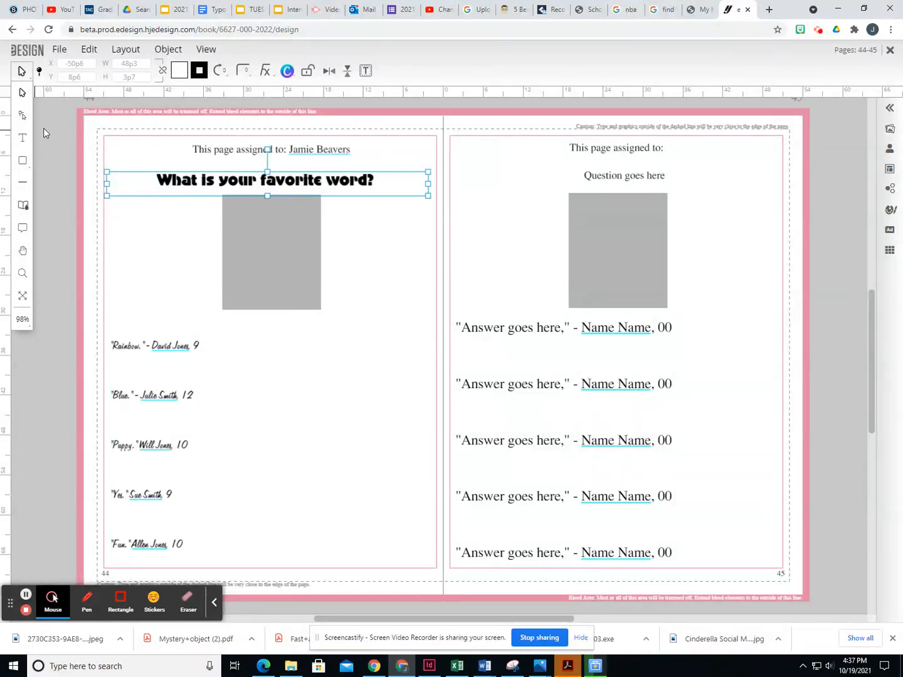
- Close the page 44–45 spread, answering Yes to save the unsaved changes
left_click(240, 274)
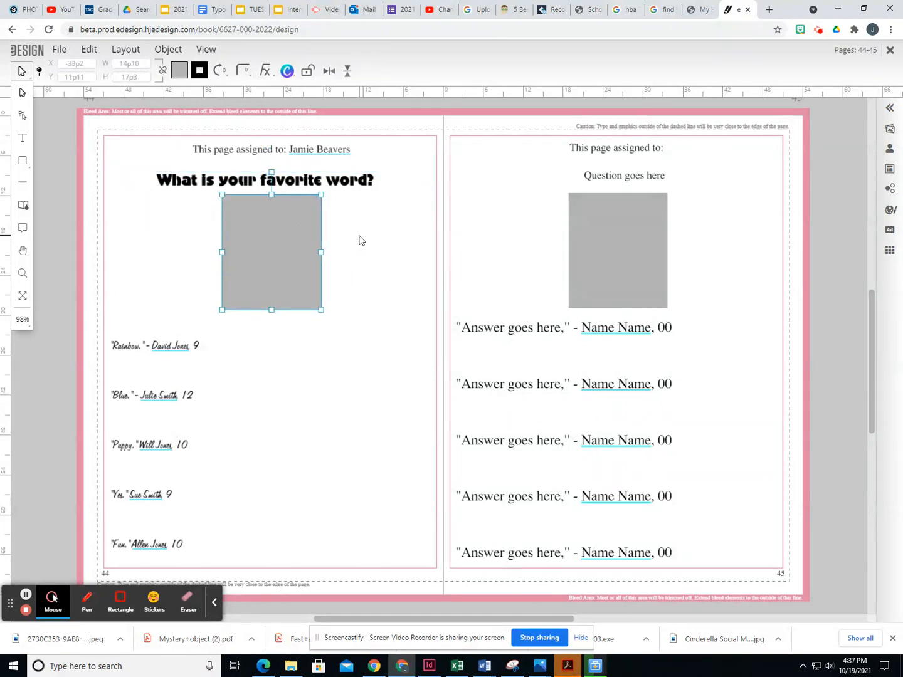
left_click(196, 246)
left_click(264, 245)
left_click(890, 52)
left_click(547, 208)
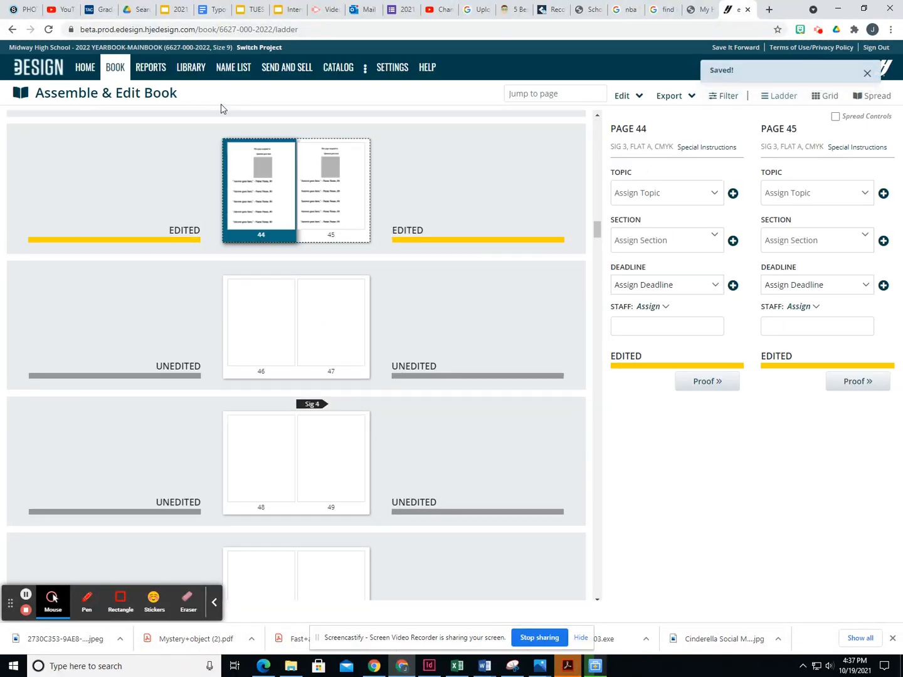
- Open the Library's Candids section and choose Import from My Device
left_click(193, 68)
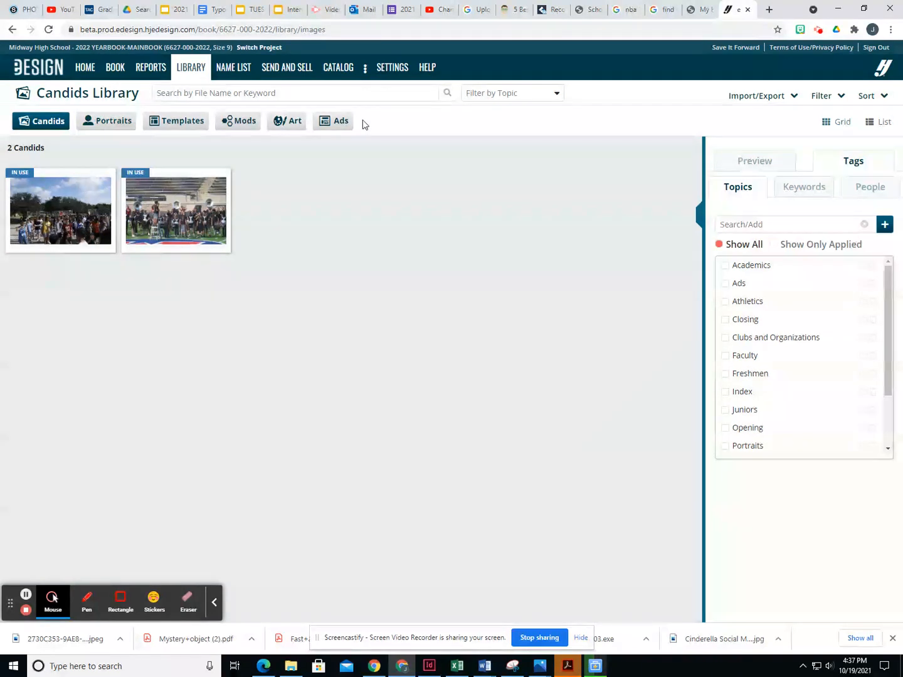
left_click(41, 126)
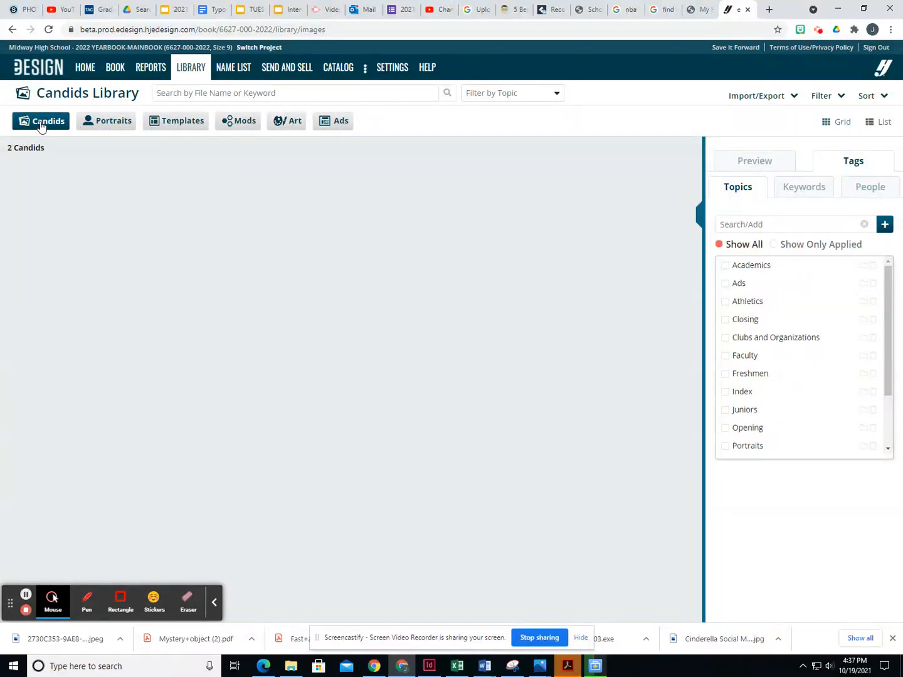
left_click(764, 98)
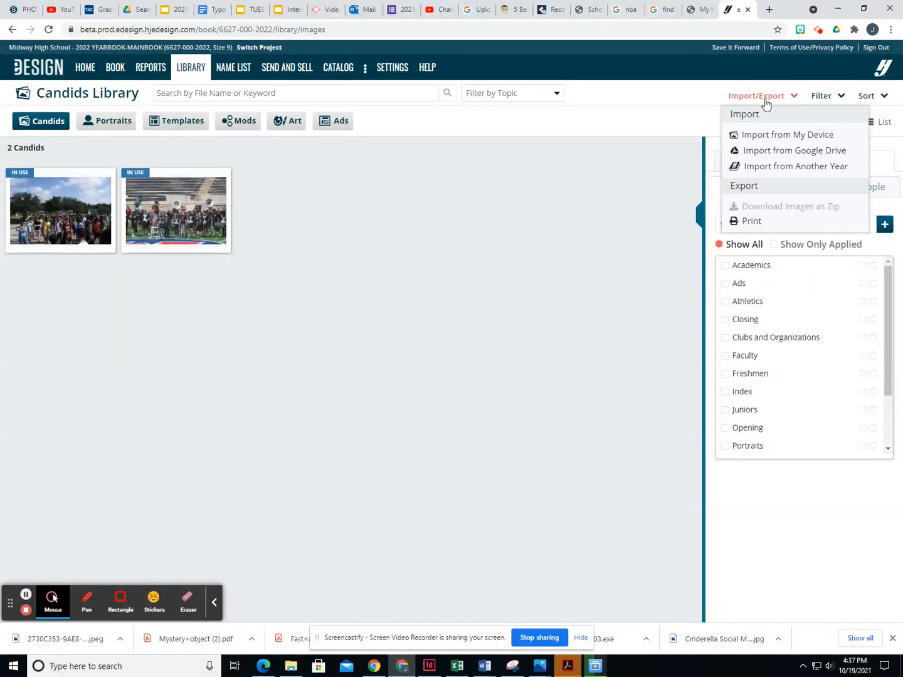
left_click(778, 133)
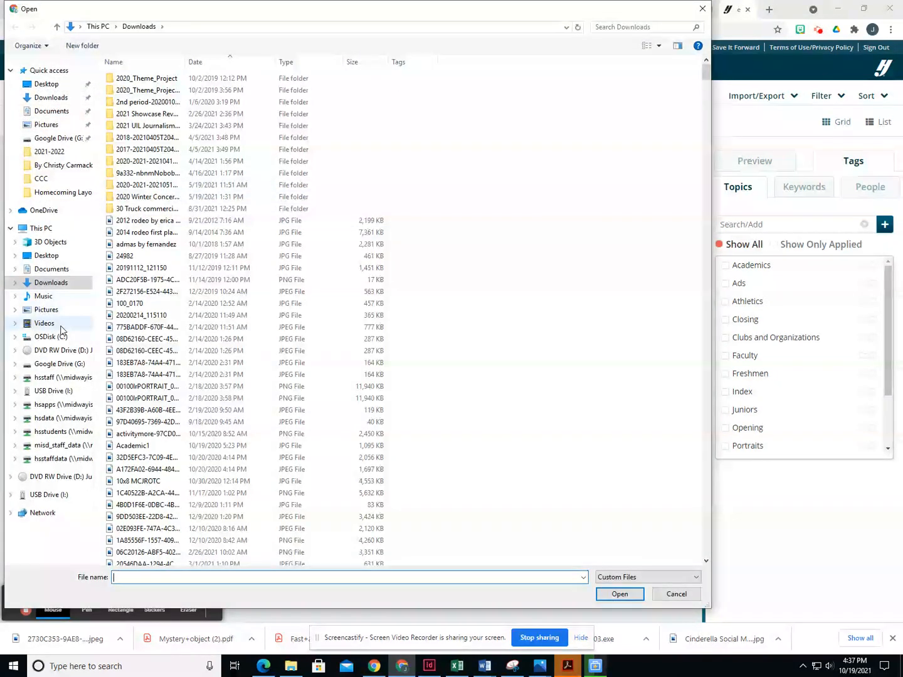
- Browse from This PC to hsapps (P:) > journalism > Yearbook > 2022
left_click(40, 229)
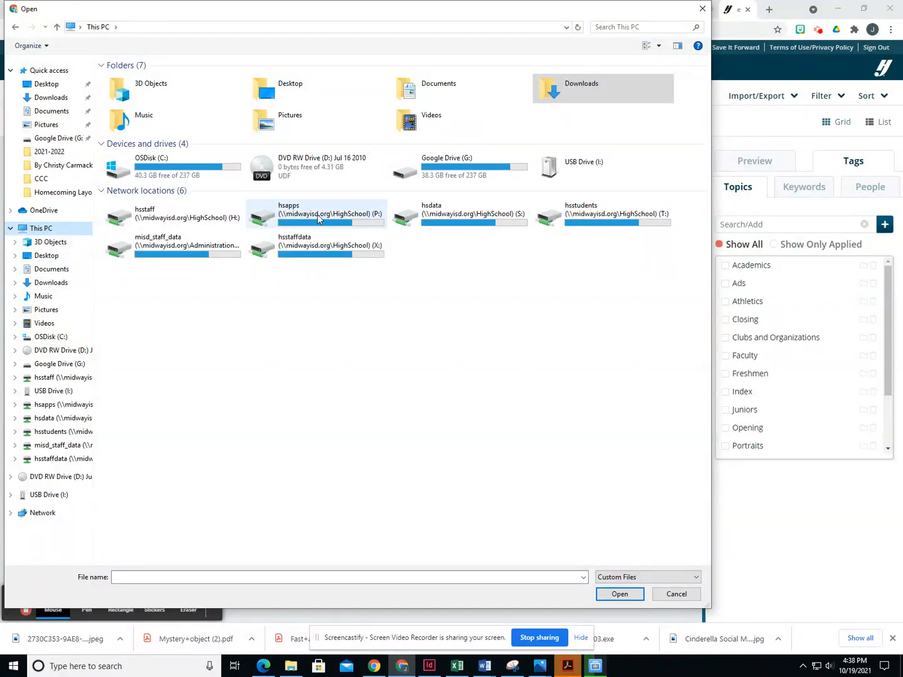
left_click(307, 219)
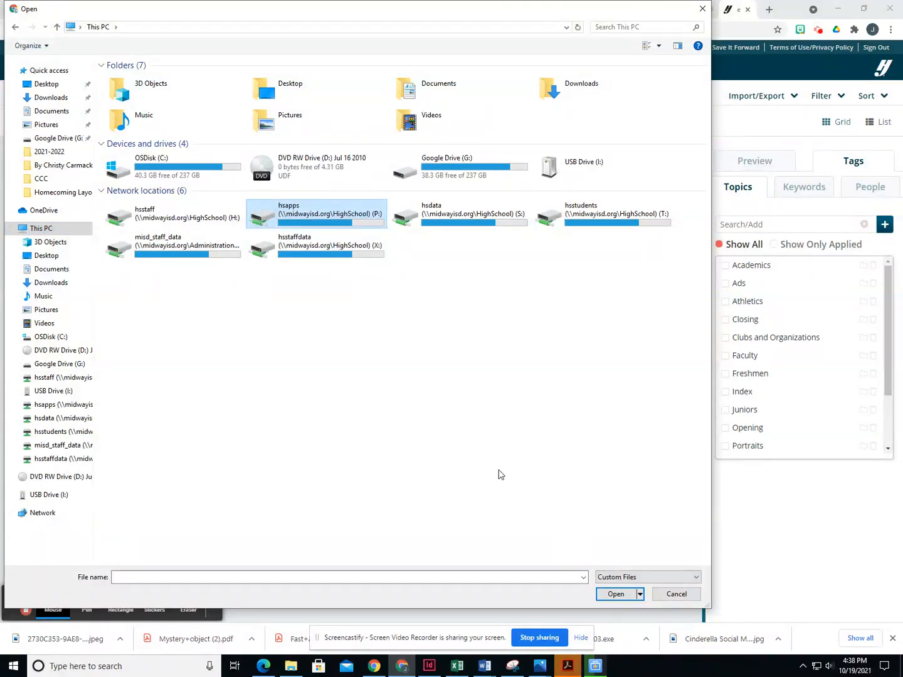
double_click(319, 218)
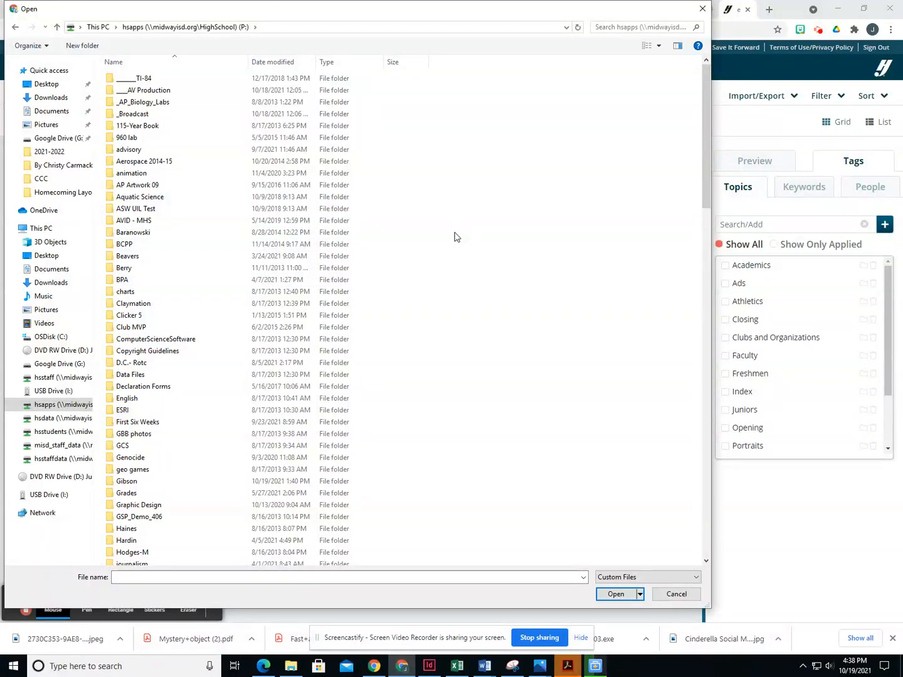
key("j")
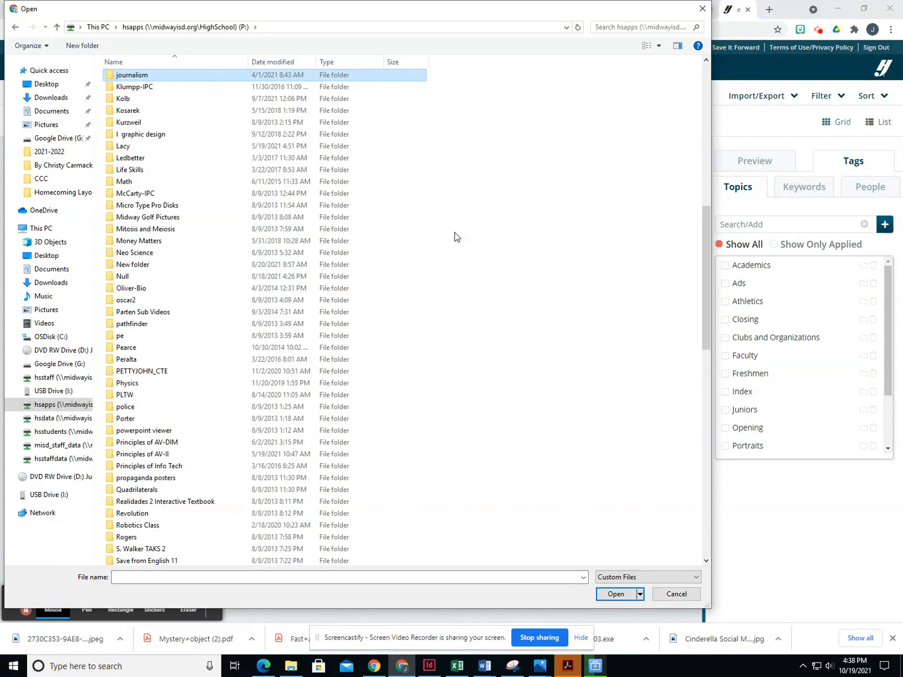
double_click(170, 82)
left_click(153, 197)
double_click(153, 198)
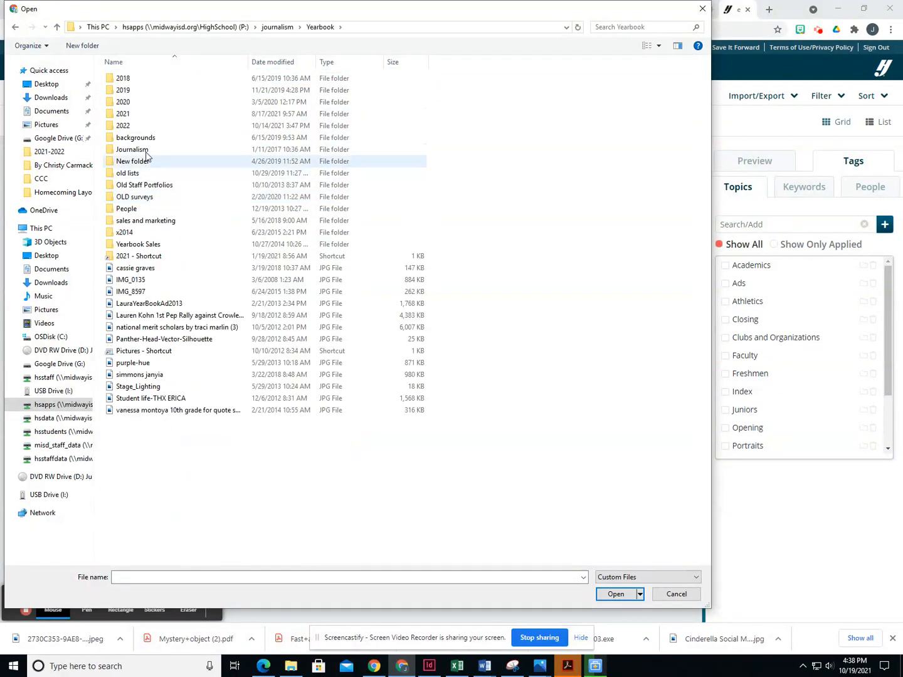
double_click(122, 126)
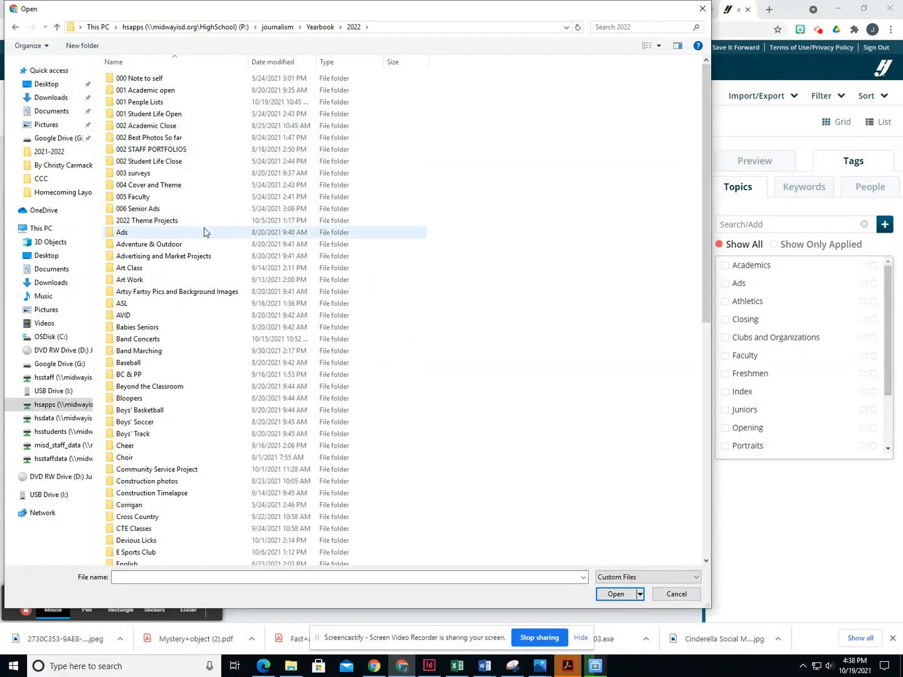
scroll(271, 438, "down", 4)
scroll(271, 438, "down", 4)
scroll(272, 438, "up", 6)
scroll(273, 437, "down", 6)
scroll(274, 434, "up", 1)
scroll(273, 434, "down", 5)
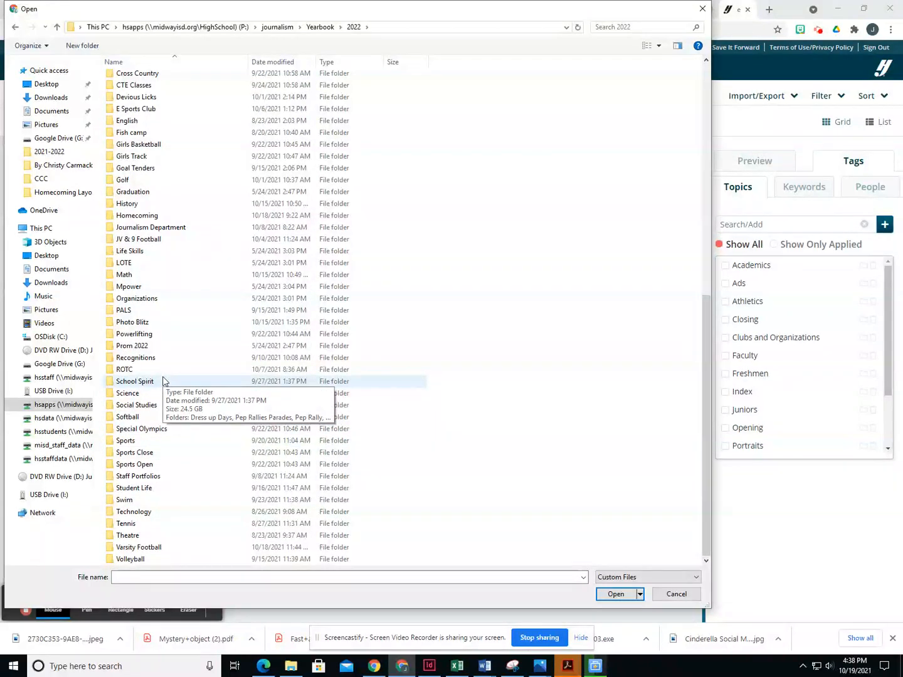
- Open School Spirit > school spirit in cafteria subfolder, show Large icons and upload IMG_0787
double_click(163, 378)
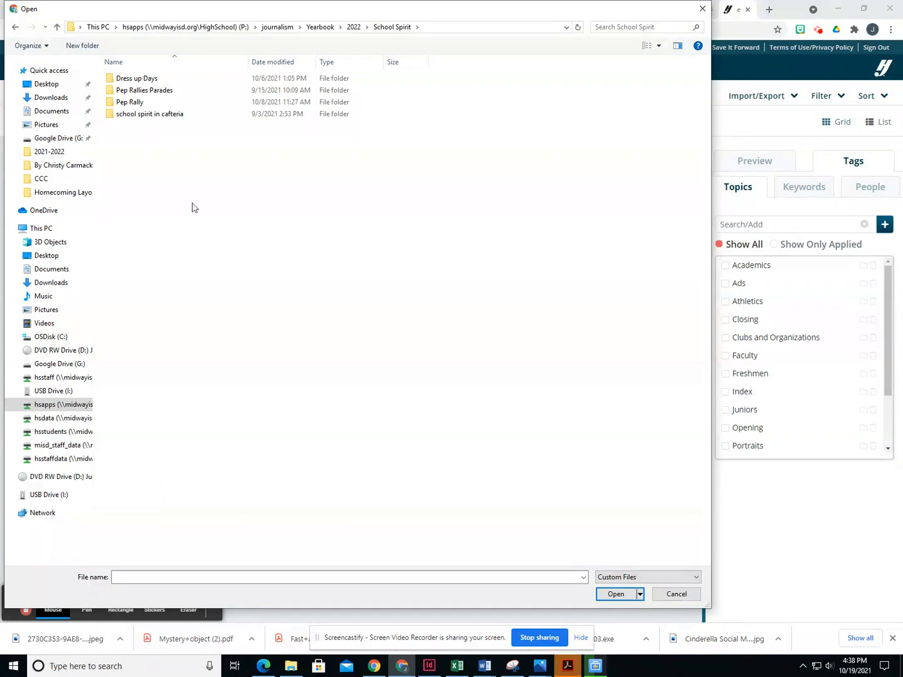
double_click(164, 116)
double_click(153, 78)
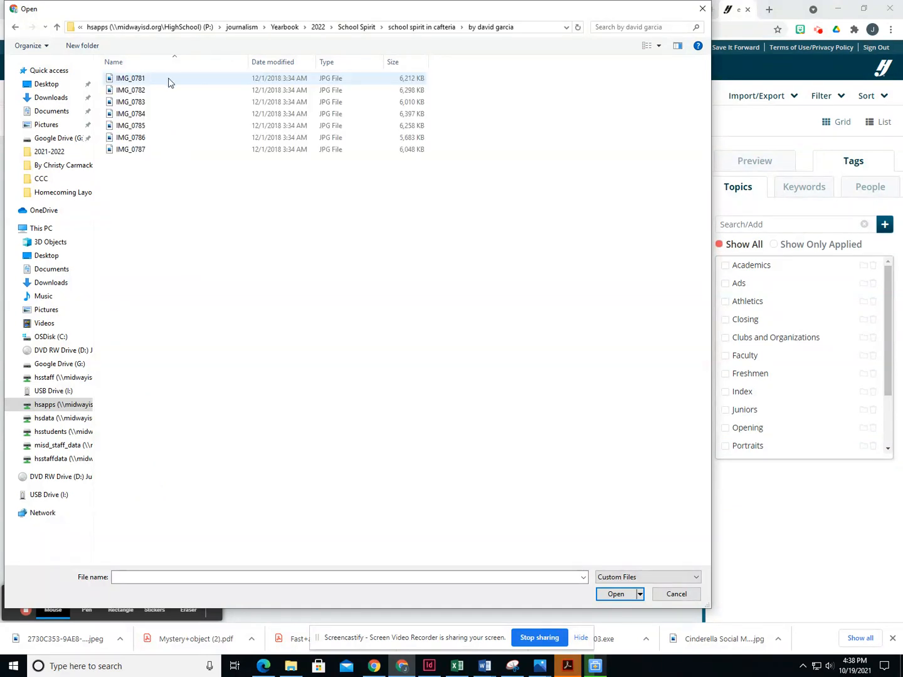
left_click(658, 46)
left_click(696, 33)
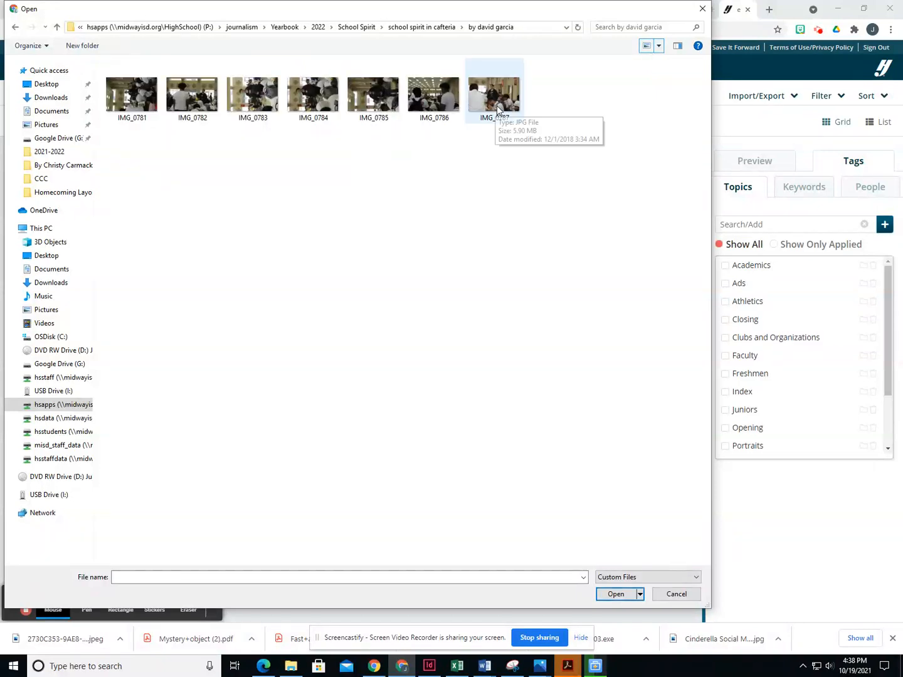
double_click(495, 101)
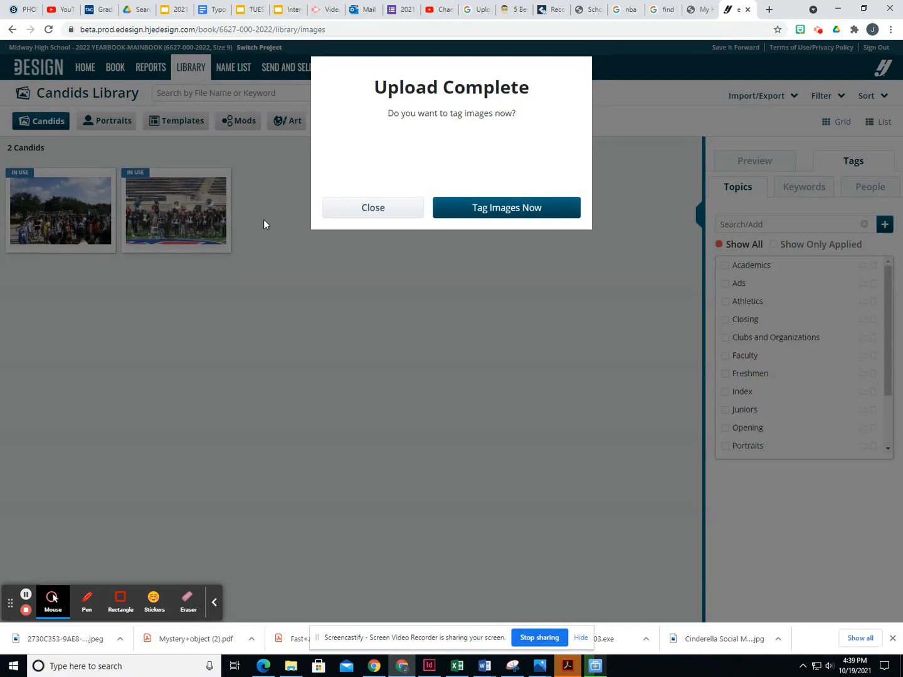
- Tag the uploaded IMG_0787 cafeteria candid with the 'practice' topic
left_click(494, 214)
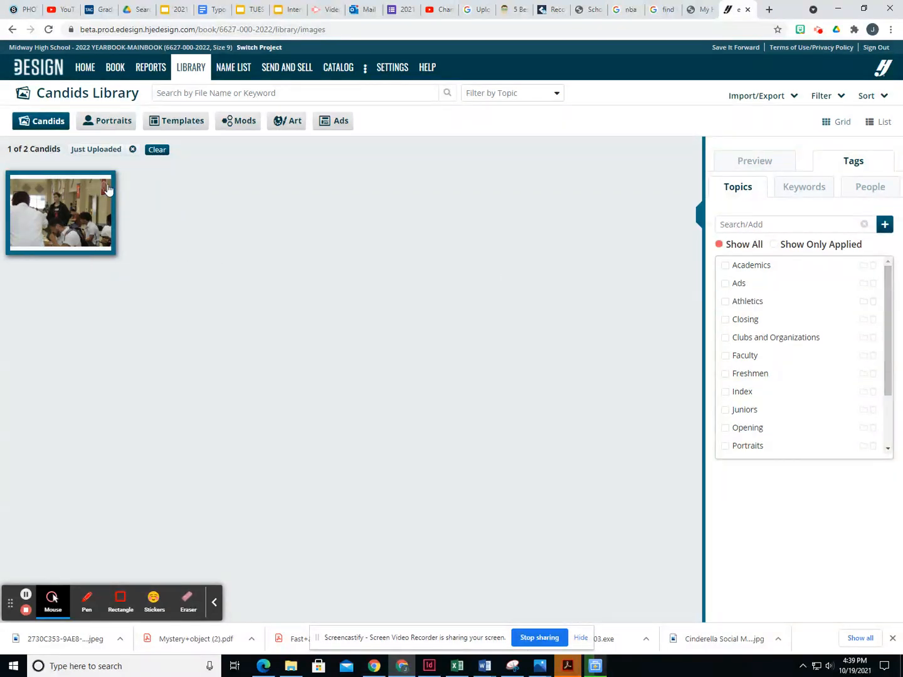
left_click_drag(888, 343, 895, 444)
left_click(724, 390)
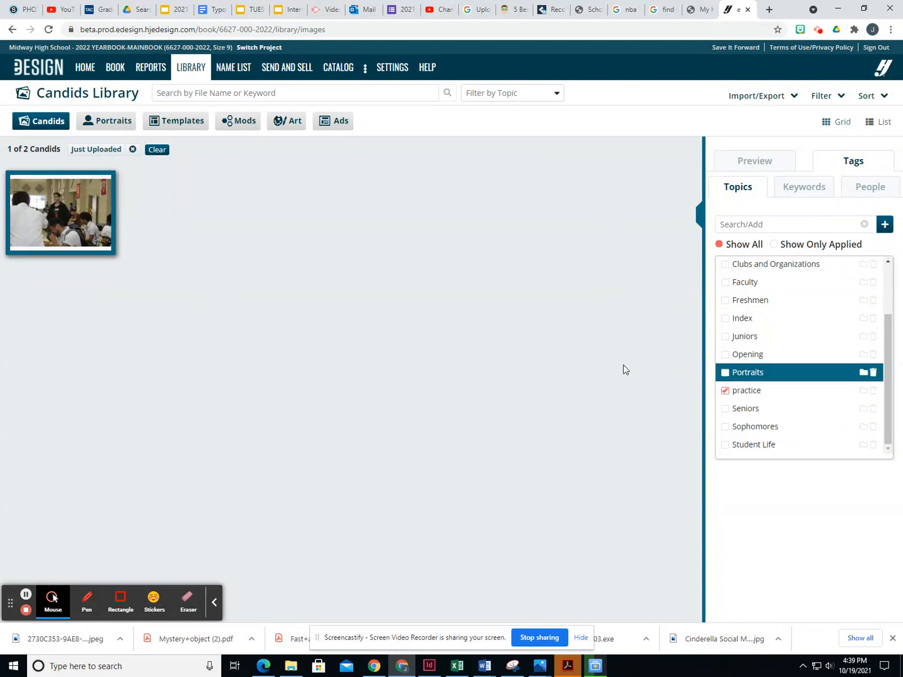
left_click(116, 68)
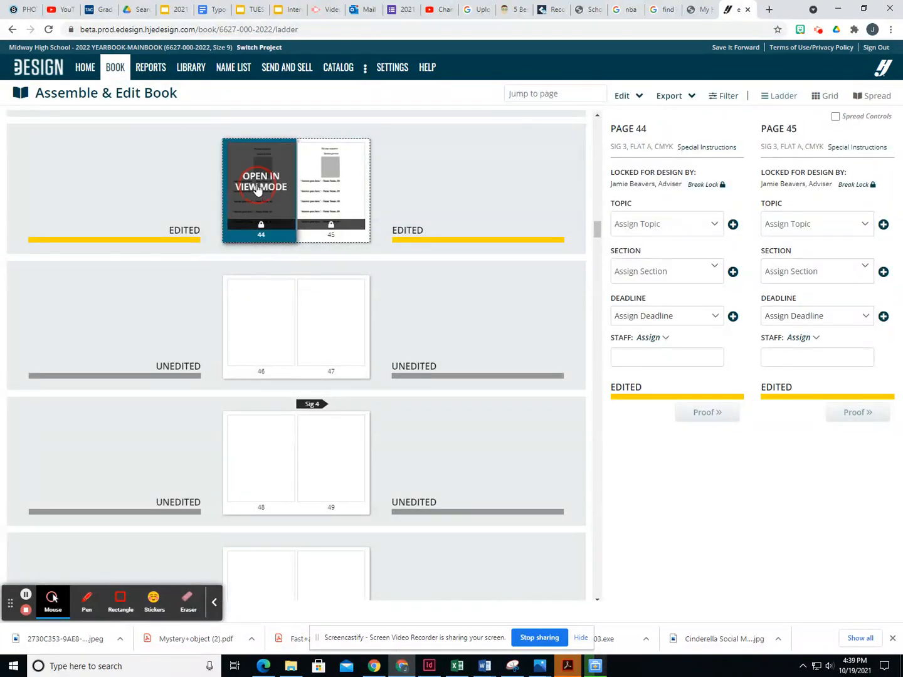
- View page 44 read-only, toggle the Pages sidebar, and return to the page ladder
left_click(257, 190)
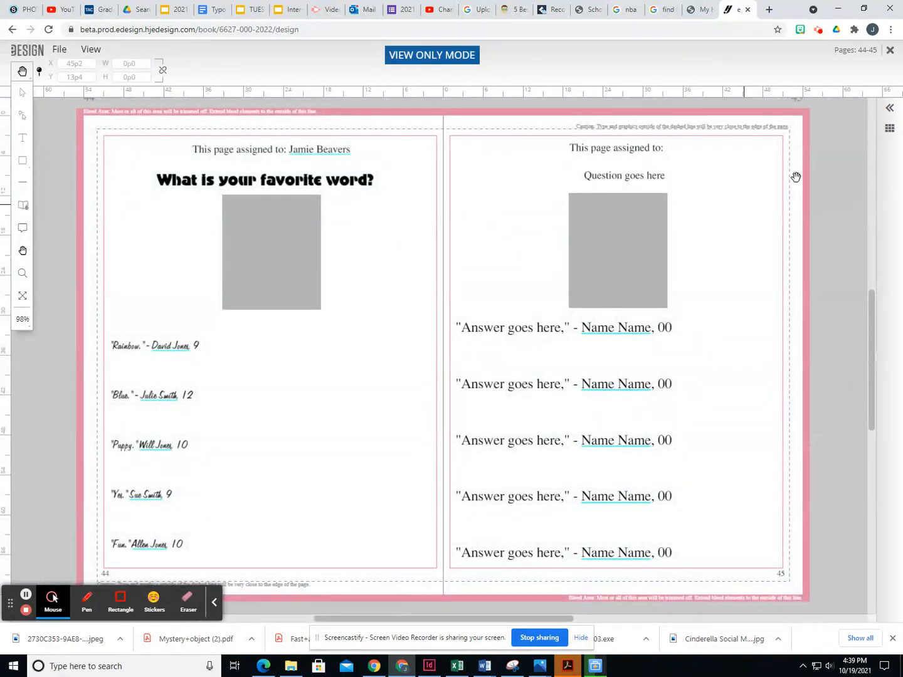
left_click(890, 110)
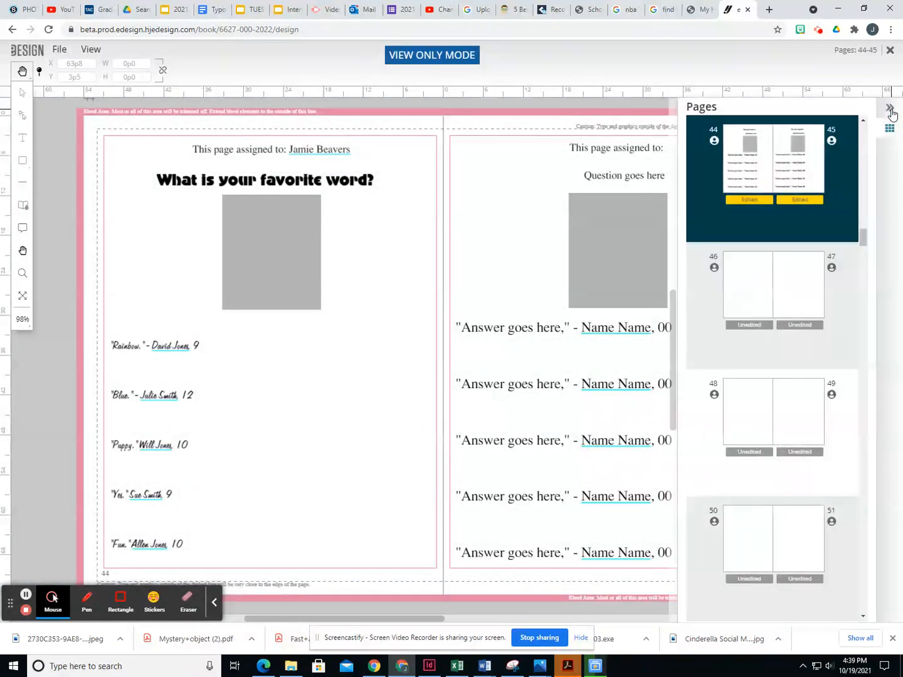
left_click(890, 111)
left_click(890, 129)
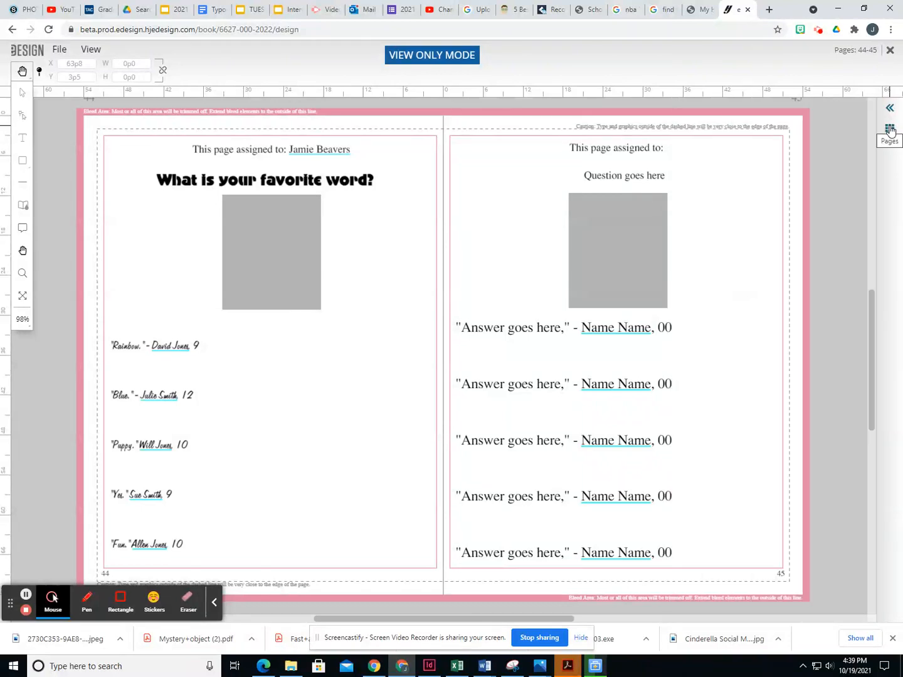
left_click(889, 110)
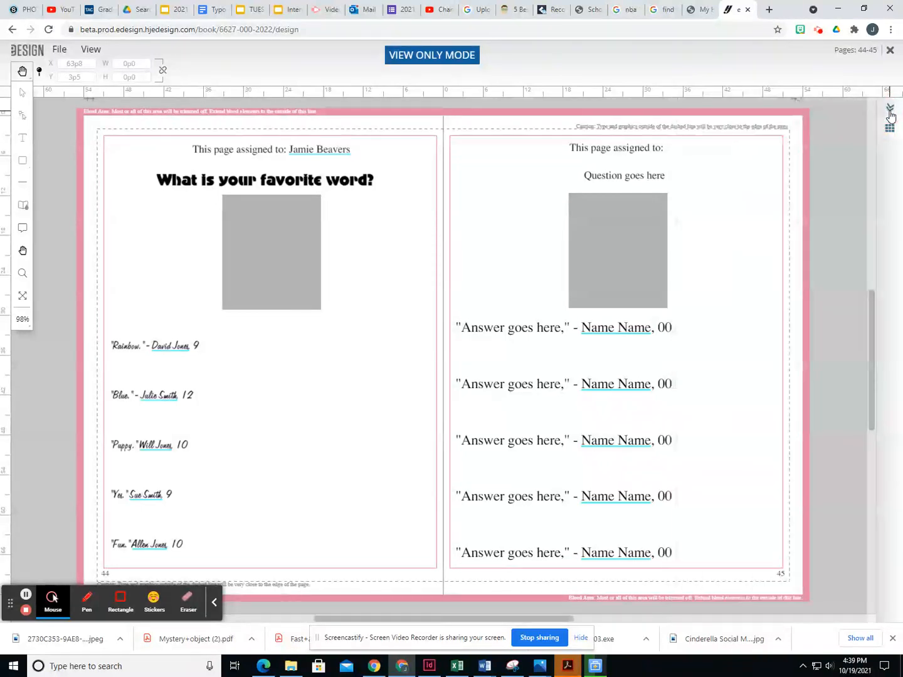
left_click(888, 51)
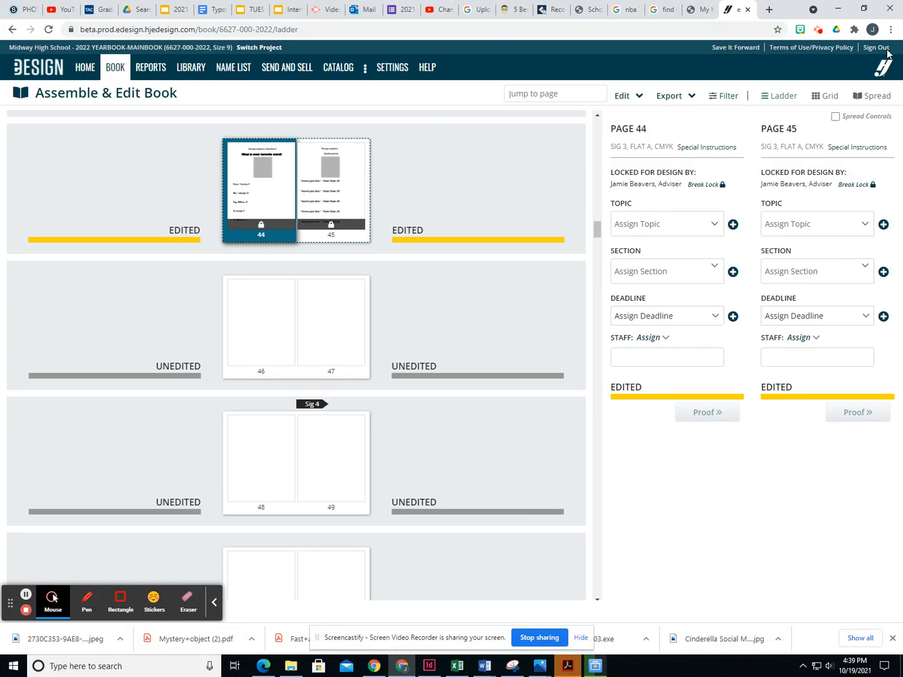
- Reload the book's page ladder and scroll through it
scroll(479, 310, "up", 2)
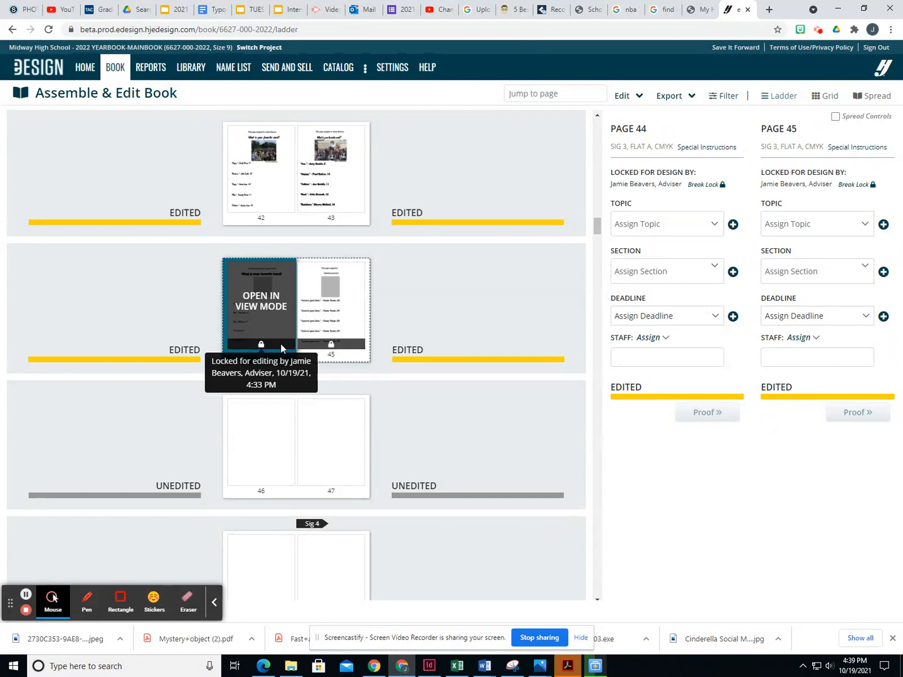
left_click(49, 31)
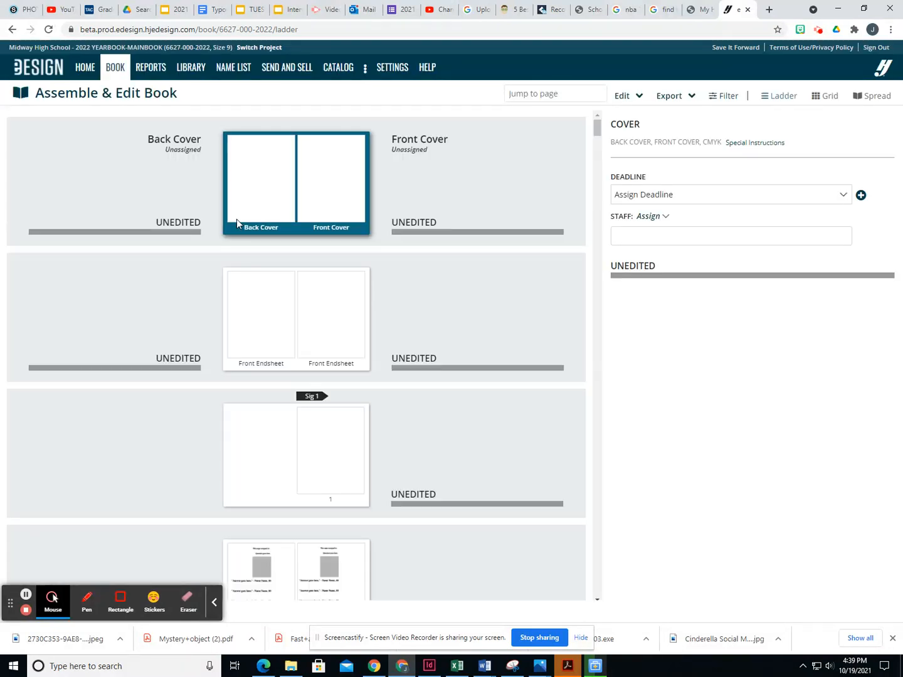
left_click_drag(597, 131, 597, 228)
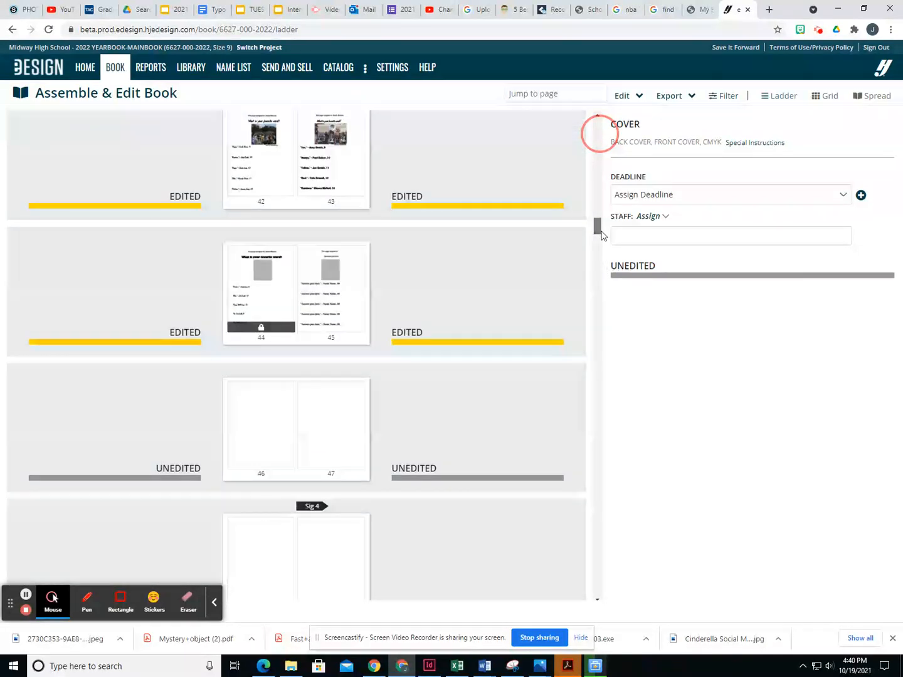
- Close the My HJ Yearbook tab, reload the ladder, and return to the sign-in page
mouse_move(274, 296)
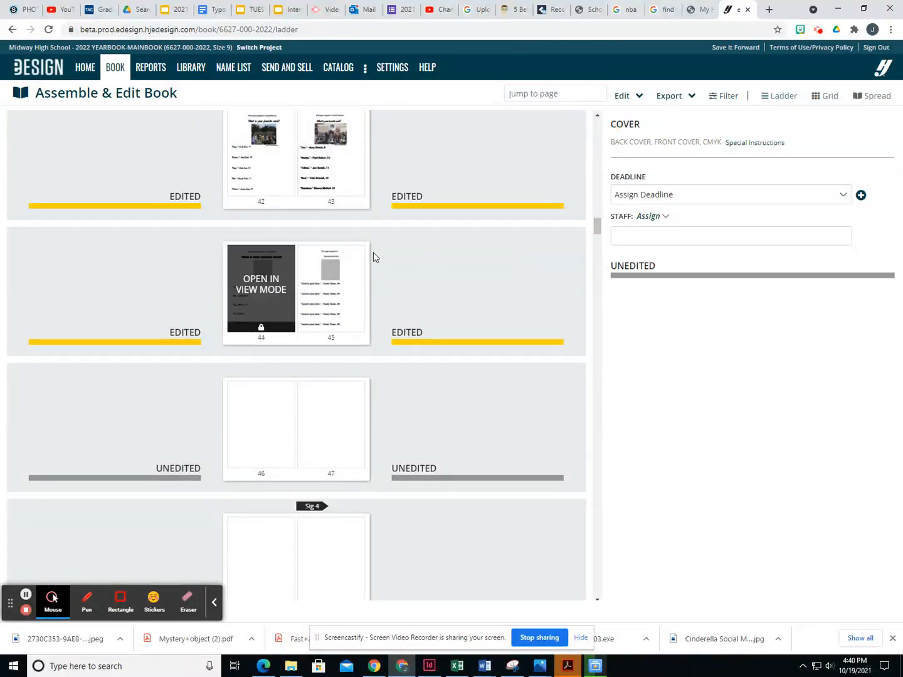
left_click(701, 15)
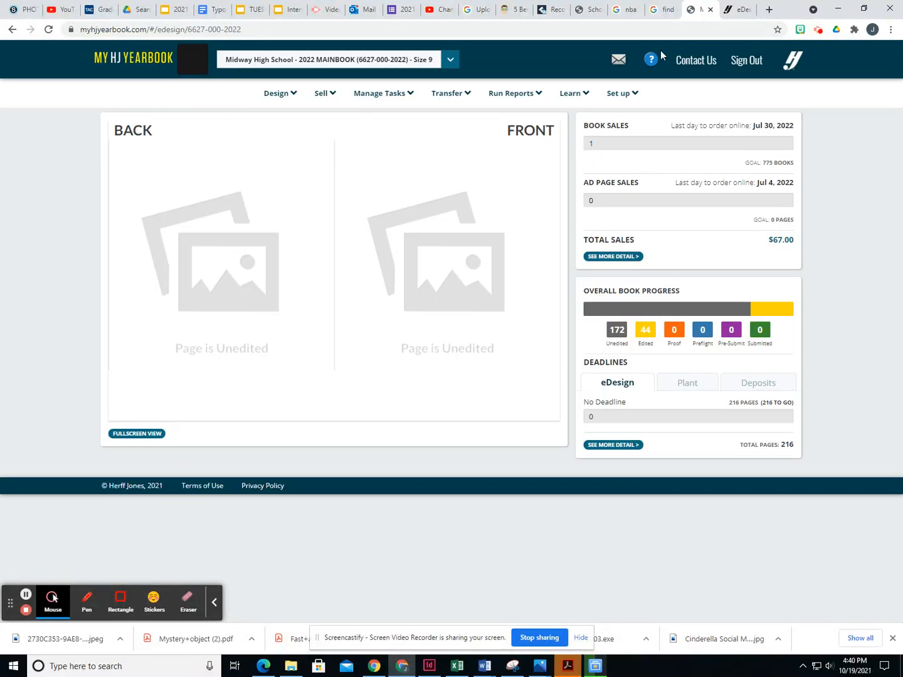
left_click(710, 8)
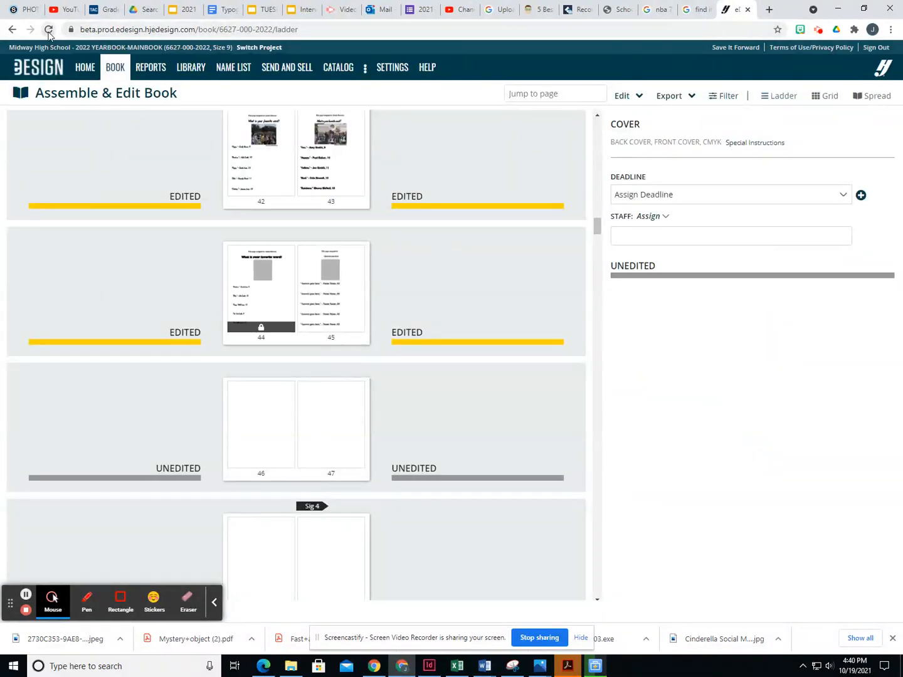
left_click(49, 32)
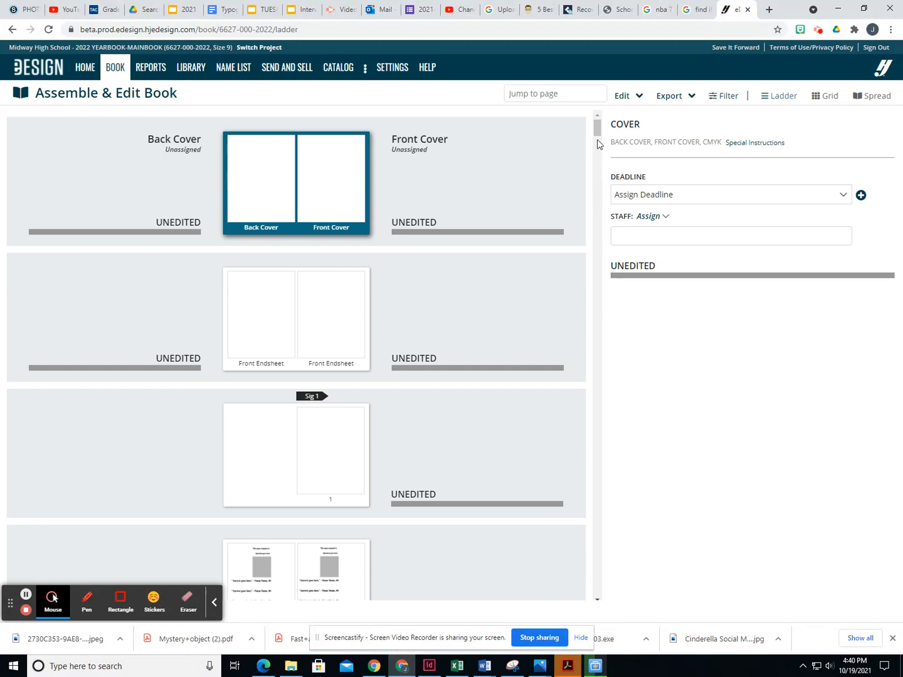
left_click_drag(597, 133, 608, 237)
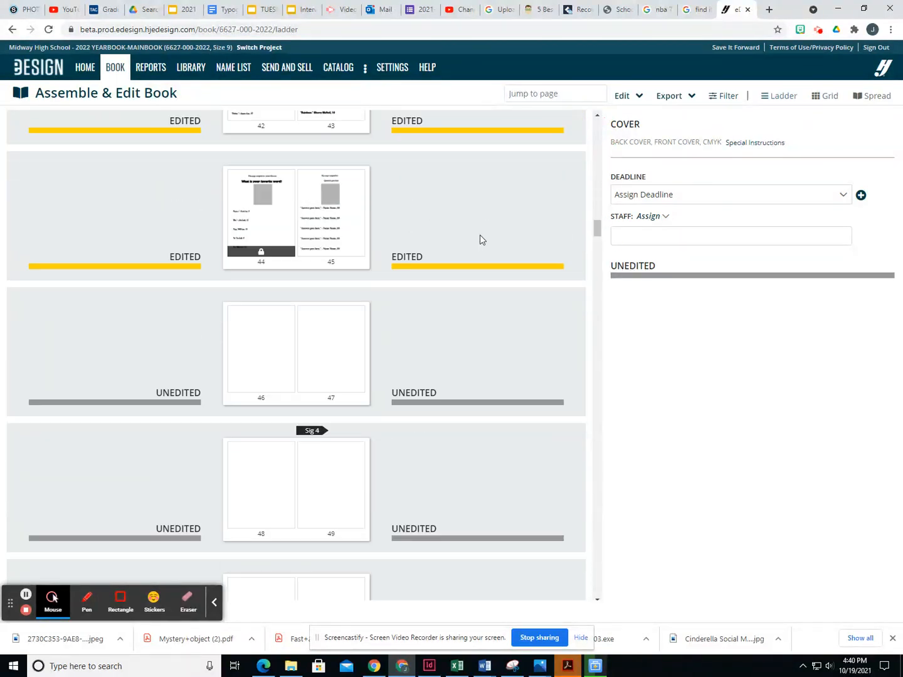
left_click(880, 62)
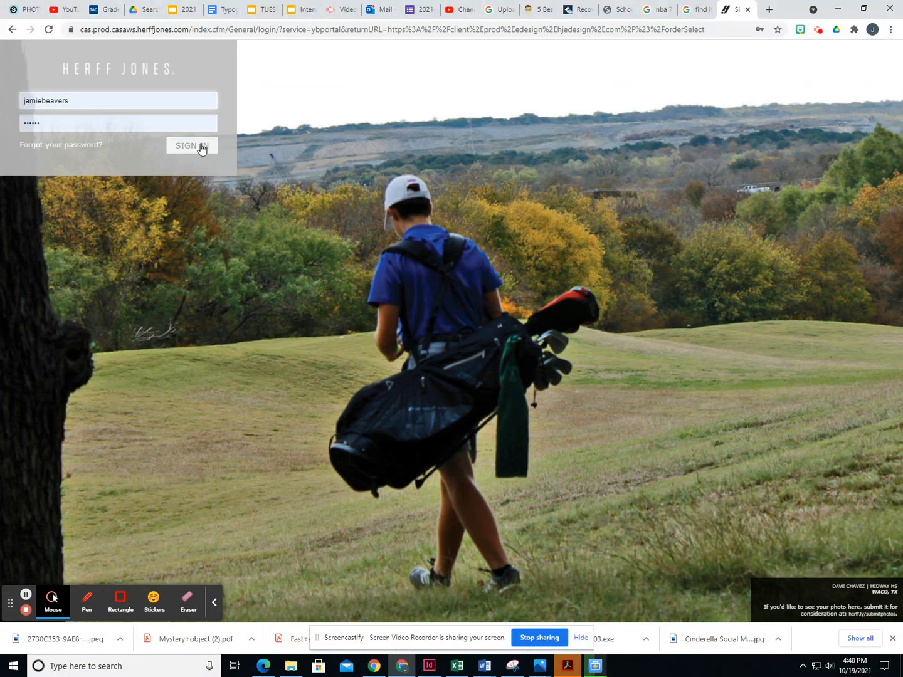
- Sign in and choose the 2022 YEARBOOK-MAINBOOK project
left_click(200, 147)
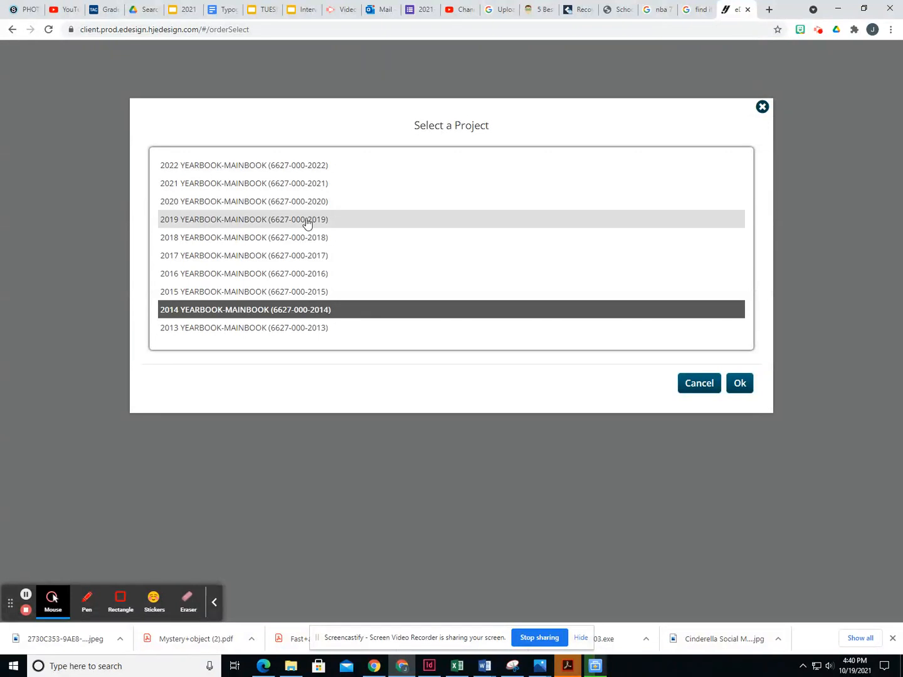
left_click(338, 166)
left_click(739, 383)
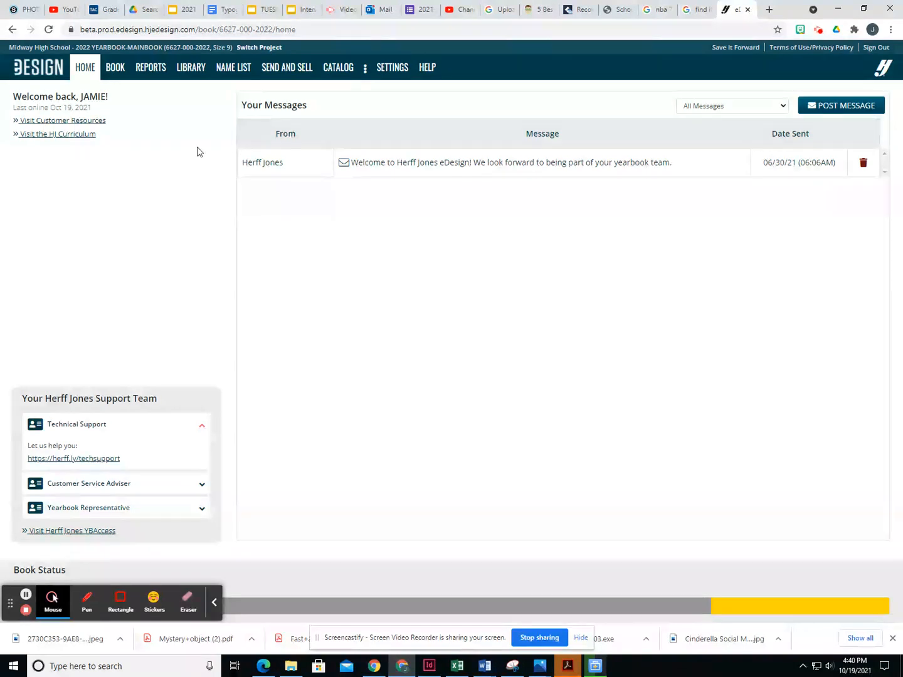
- Find the page 44–45 spread in the book ladder and open it for editing
left_click(115, 67)
scroll(446, 314, "down", 3)
left_click_drag(598, 138, 600, 228)
double_click(256, 475)
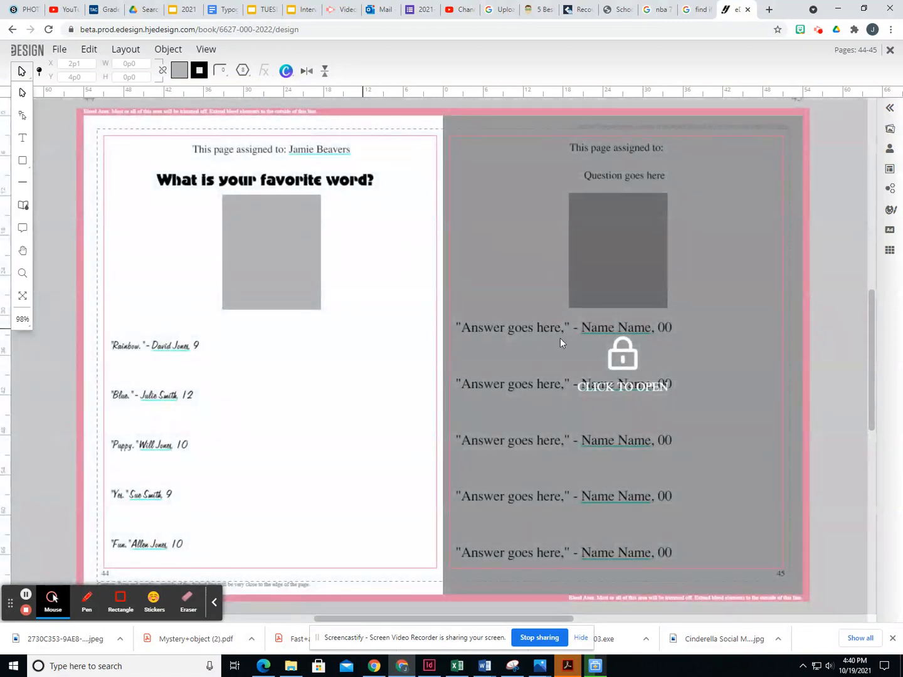
- Unlock page 45, show the Candids panel, and check the cafeteria candid's details
left_click(612, 385)
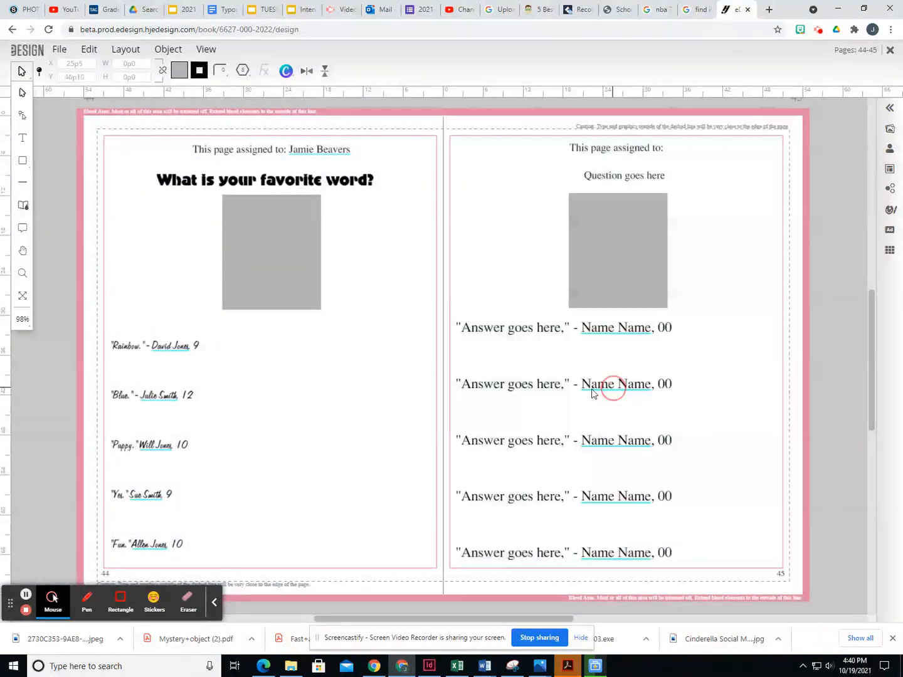
scroll(367, 353, "down", 1)
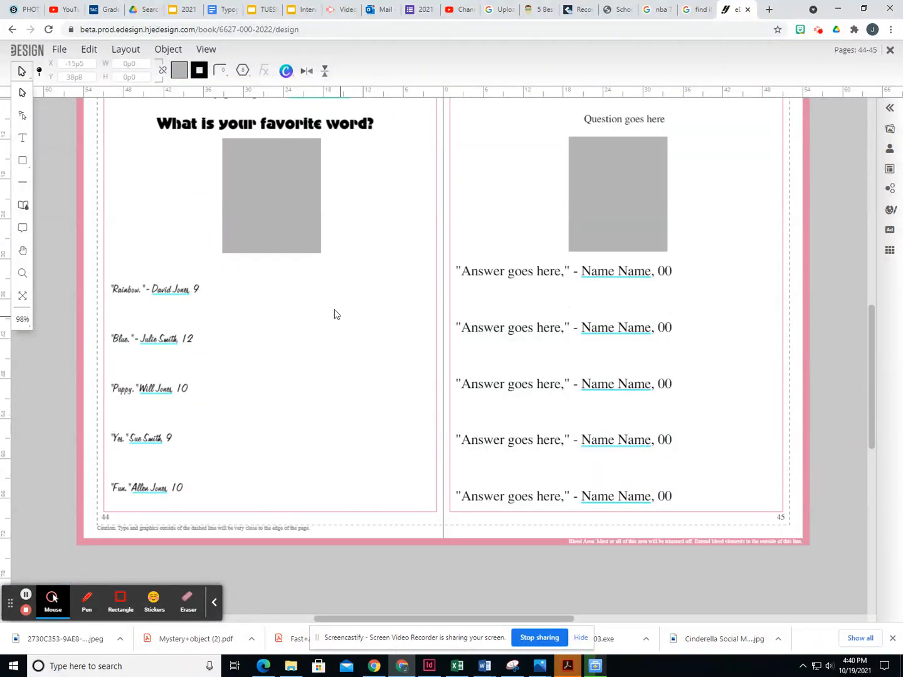
left_click(890, 131)
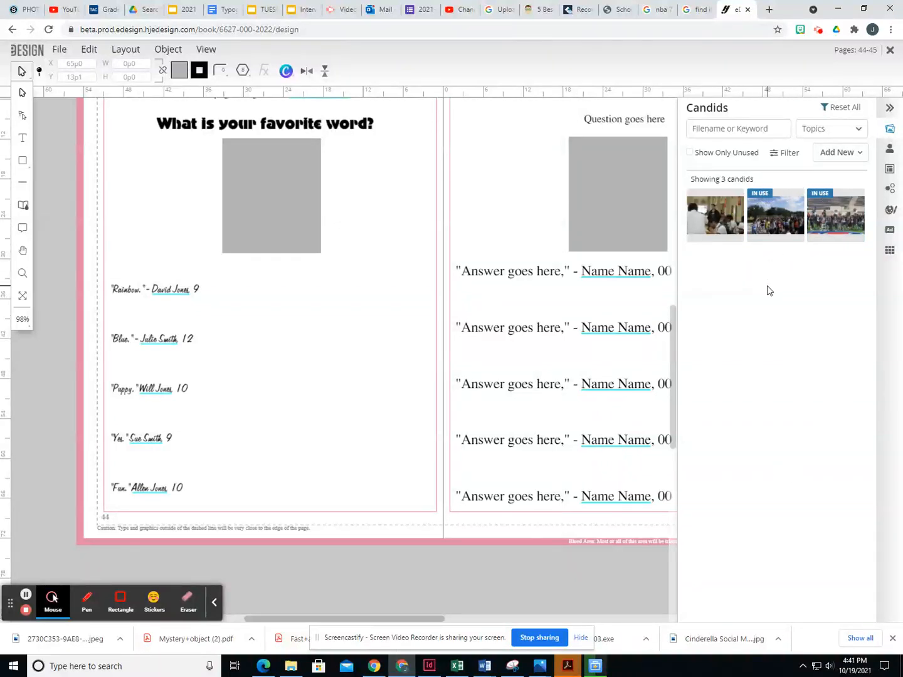
left_click(717, 236)
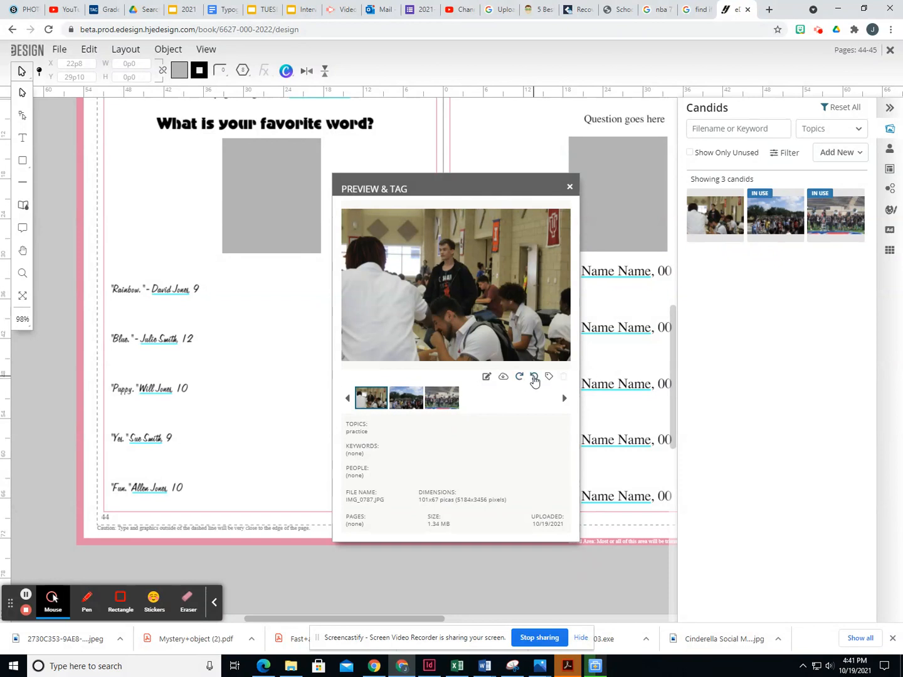
left_click(569, 186)
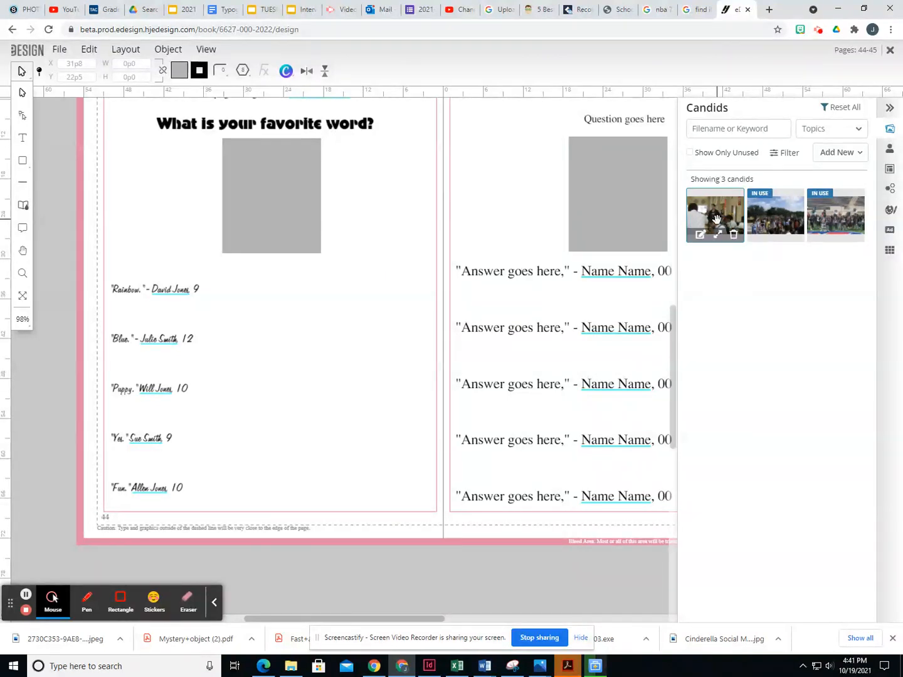
- Drop the cafeteria candid into the page 44 photo frame and adjust its crop
left_click(716, 209)
left_click_drag(714, 213, 250, 170)
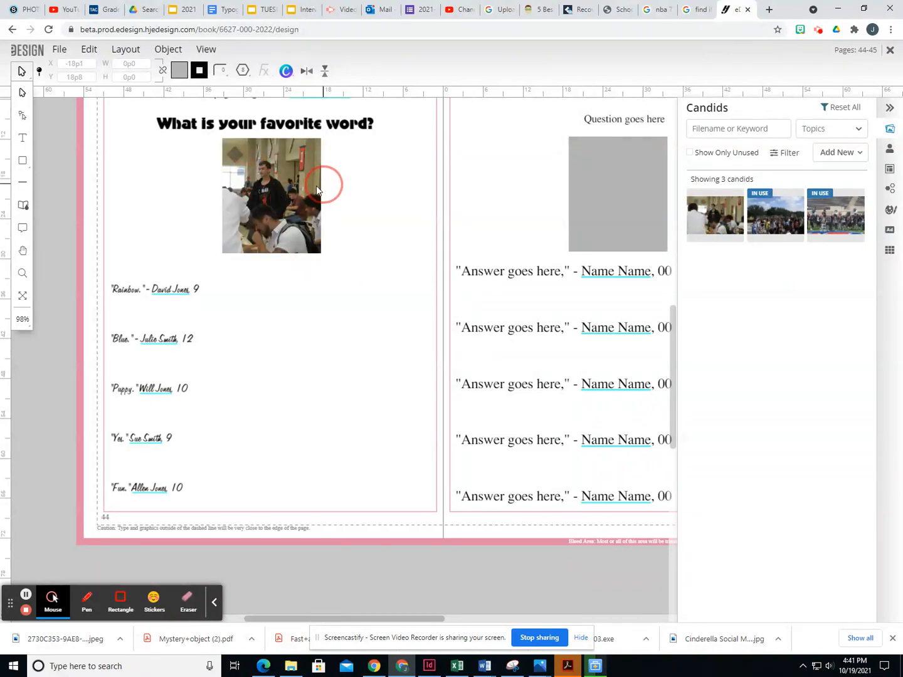
left_click(292, 230)
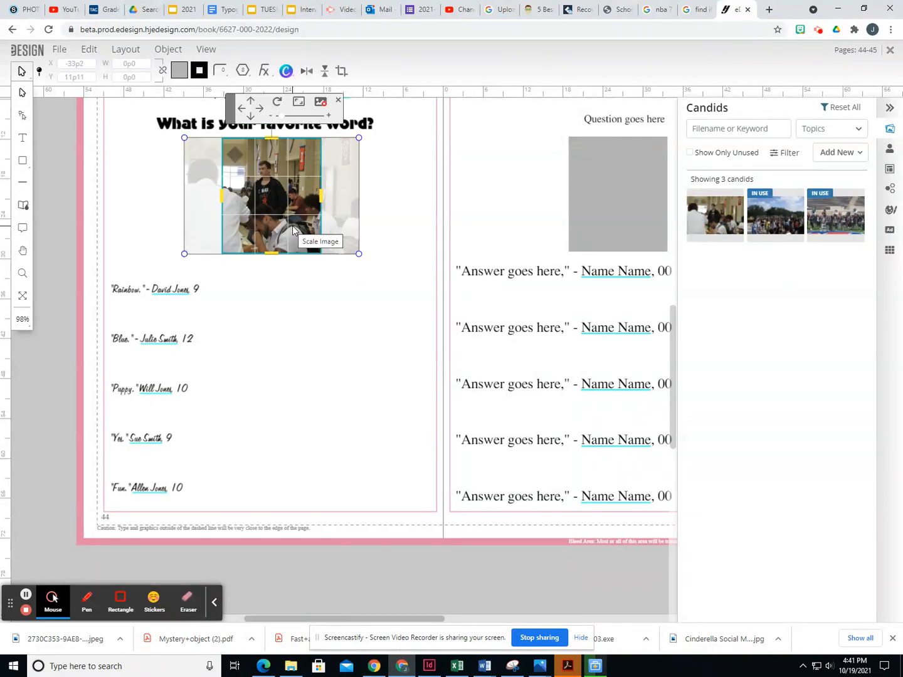
left_click_drag(322, 196, 359, 199)
mouse_move(224, 198)
left_mouse_down()
mouse_move(207, 197)
mouse_move(239, 202)
left_mouse_up()
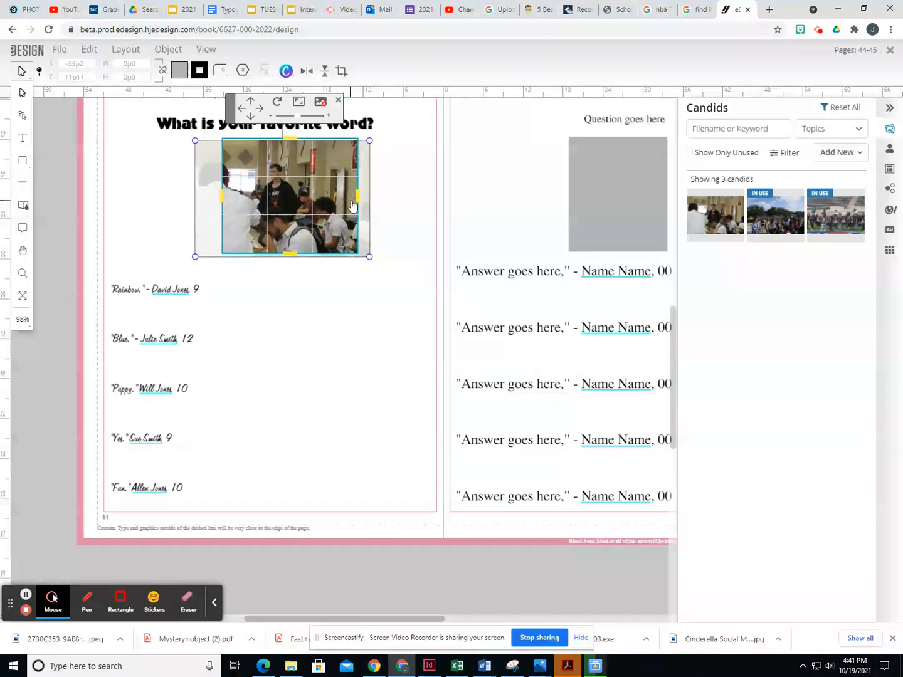
left_click_drag(359, 196, 300, 193)
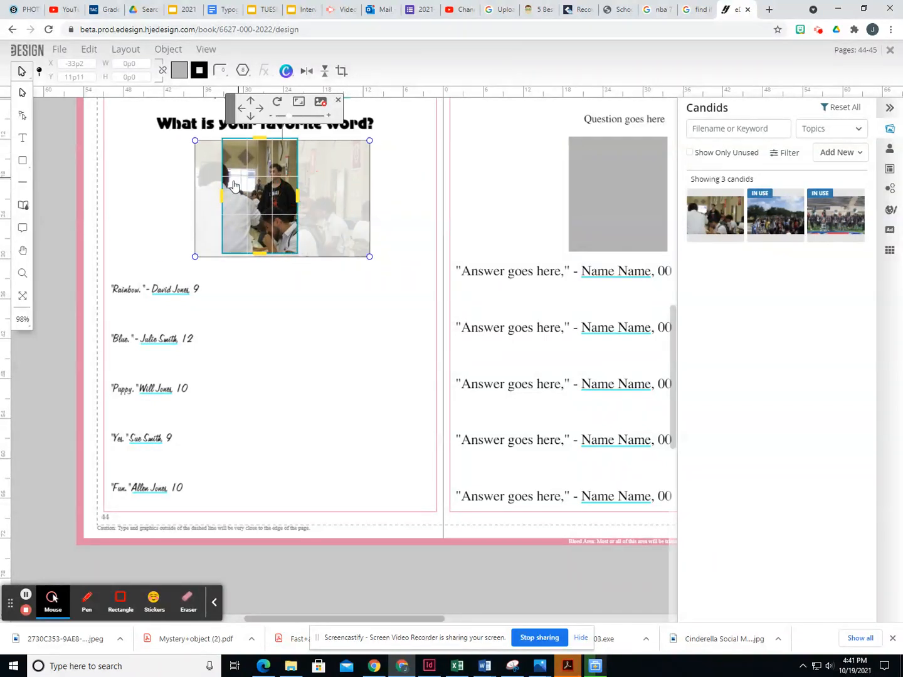
left_click_drag(222, 192, 201, 199)
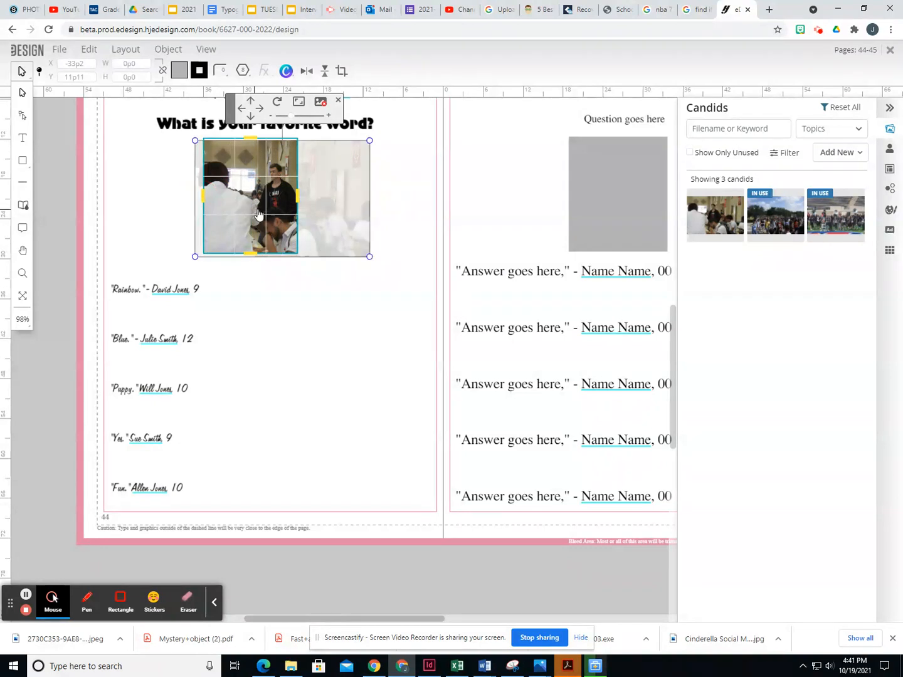
left_click_drag(298, 199, 364, 197)
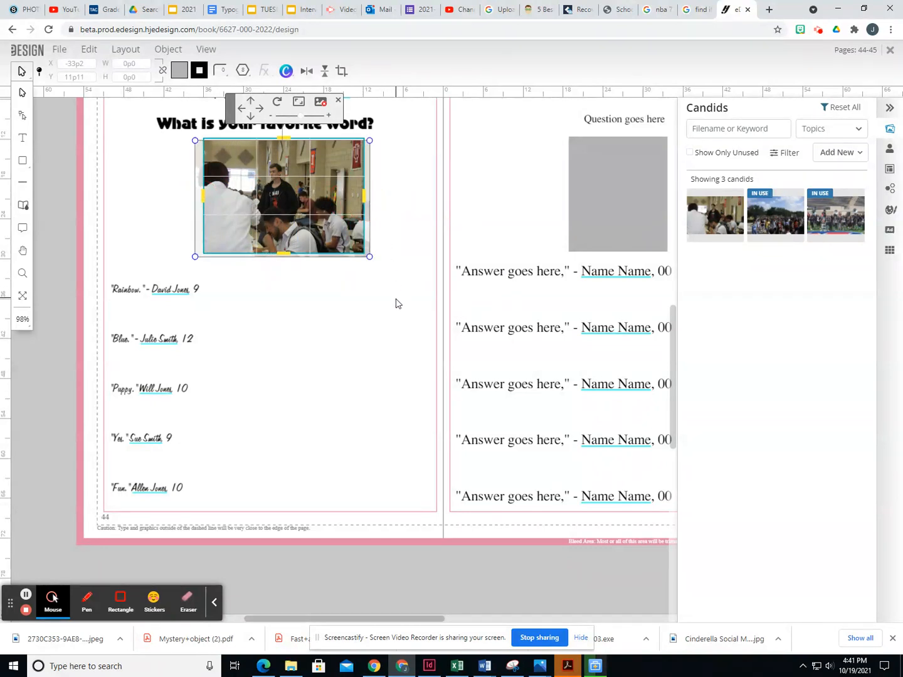
mouse_move(289, 194)
left_mouse_down()
mouse_move(280, 202)
mouse_move(297, 191)
mouse_move(287, 188)
mouse_move(283, 200)
mouse_move(293, 208)
left_mouse_up()
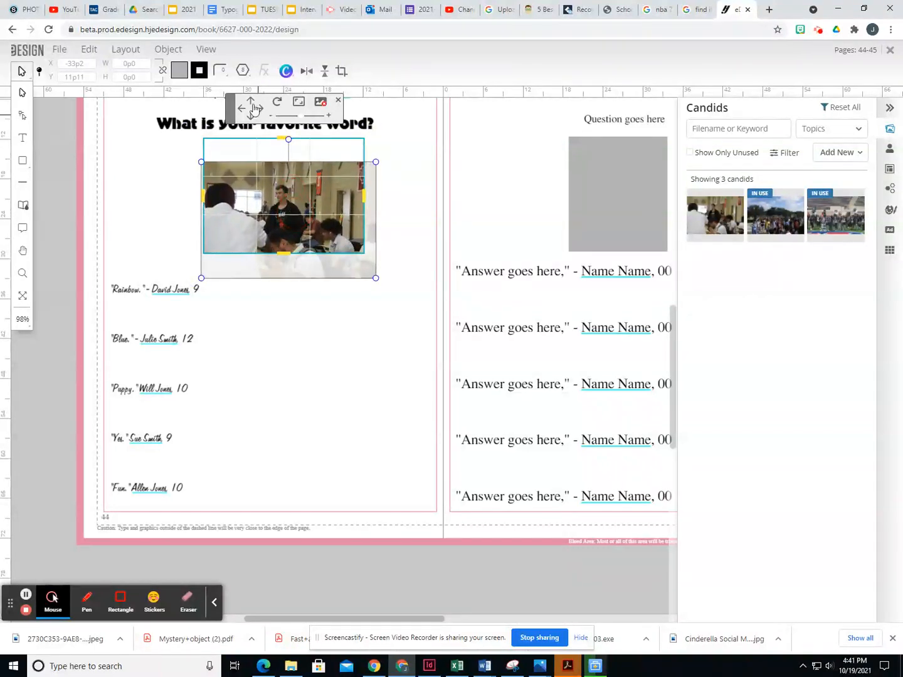
- Move the photo up inside the frame and fit it to fill the frame
left_click(250, 101)
left_click(250, 102)
left_click(251, 101)
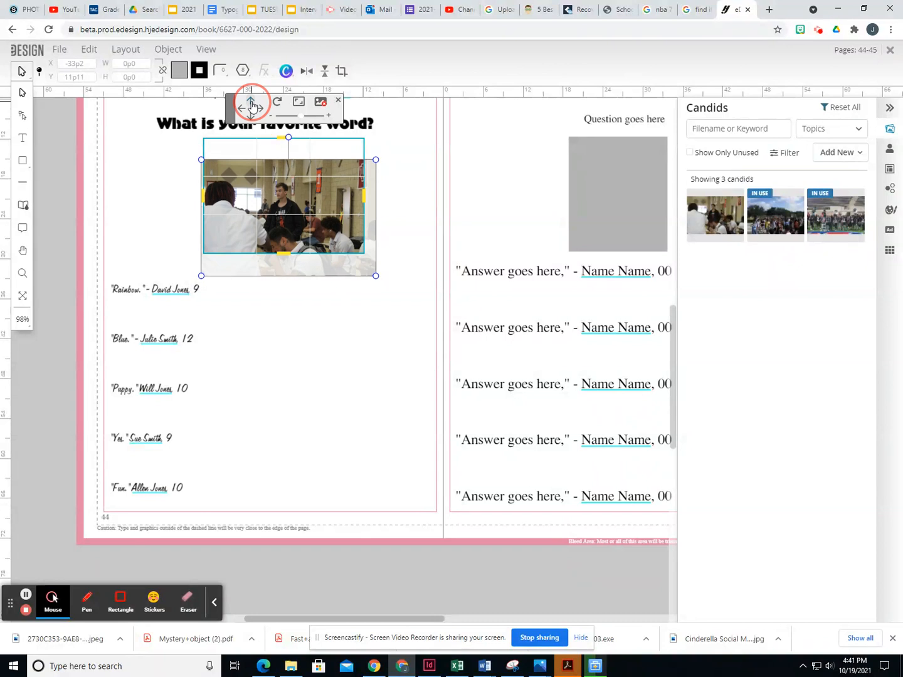
left_click_drag(268, 241, 263, 208)
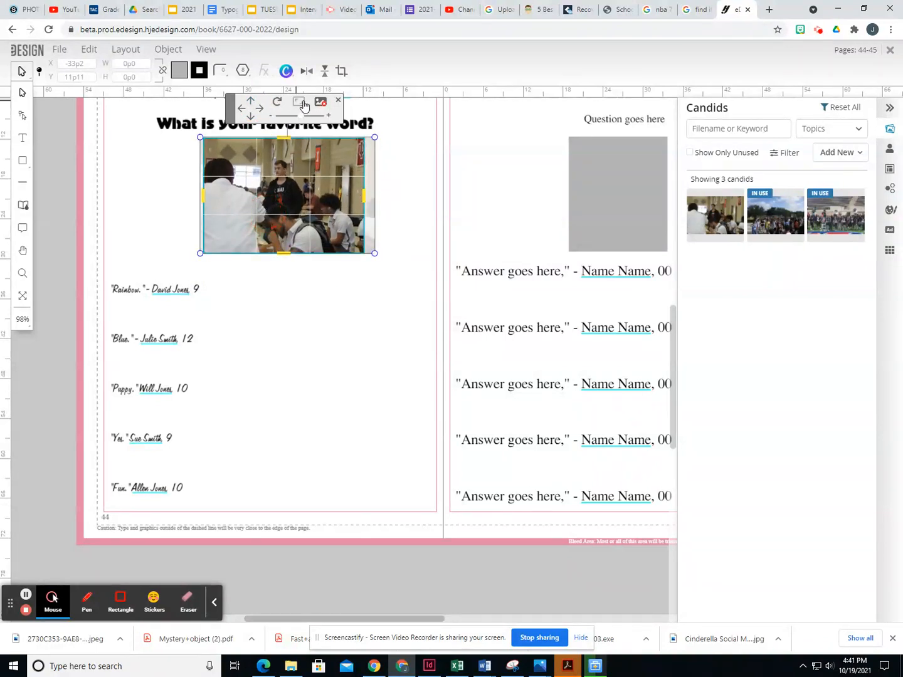
left_click_drag(374, 136, 347, 155)
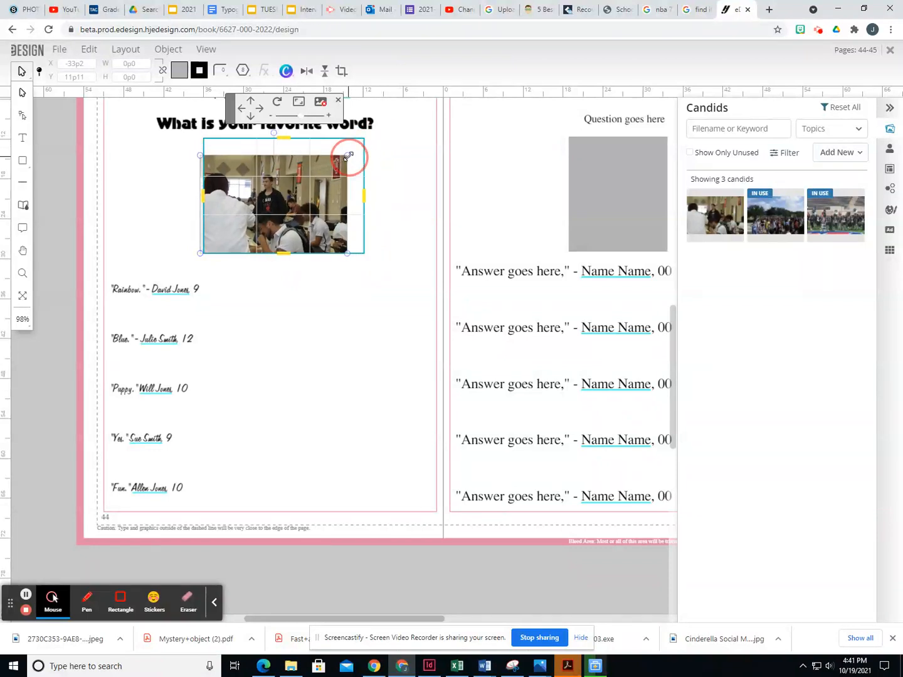
left_click(298, 106)
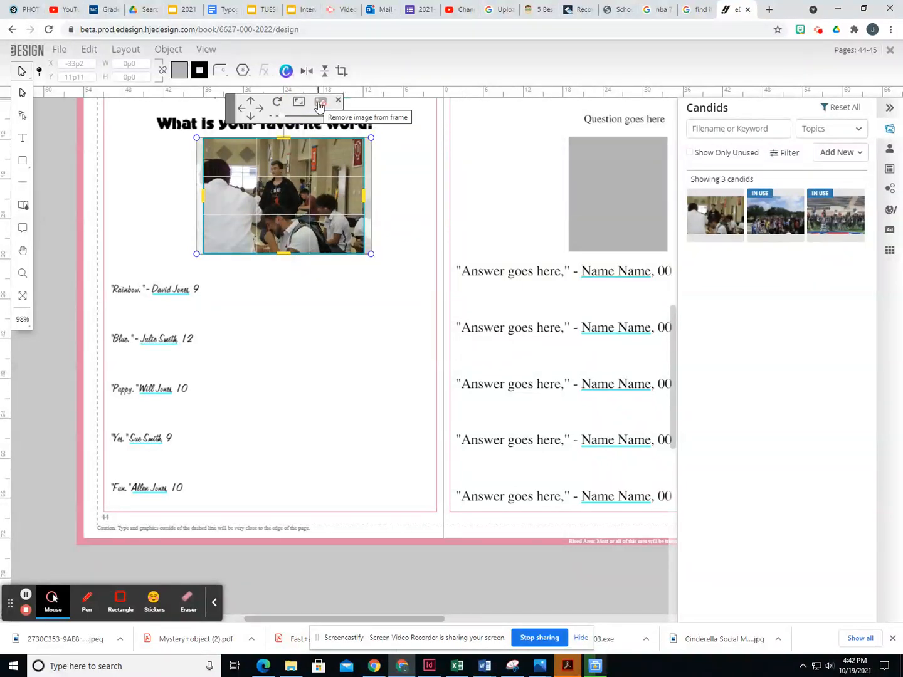
- Remove the cafeteria candid from the frame and place it back in fresh
left_click(369, 341)
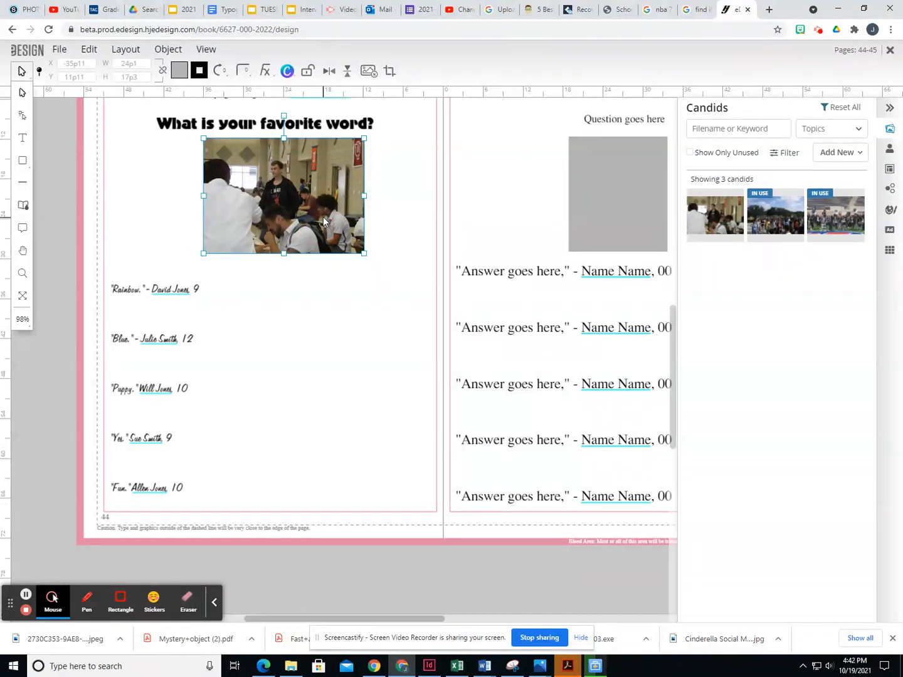
double_click(322, 214)
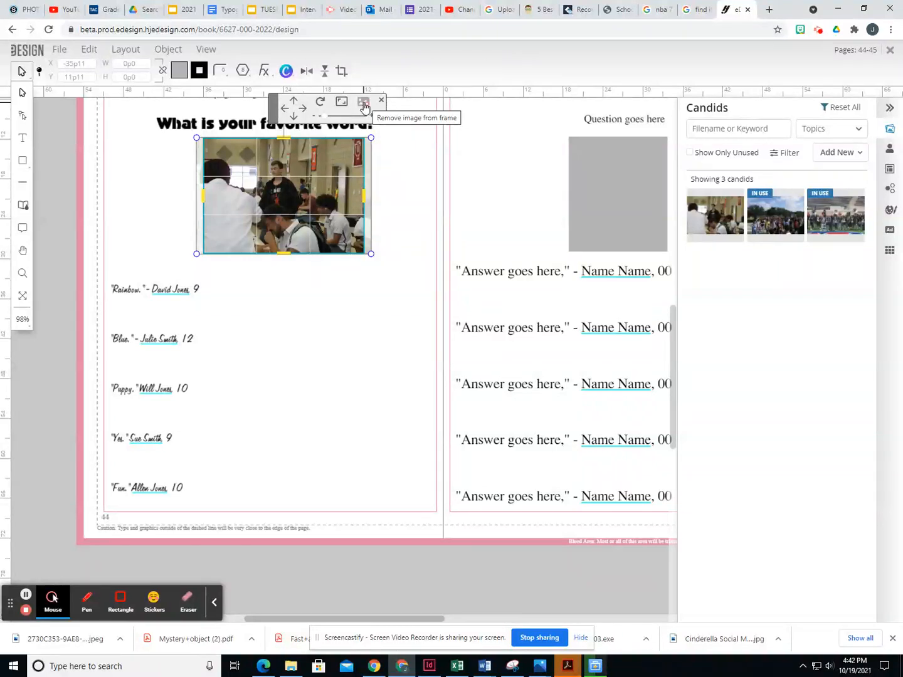
left_click(364, 105)
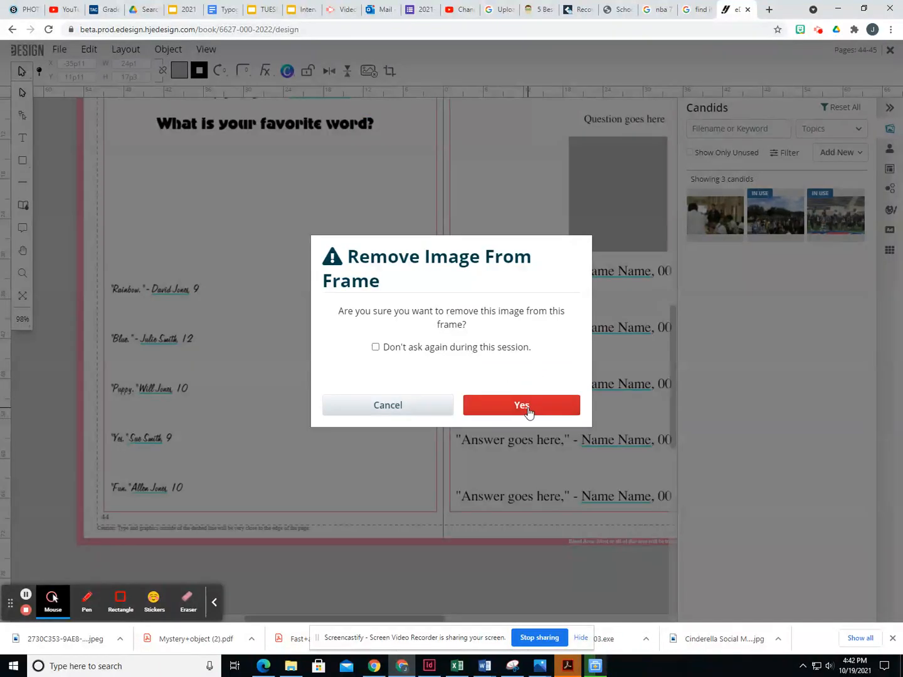
left_click(528, 409)
left_click_drag(718, 213, 321, 204)
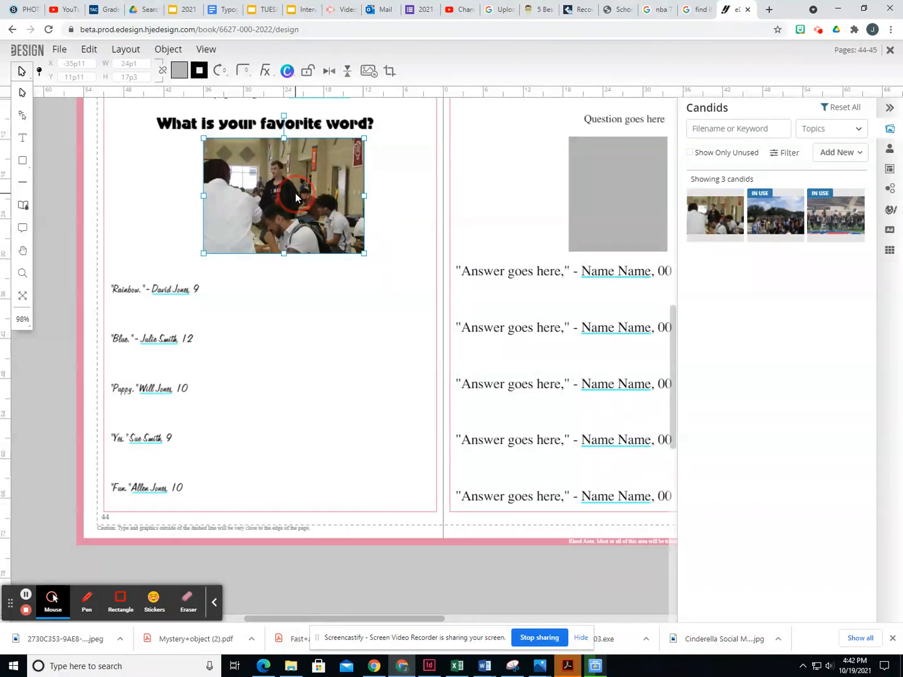
- Check the re-placed photo's crop and review the cafeteria candid's details
double_click(318, 165)
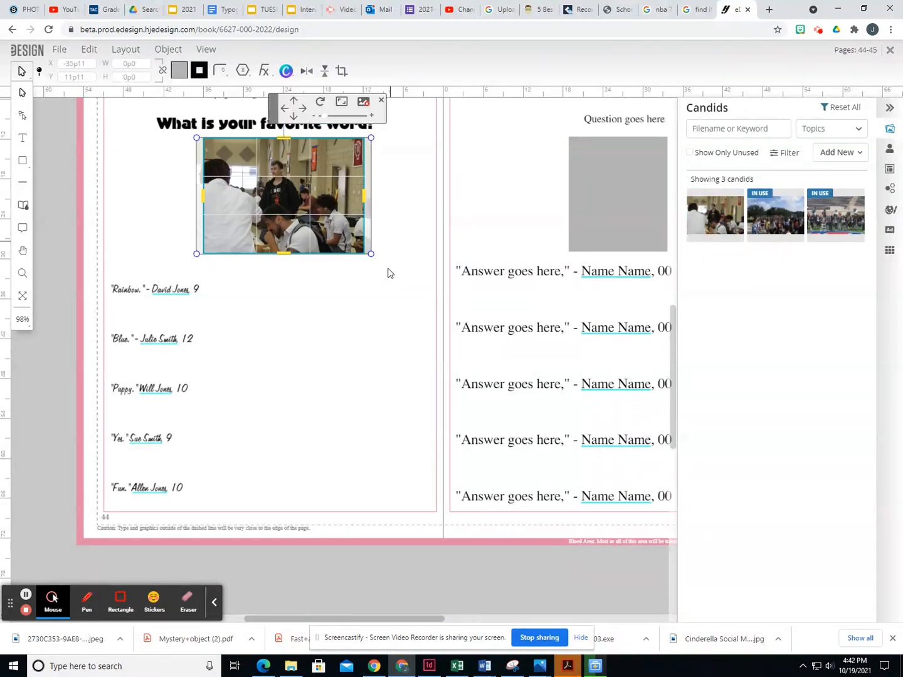
left_click(388, 285)
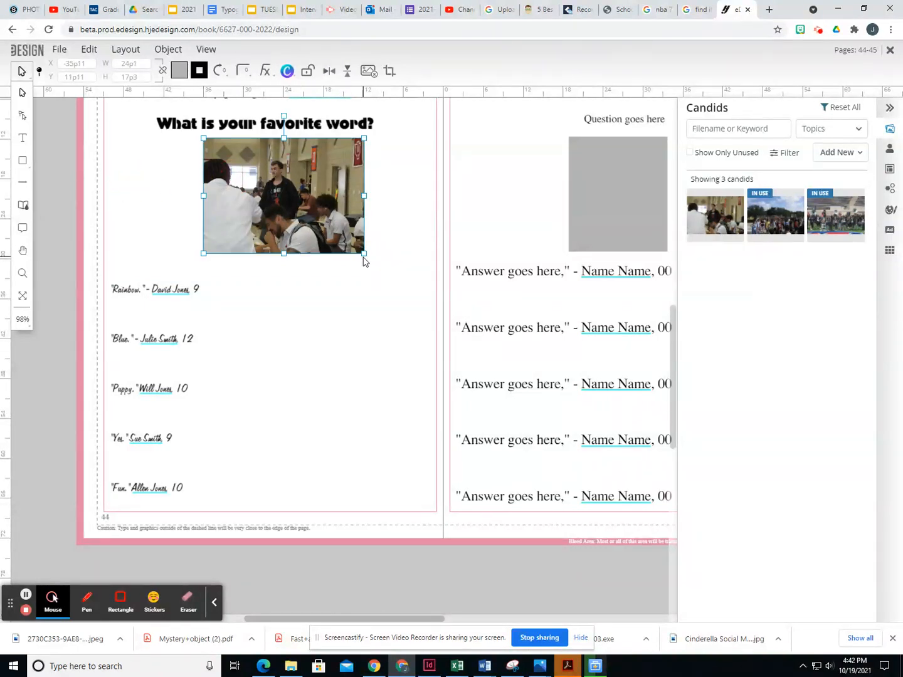
left_click(717, 242)
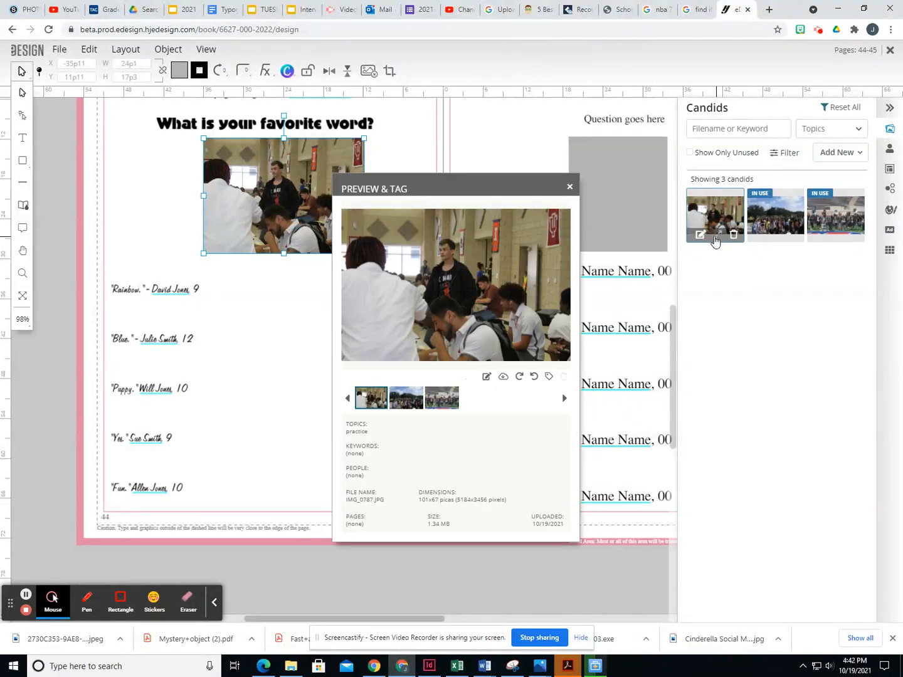
left_click(569, 187)
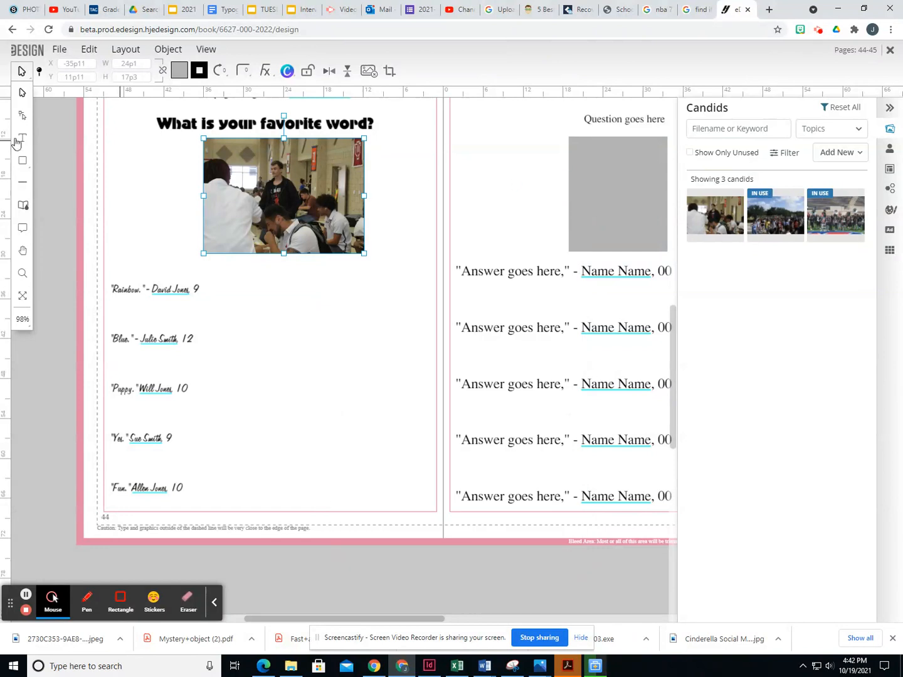
left_click(22, 142)
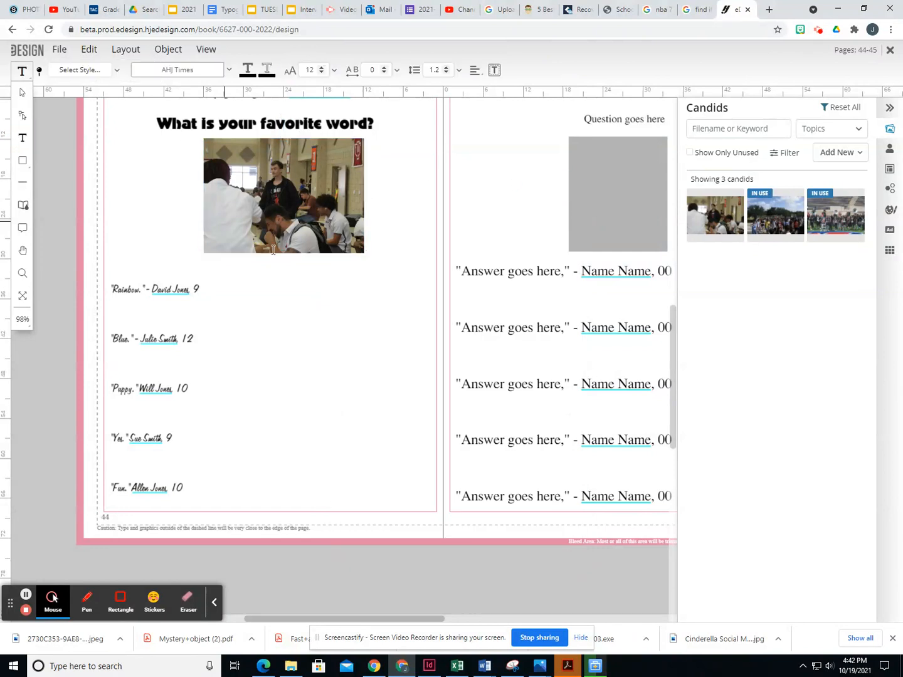
- Draw a caption box below the photo and replace its placeholder text with 'Photo by:'
left_click_drag(307, 254, 373, 268)
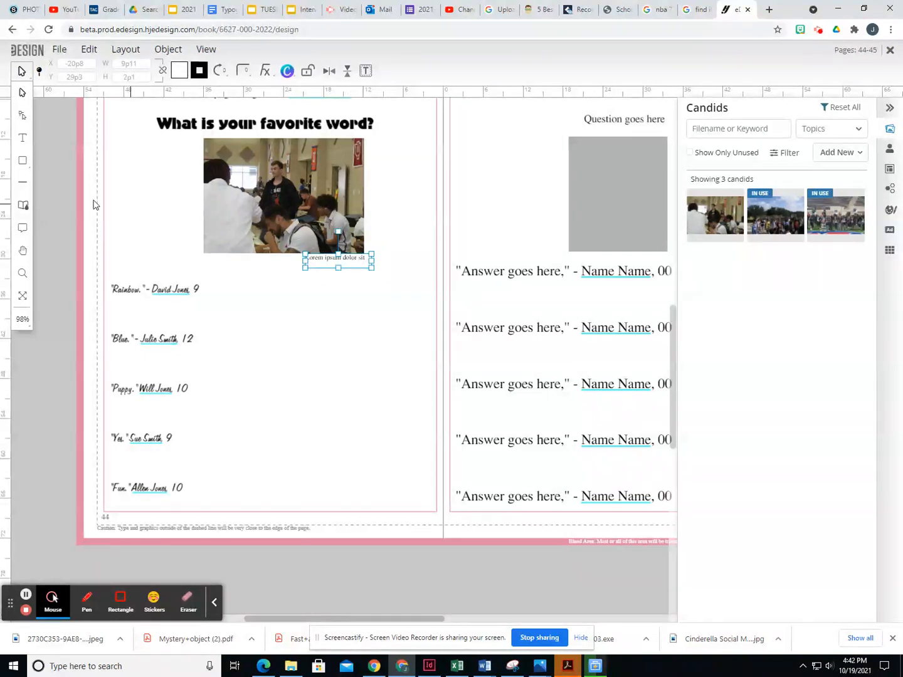
left_click(24, 138)
double_click(327, 261)
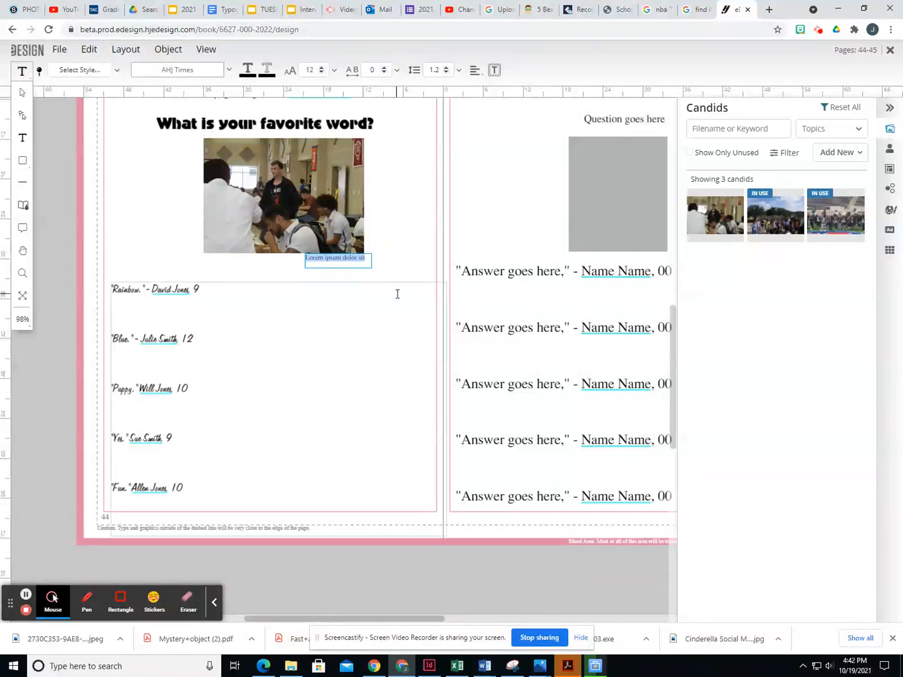
type("F")
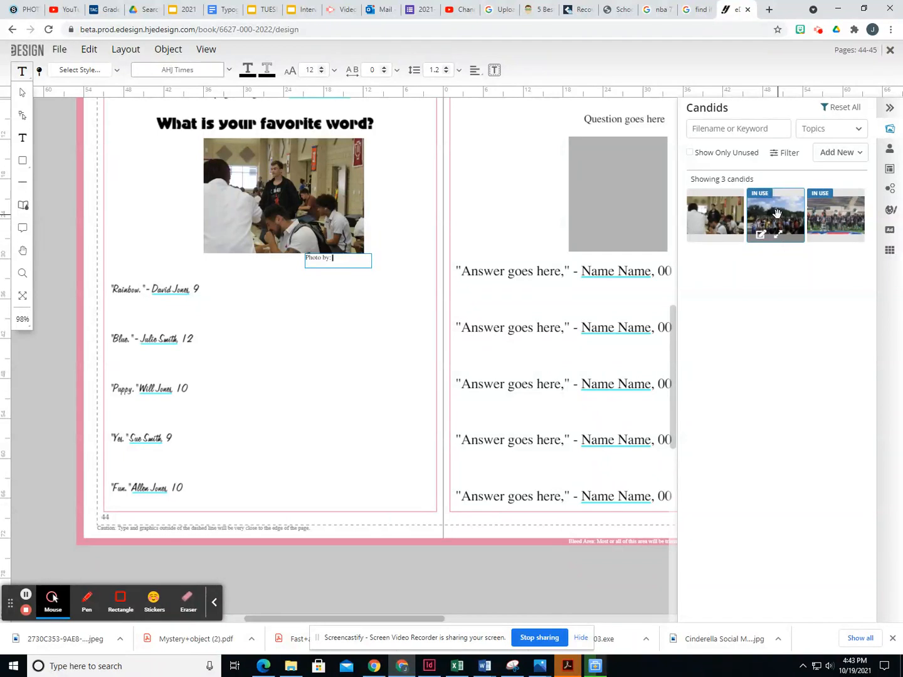
left_click(777, 234)
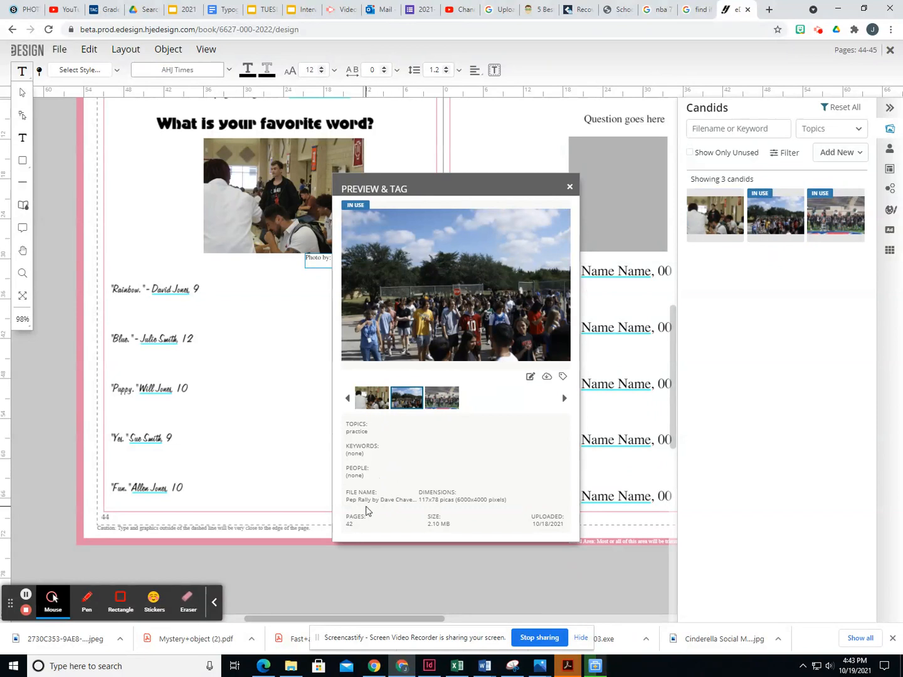
- Review the band and cafeteria candid previews, then put the cursor in the 'Photo by:' caption
left_click(569, 187)
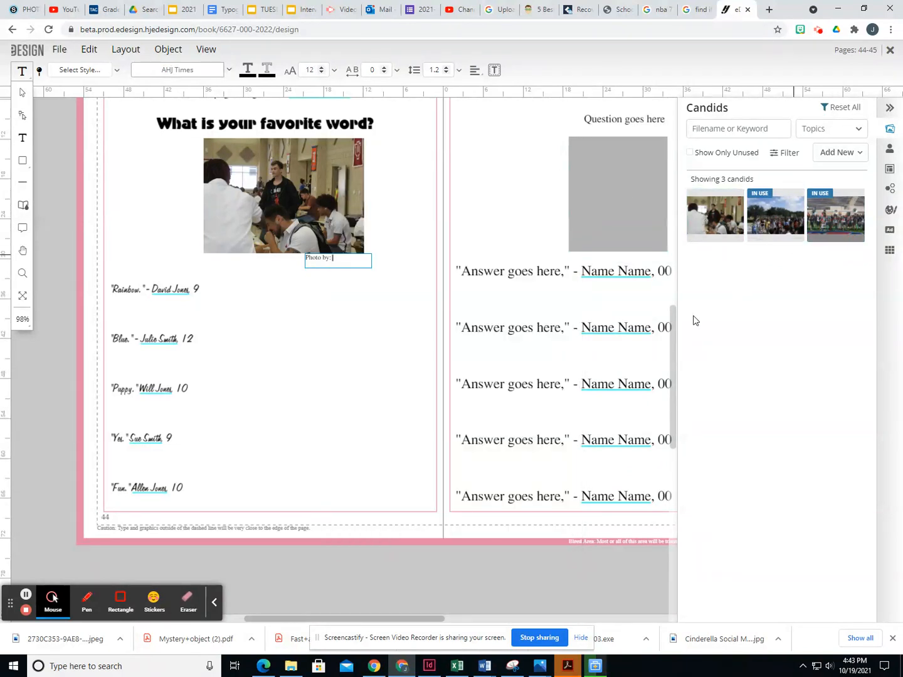
left_click(842, 247)
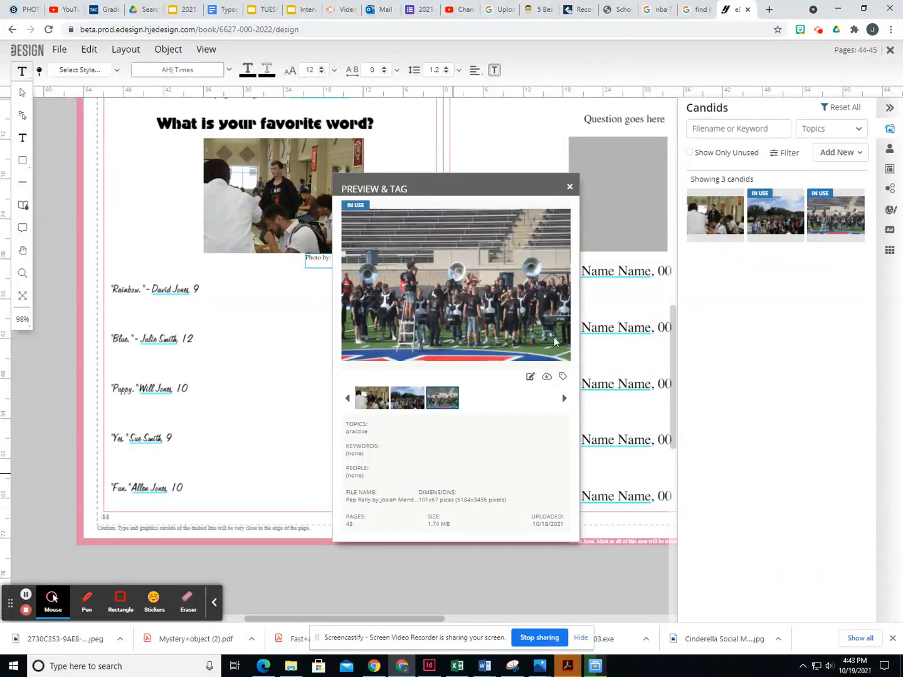
left_click(568, 187)
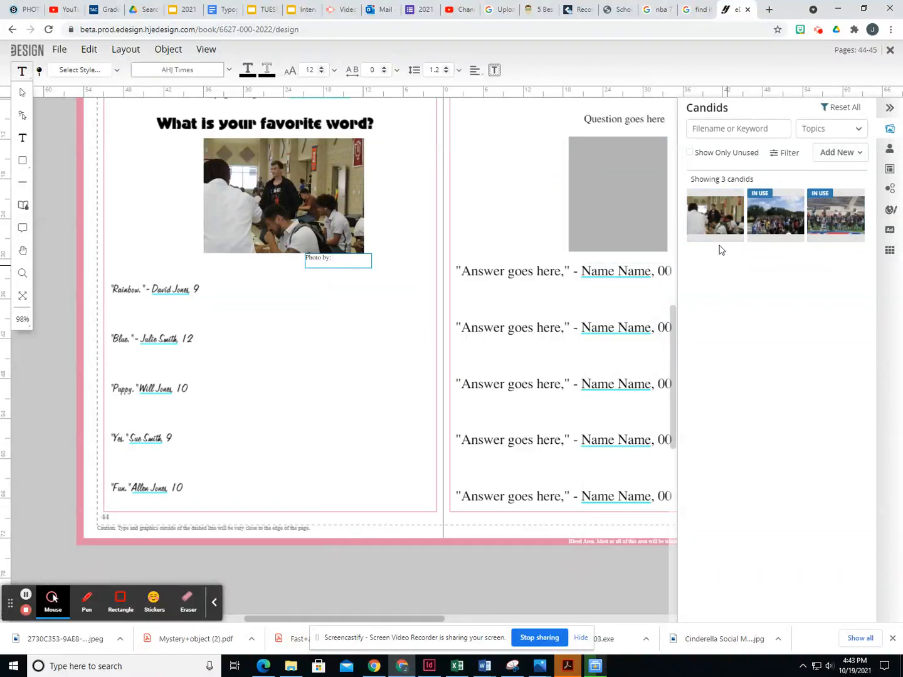
left_click(717, 242)
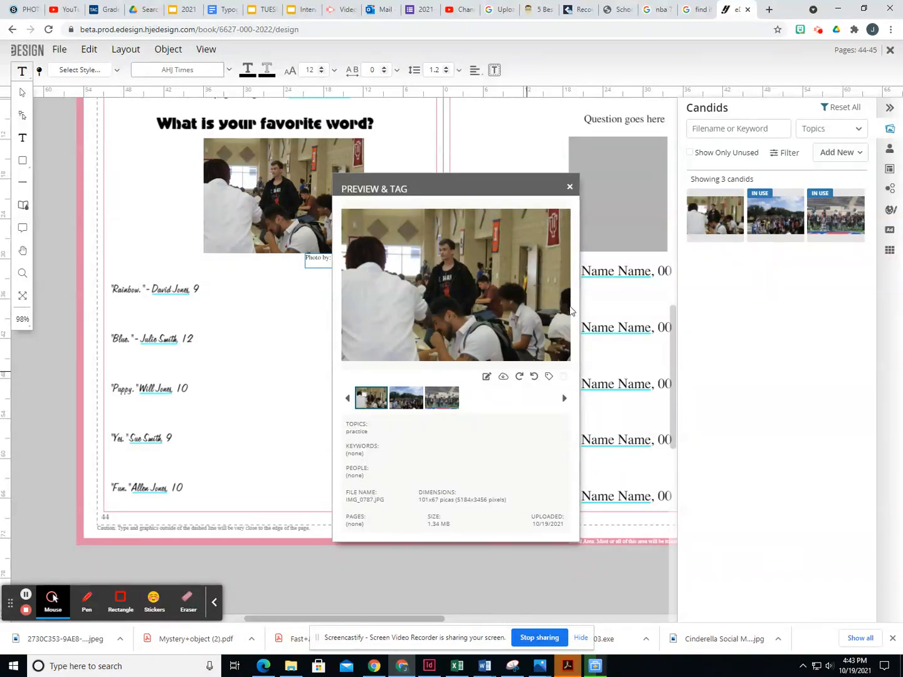
left_click(569, 186)
left_click(342, 257)
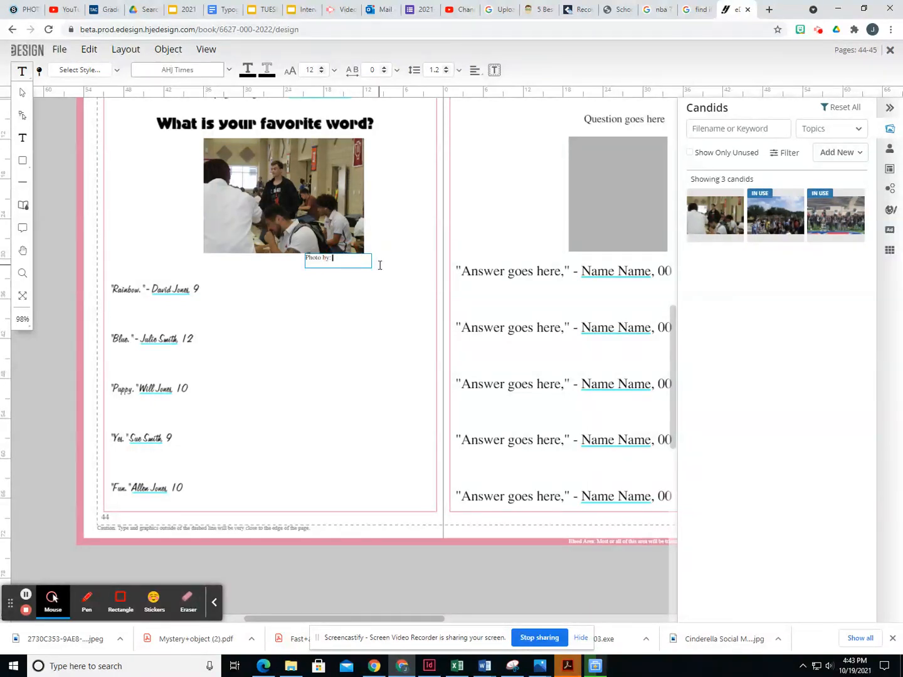
- Type the photographer's full name after 'Photo by:' in the caption
left_click(22, 93)
double_click(313, 261)
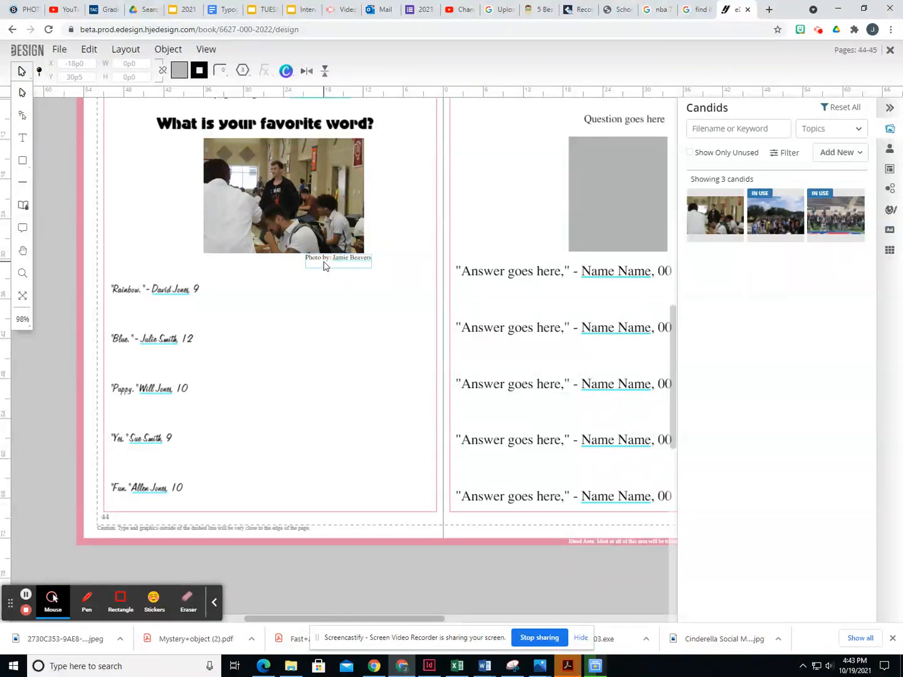
- Shift the photo credit caption to line up under the photo's right edge
left_click(368, 266)
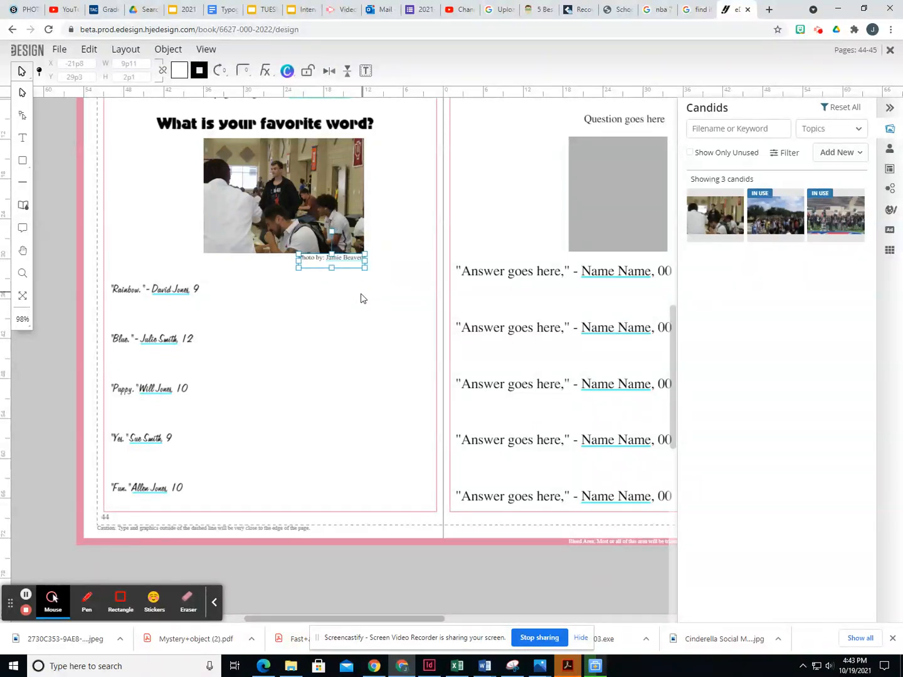
left_click(367, 285)
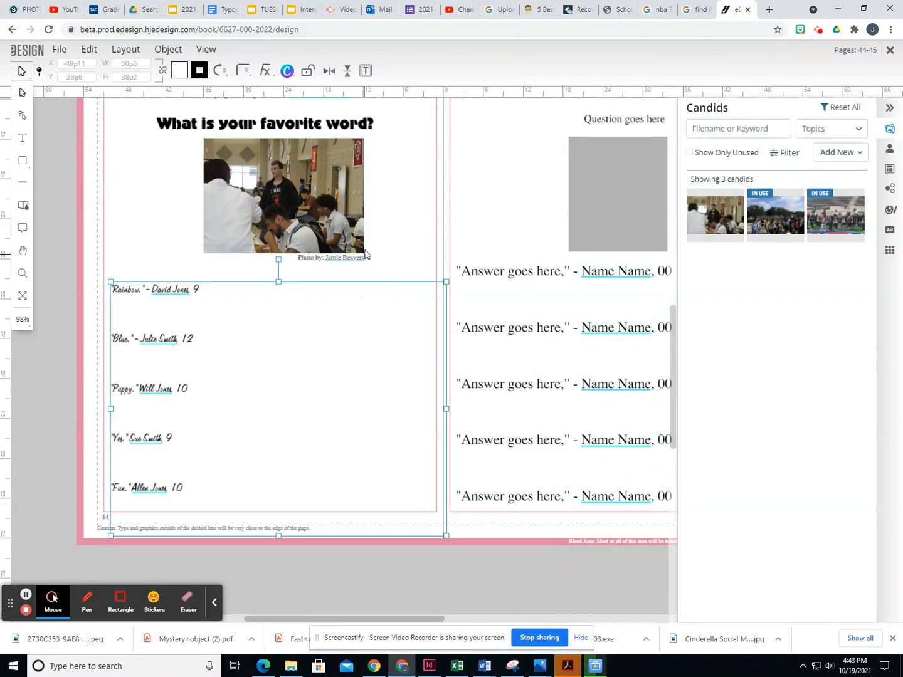
left_click(362, 262)
left_click_drag(326, 256, 330, 258)
left_click(21, 94)
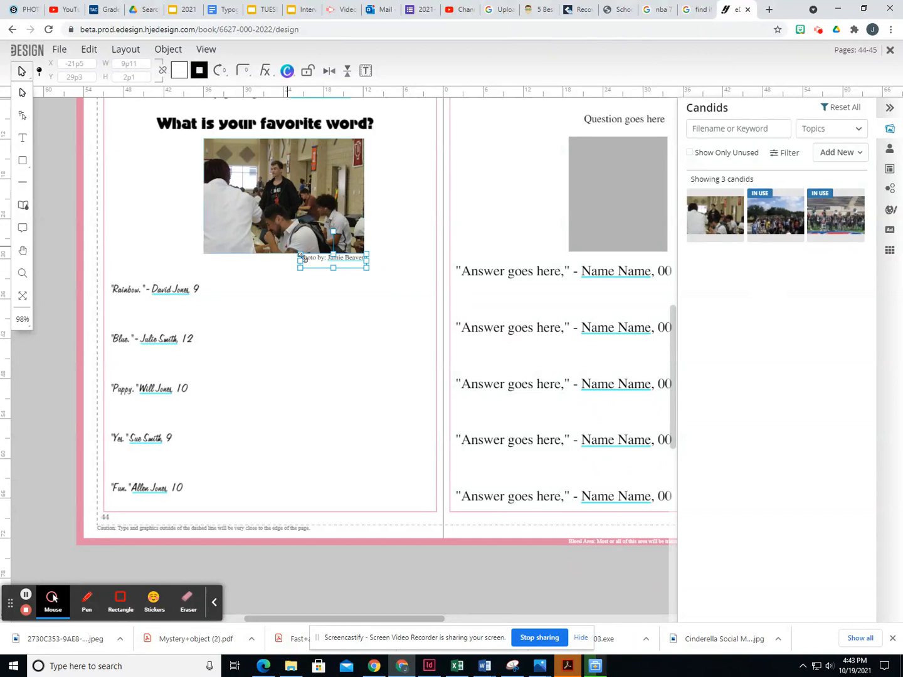
double_click(340, 266)
left_click_drag(339, 266, 319, 262)
left_click(21, 92)
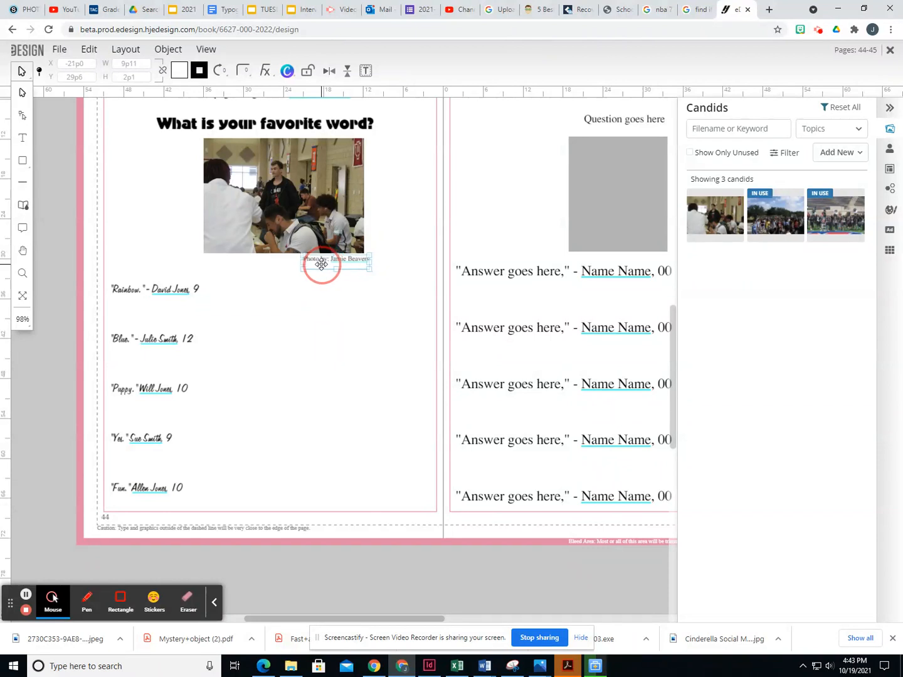
key("Left")
key("Left")
key("Left")
key("Left")
key("Left")
key("Left")
key("Left")
key("Left")
- Check the placement of the photo, credit caption, and quotes text frame
left_click(393, 420)
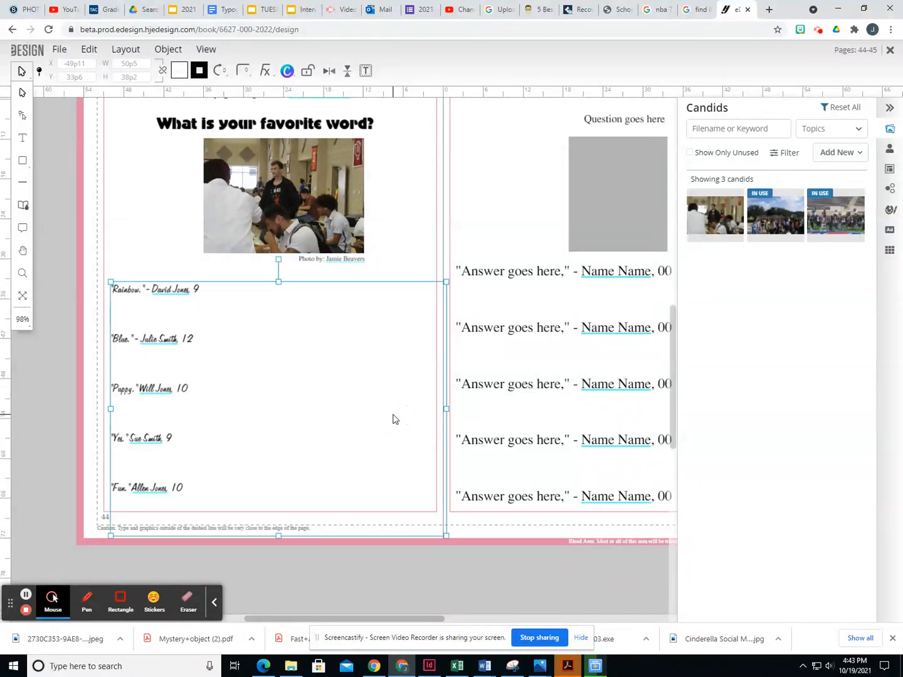
scroll(363, 369, "up", 2)
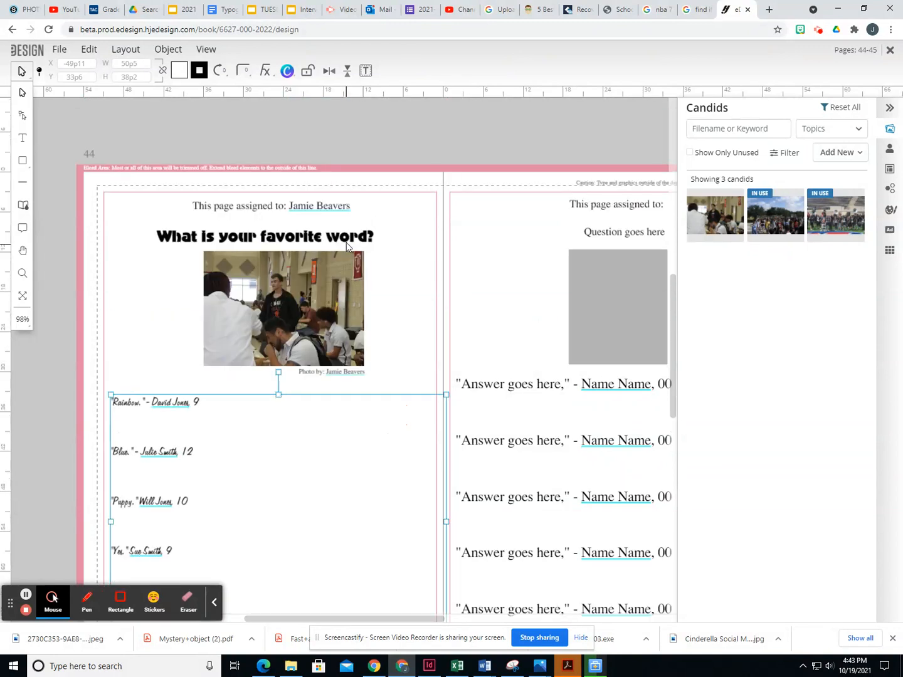
scroll(346, 240, "down", 1)
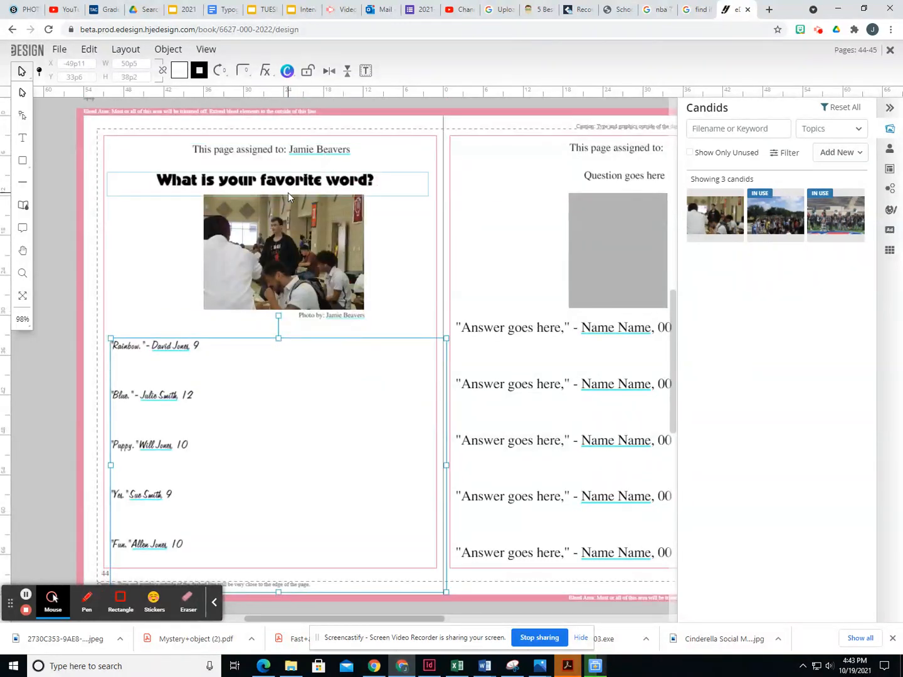
left_click(271, 239)
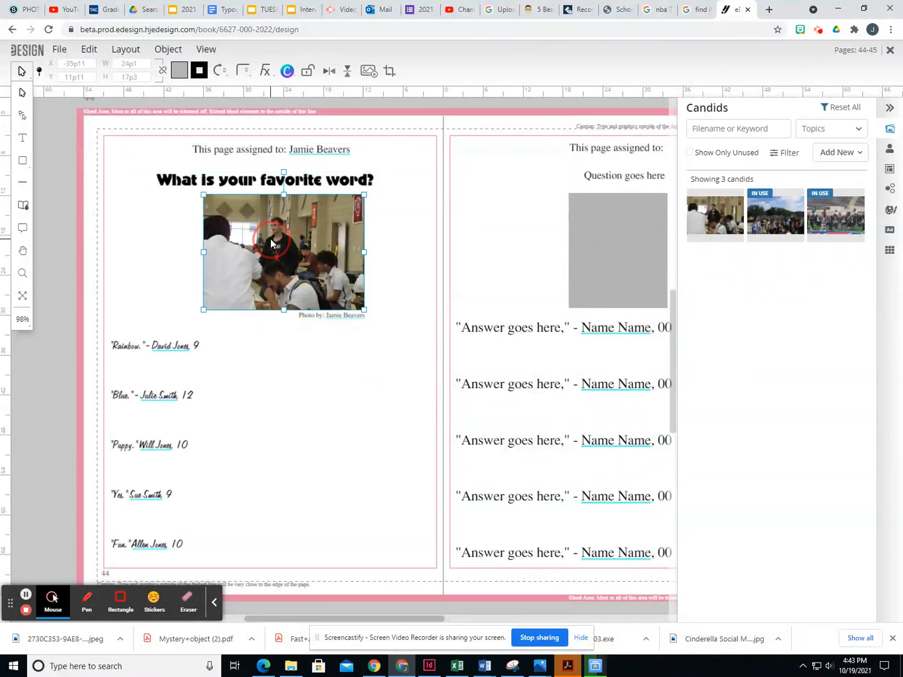
left_click(327, 319)
left_click(148, 367)
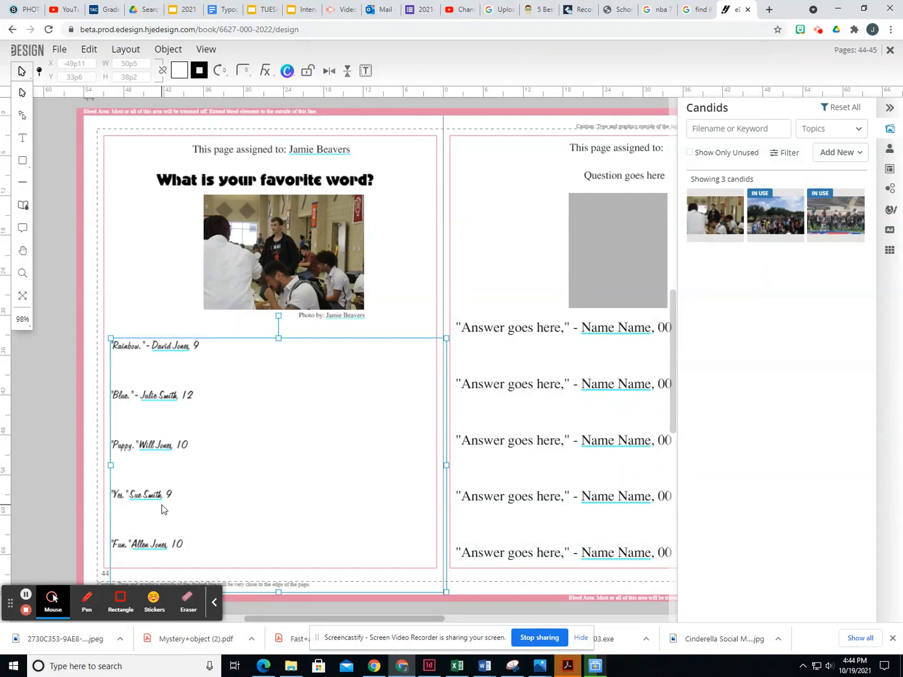
- Insert a dash before the student's name on the Puppy, Yes and Fun answer lines
left_click(22, 138)
scroll(188, 408, "down", 1)
left_click(141, 390)
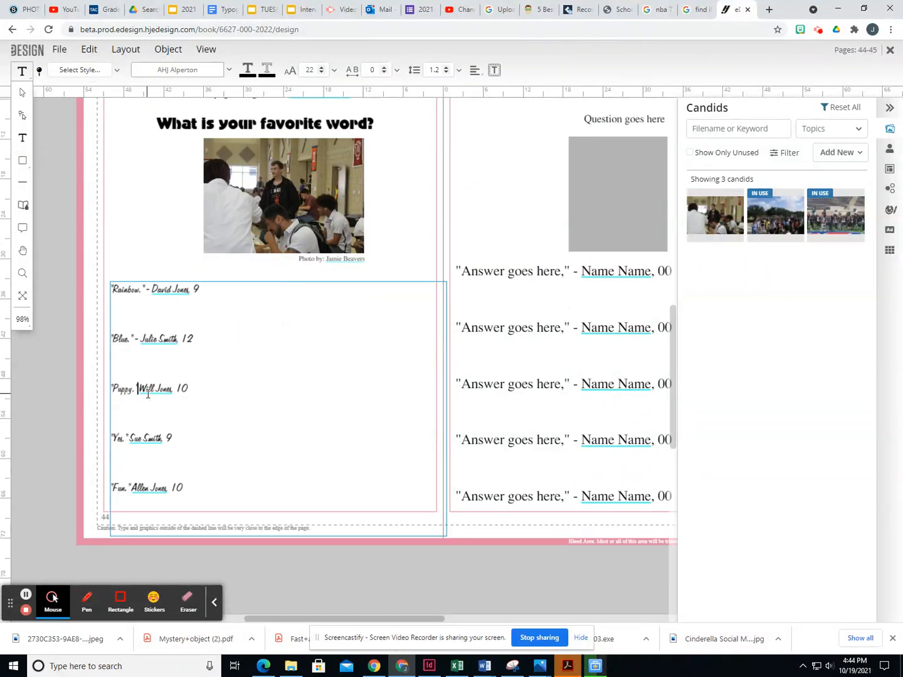
type("-")
left_click(131, 441)
type("-")
left_click(131, 488)
type("-")
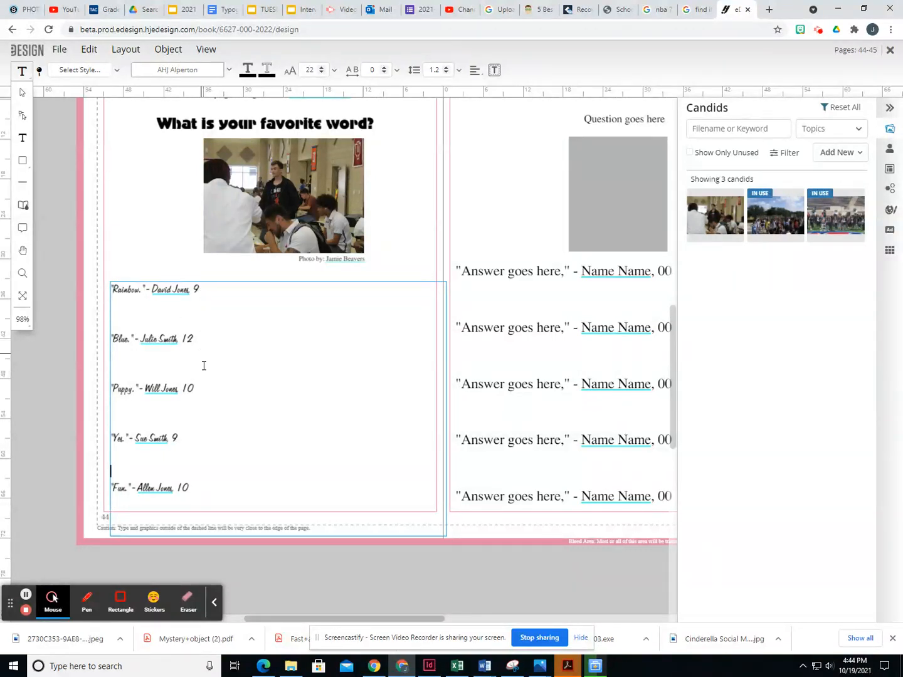
scroll(397, 408, "up", 1)
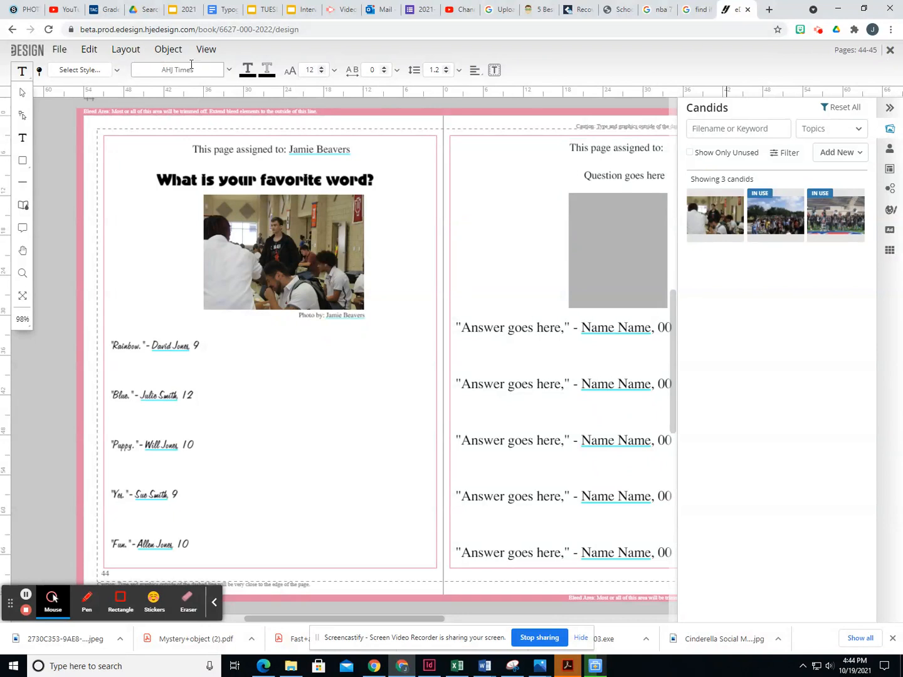
- Create a low-res PDF of spread 44-45 and open the downloaded 44-45.pdf
left_click(62, 50)
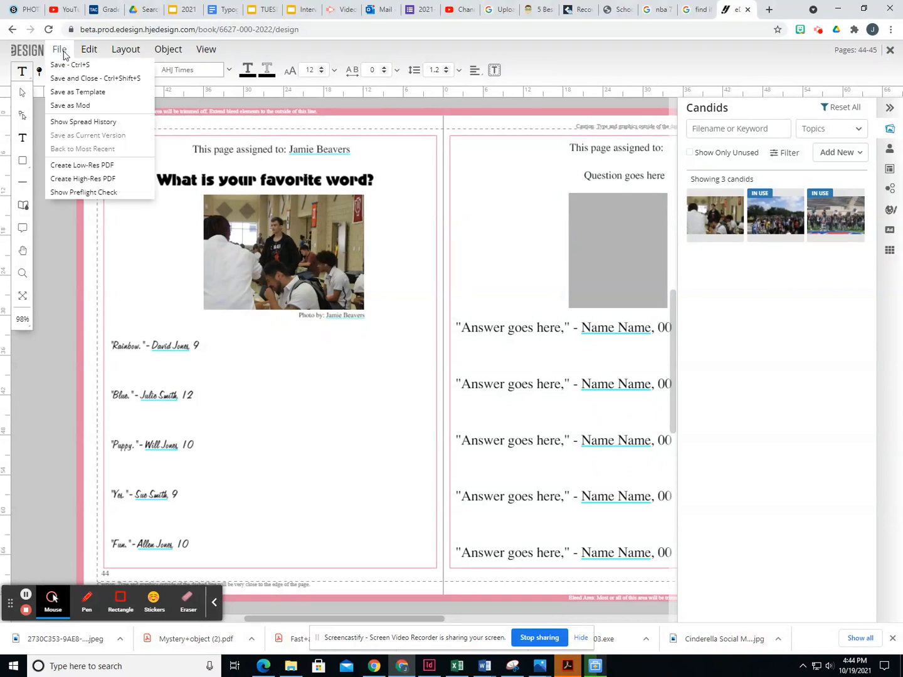
left_click(82, 167)
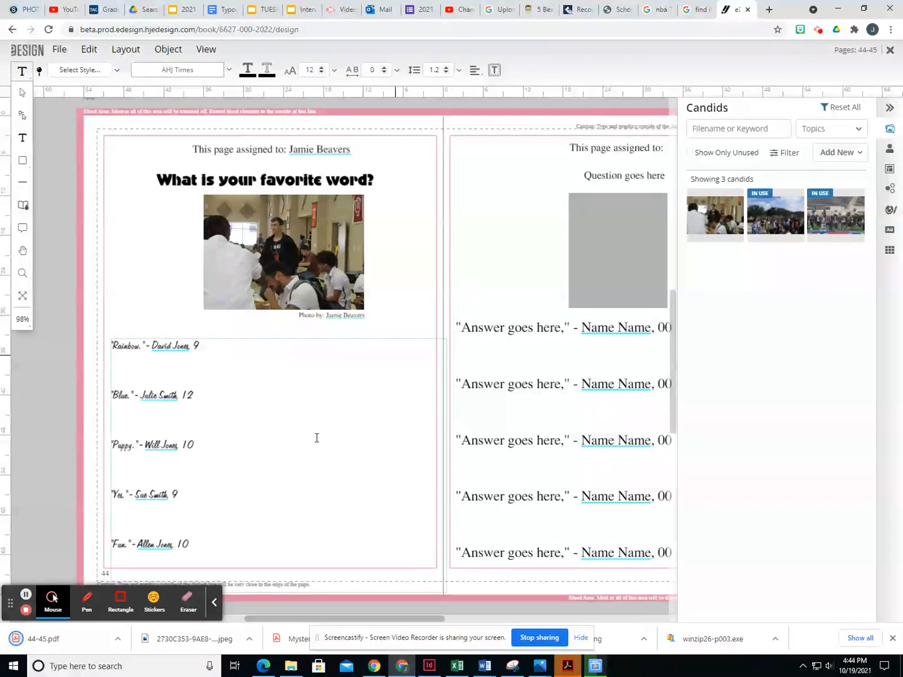
left_click(84, 643)
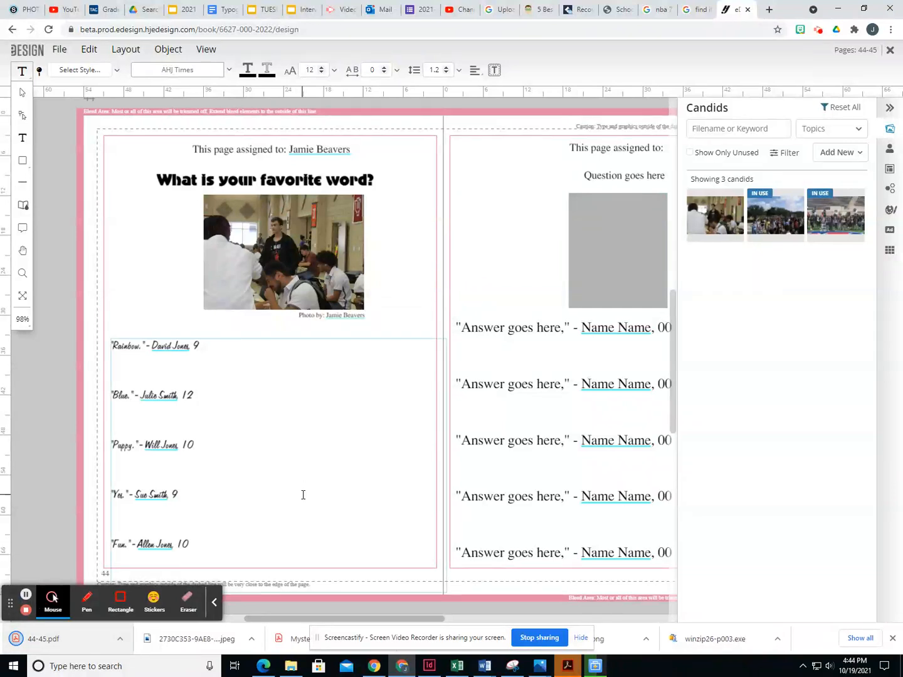
left_click(60, 638)
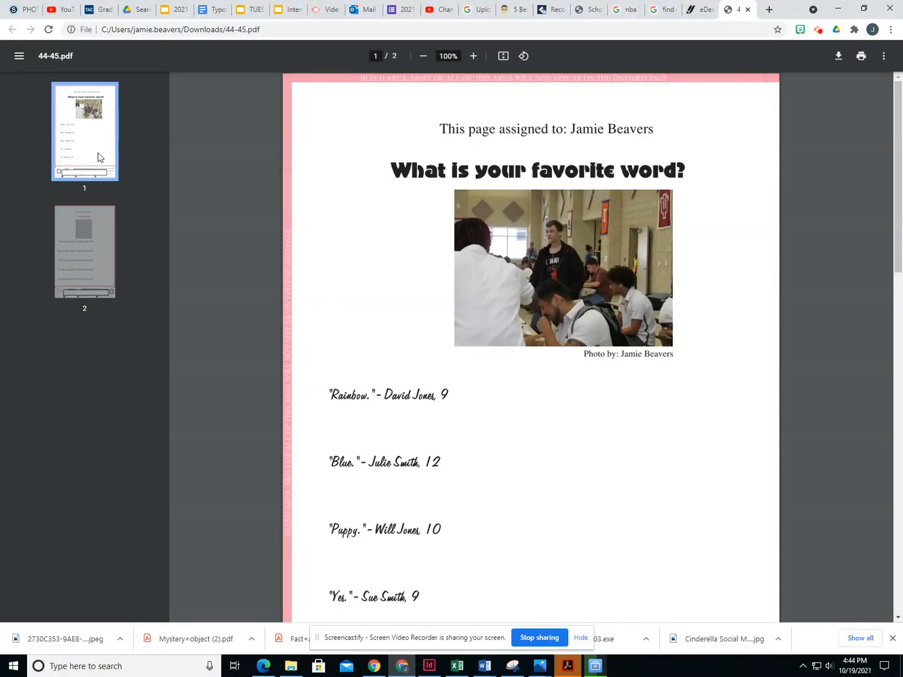
- Review page 2 and page 1 of 44-45.pdf, then bring up printing
left_click(83, 258)
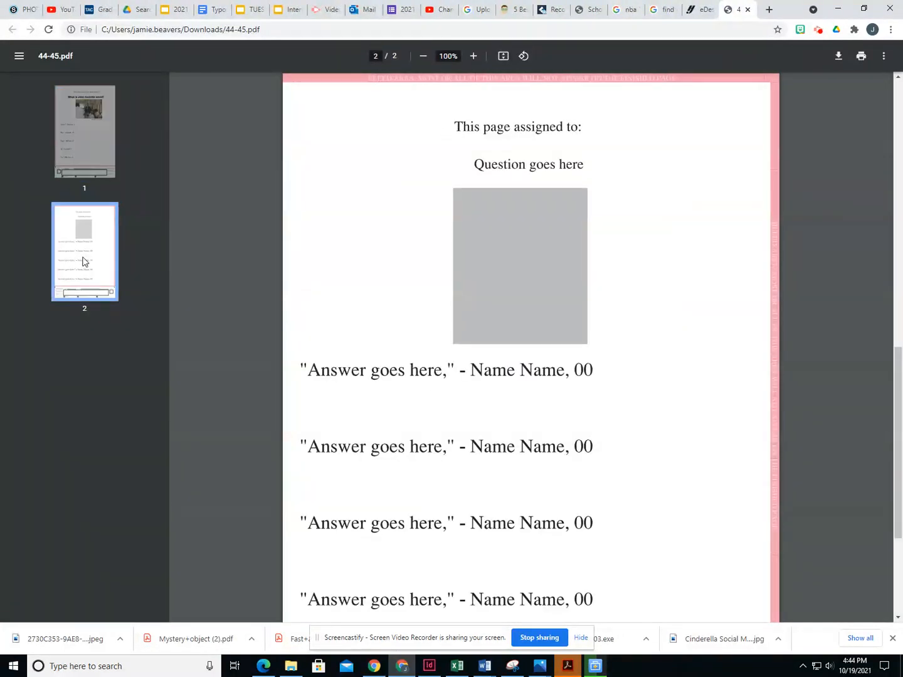
left_click(87, 156)
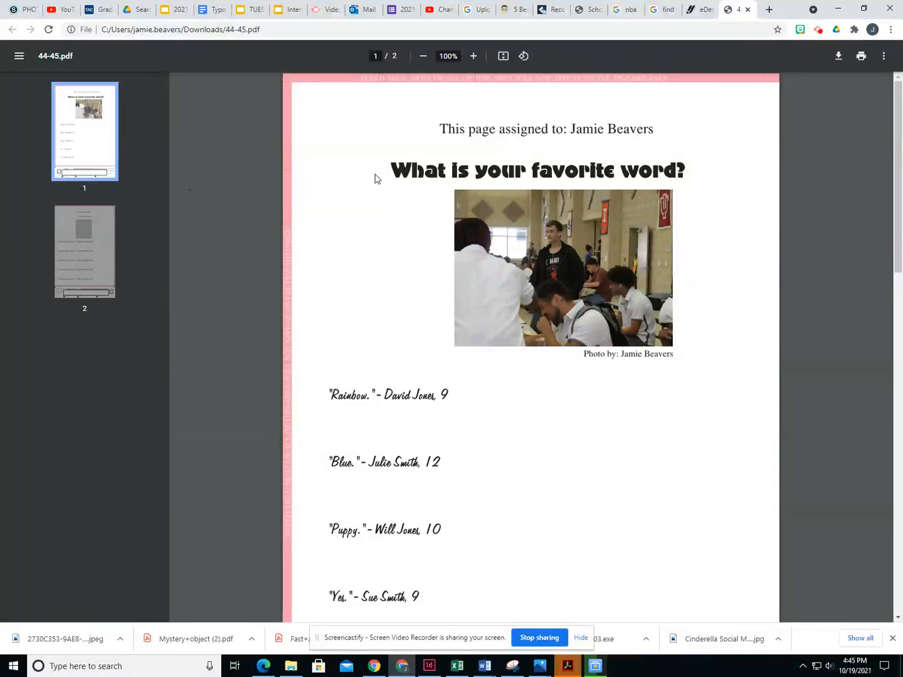
left_click(860, 56)
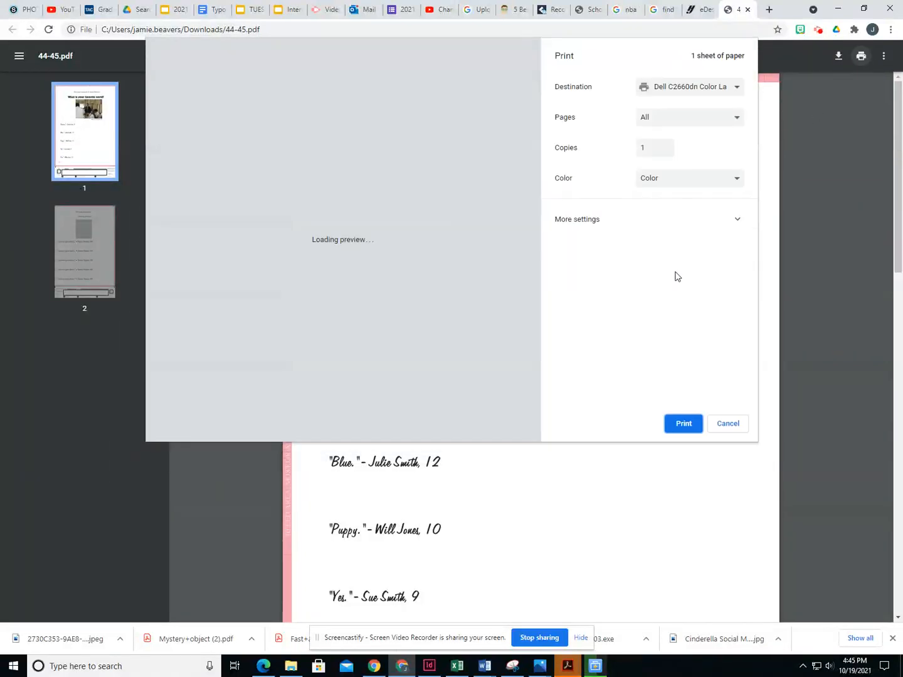
- Set a custom page range of 1 and the Dell B2360d-dn printer as destination
left_click(651, 119)
left_click(656, 156)
type("1")
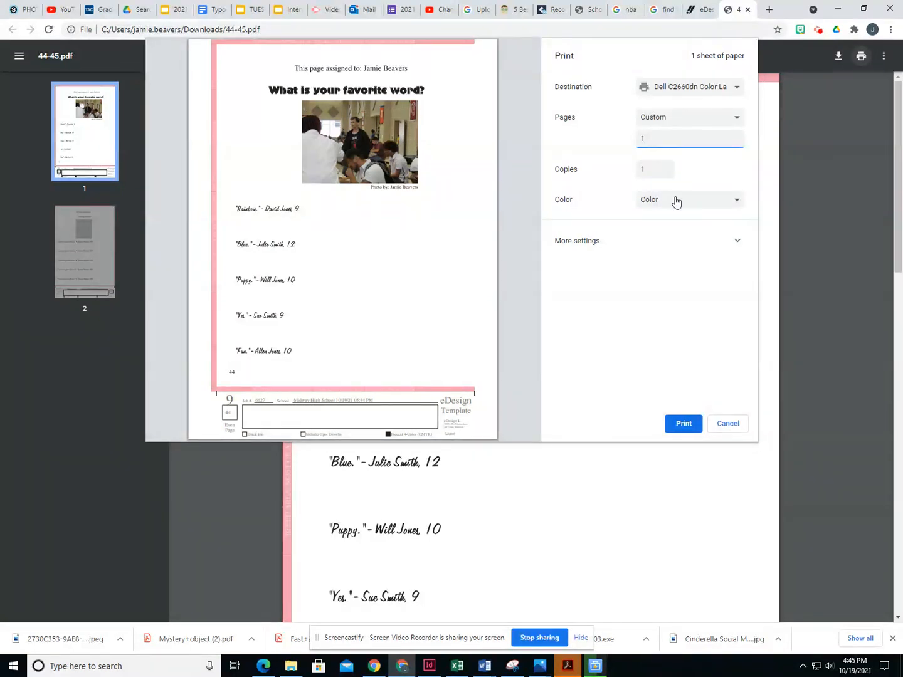
left_click(697, 91)
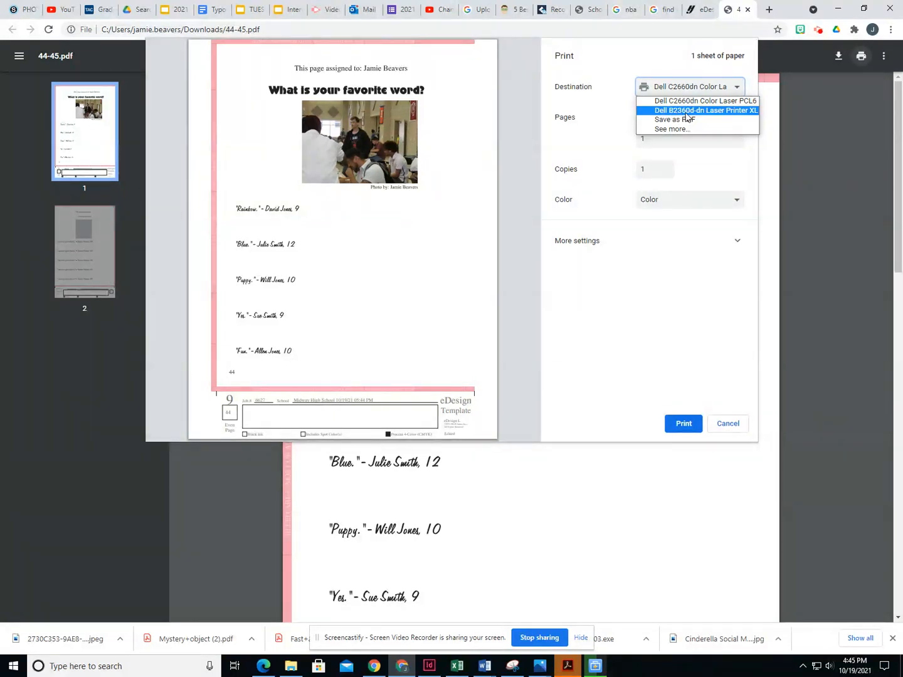
left_click(686, 112)
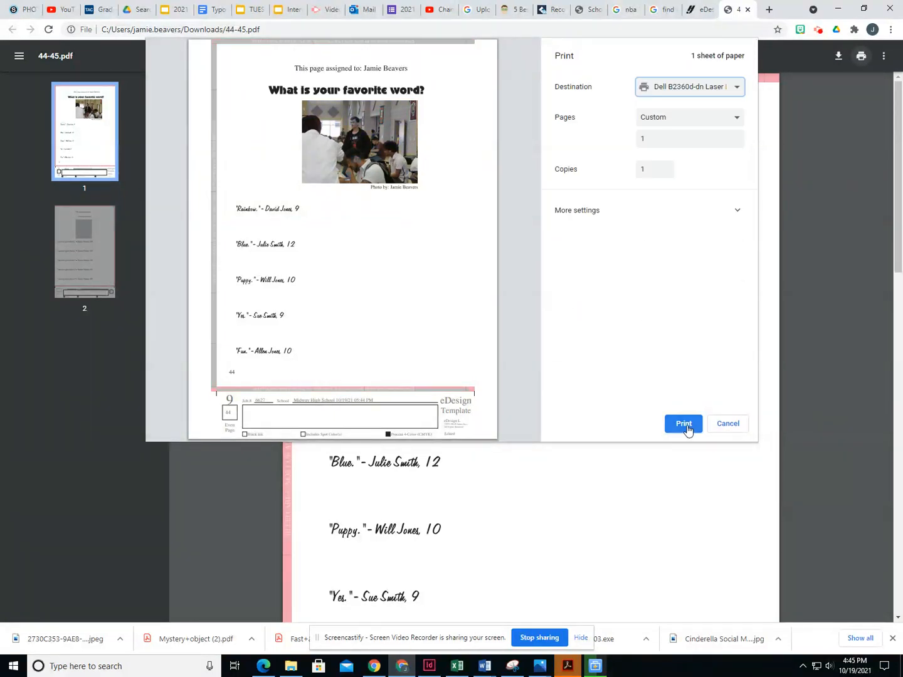
- Keep scaling at Fit to paper, turn off two-sided printing, and print page 1
left_click(713, 214)
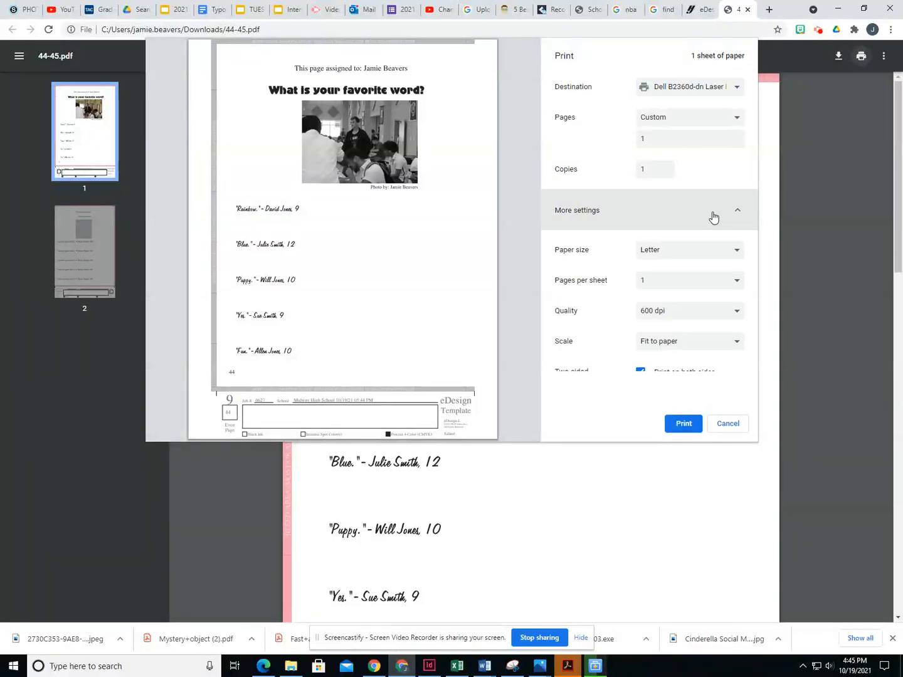
scroll(753, 270, "down", 1)
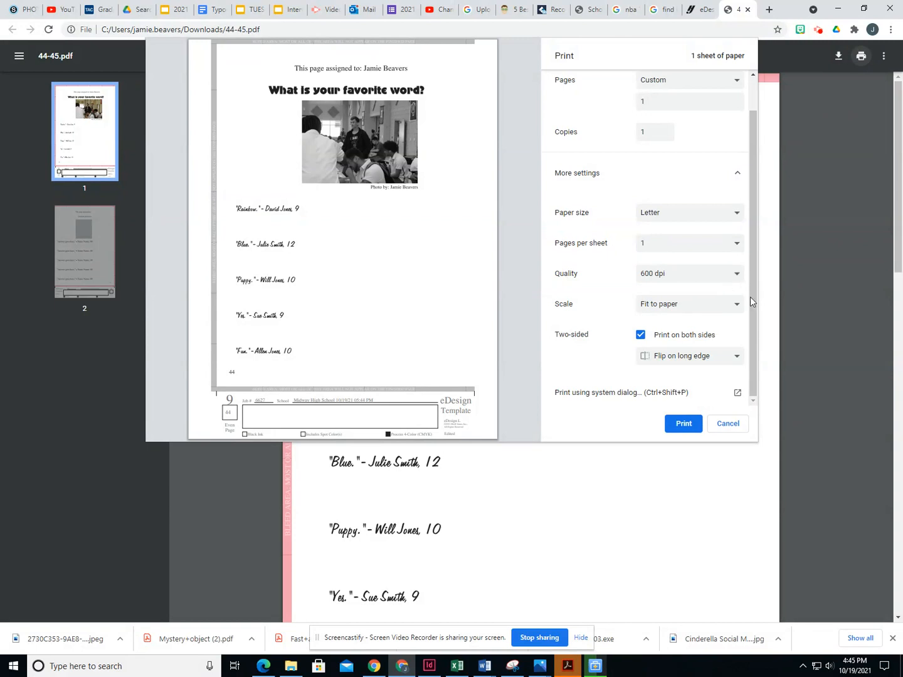
left_click(674, 307)
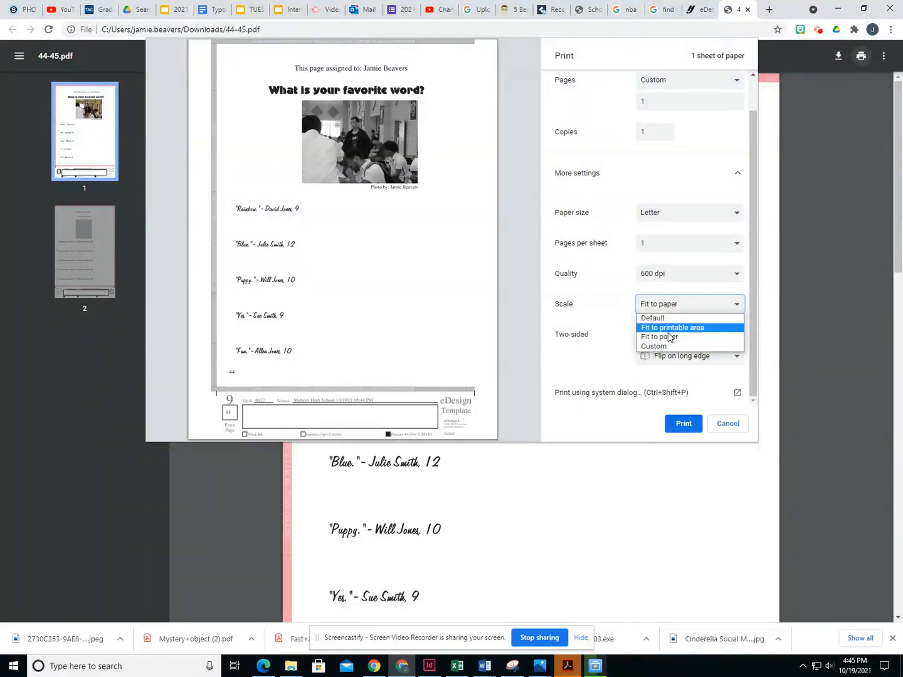
left_click(668, 338)
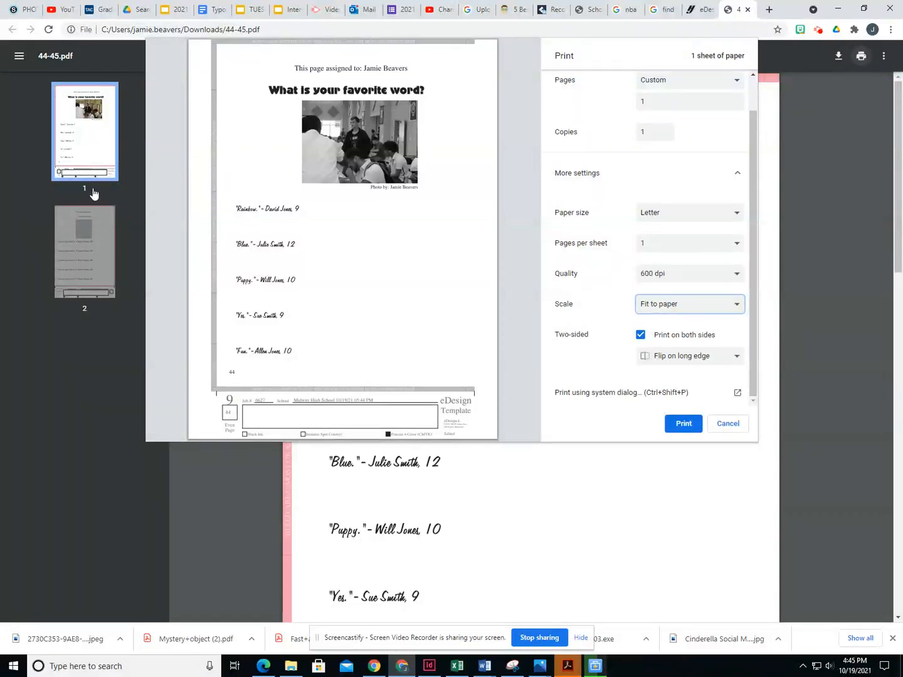
scroll(677, 103, "up", 1)
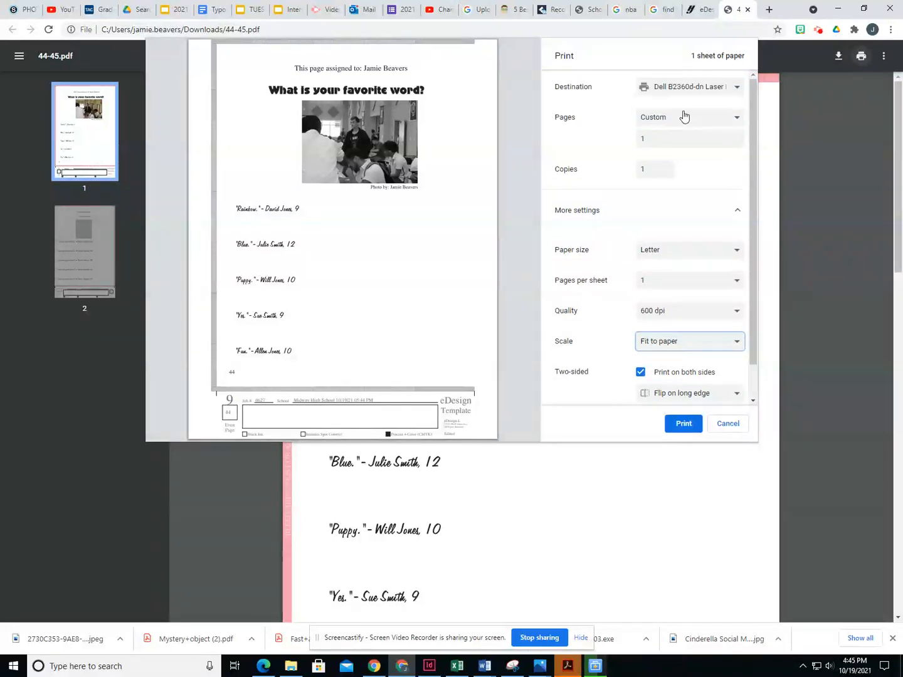
scroll(665, 358, "down", 1)
left_click(640, 337)
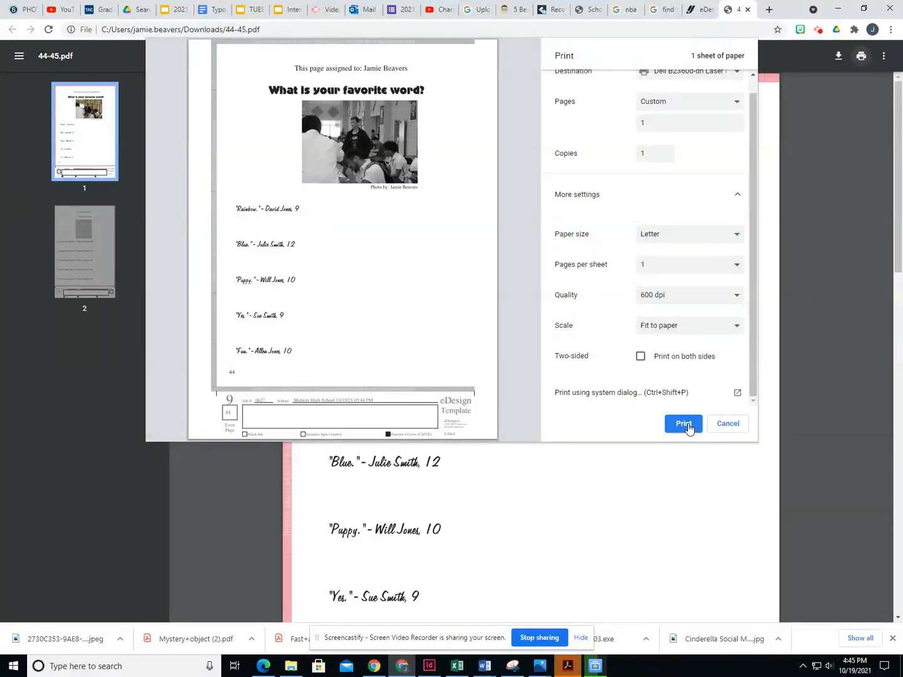
left_click(683, 424)
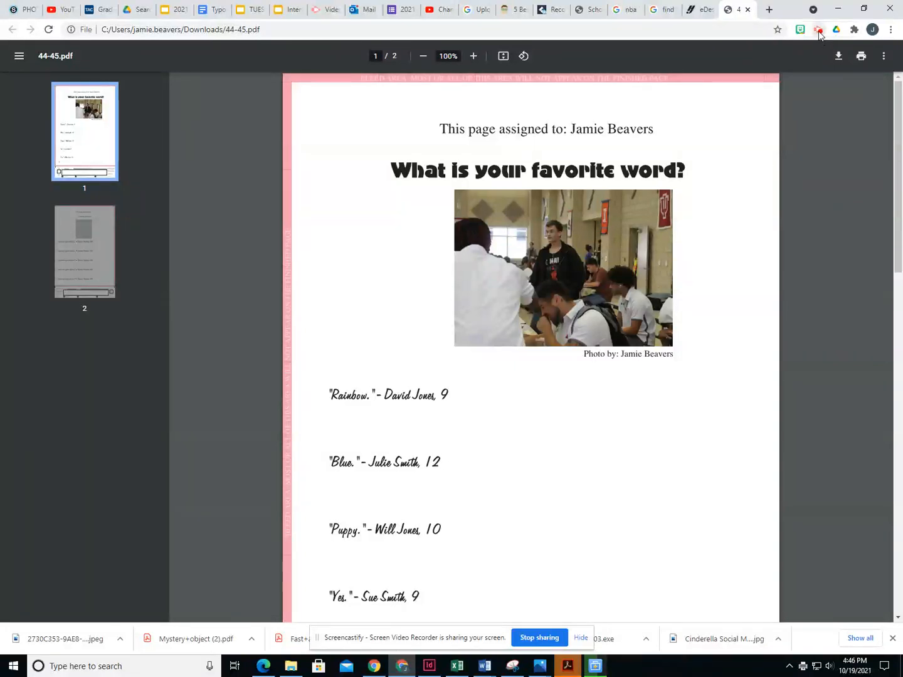